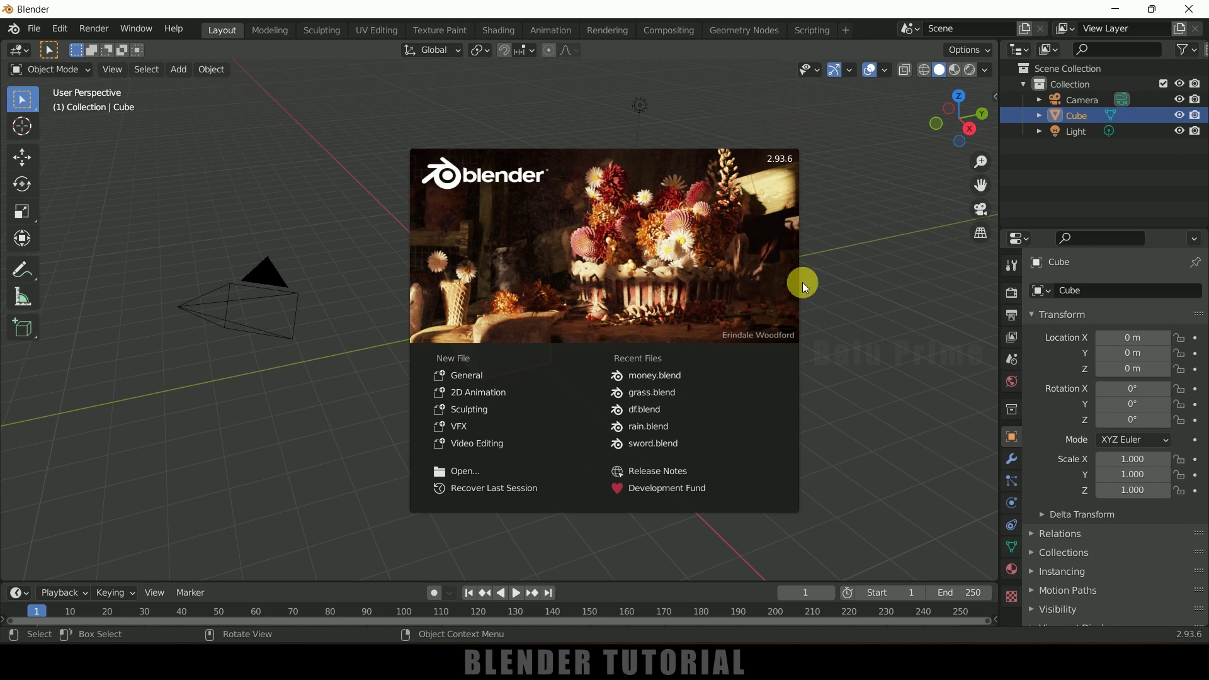
Dismiss the splash screen and delete all default objects from the scene.
{"action": "left_click", "coordinate": [852, 323]}
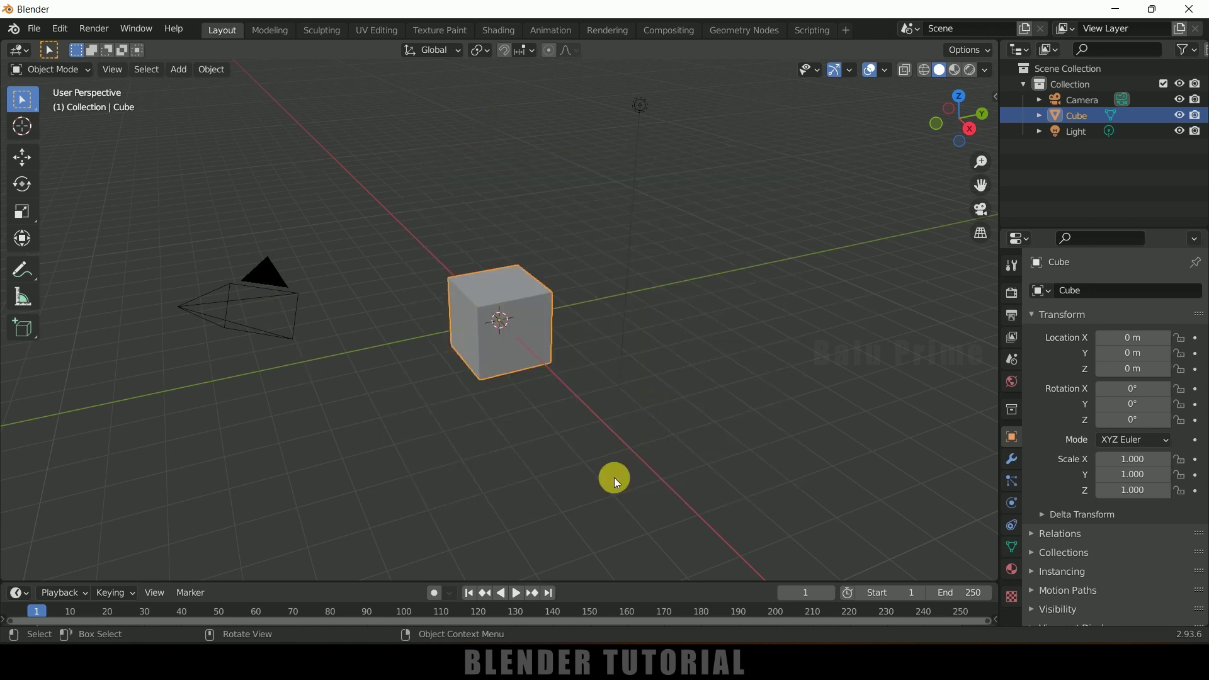
{"action": "key", "text": "a"}
{"action": "key", "text": "Delete"}
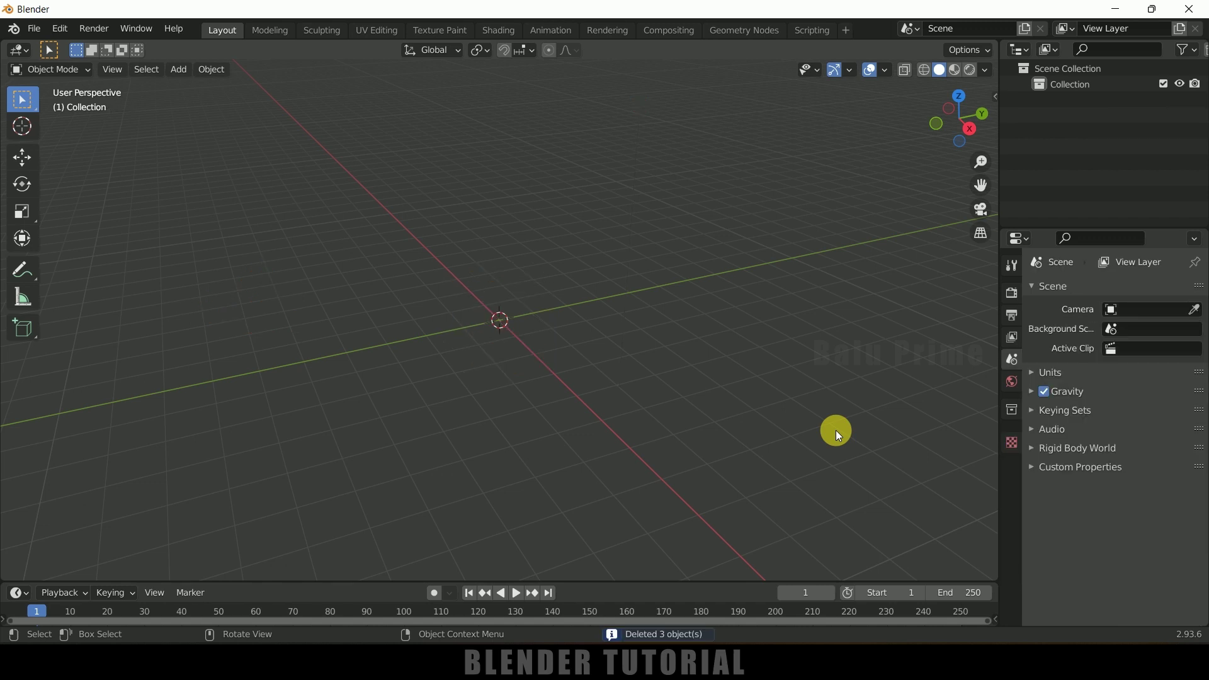
Import the Wavefront OBJ file "new boudha.obj" from the boudha-web folder.
{"action": "middle_click_drag", "start_coordinate": [597, 335], "coordinate": [659, 339], "text": "shift"}
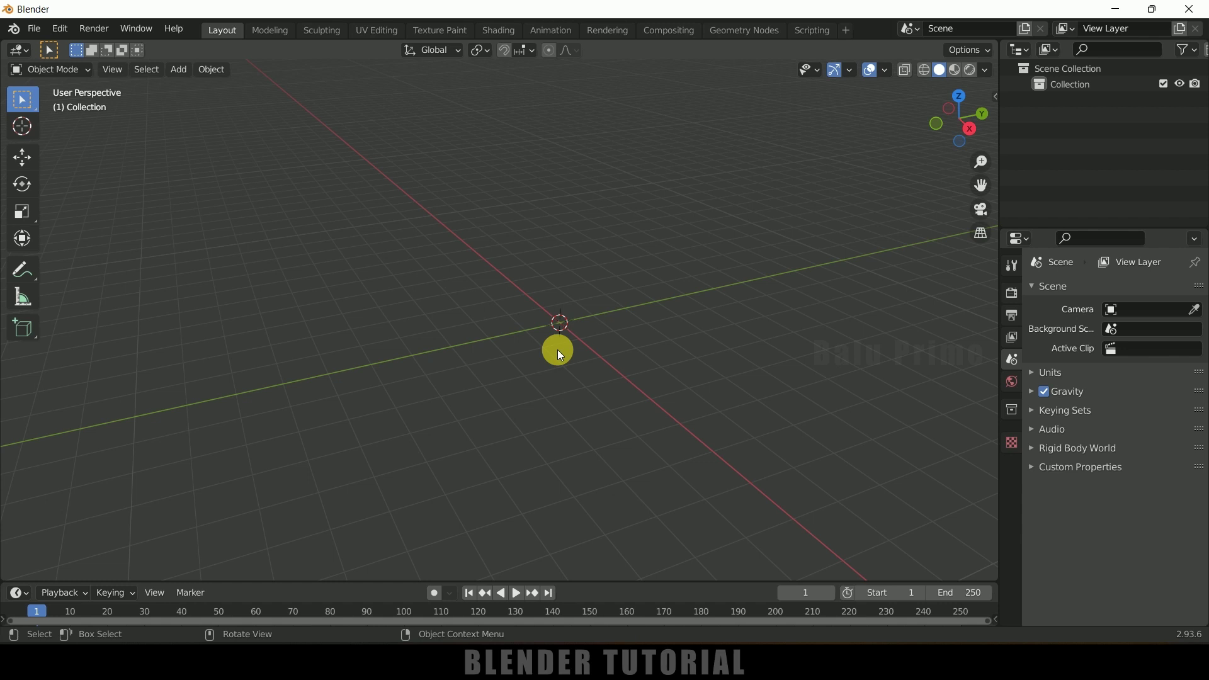
{"action": "left_click", "coordinate": [29, 29]}
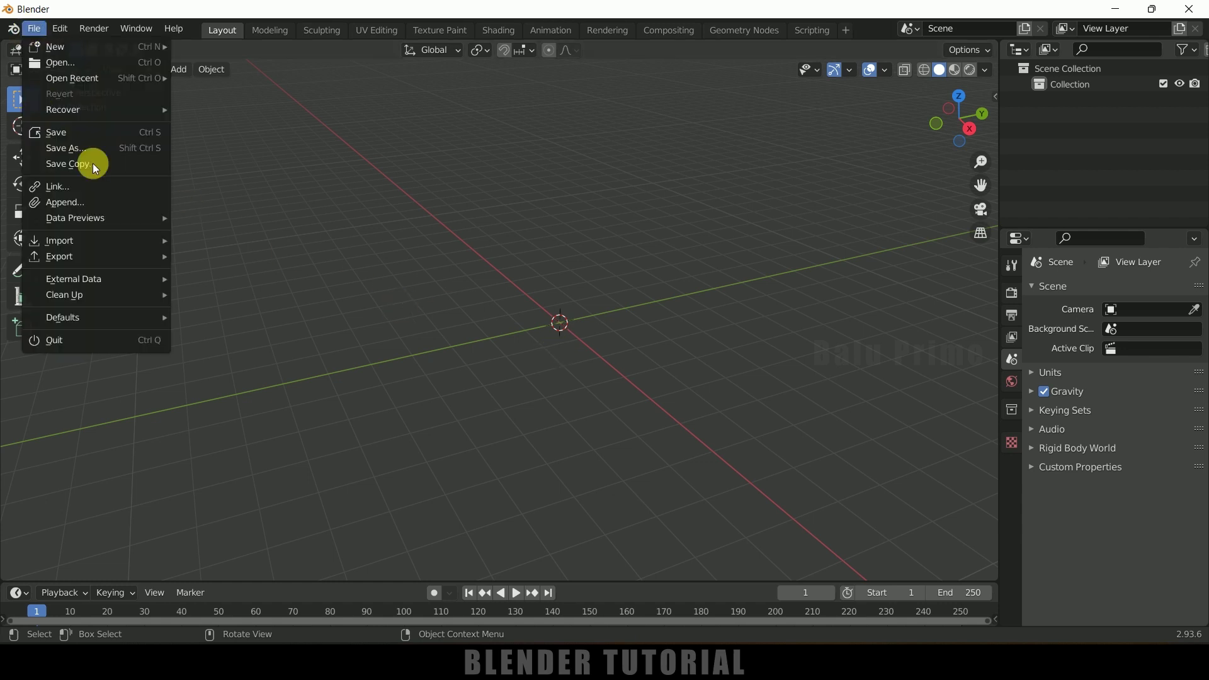
{"action": "mouse_move", "coordinate": [93, 238]}
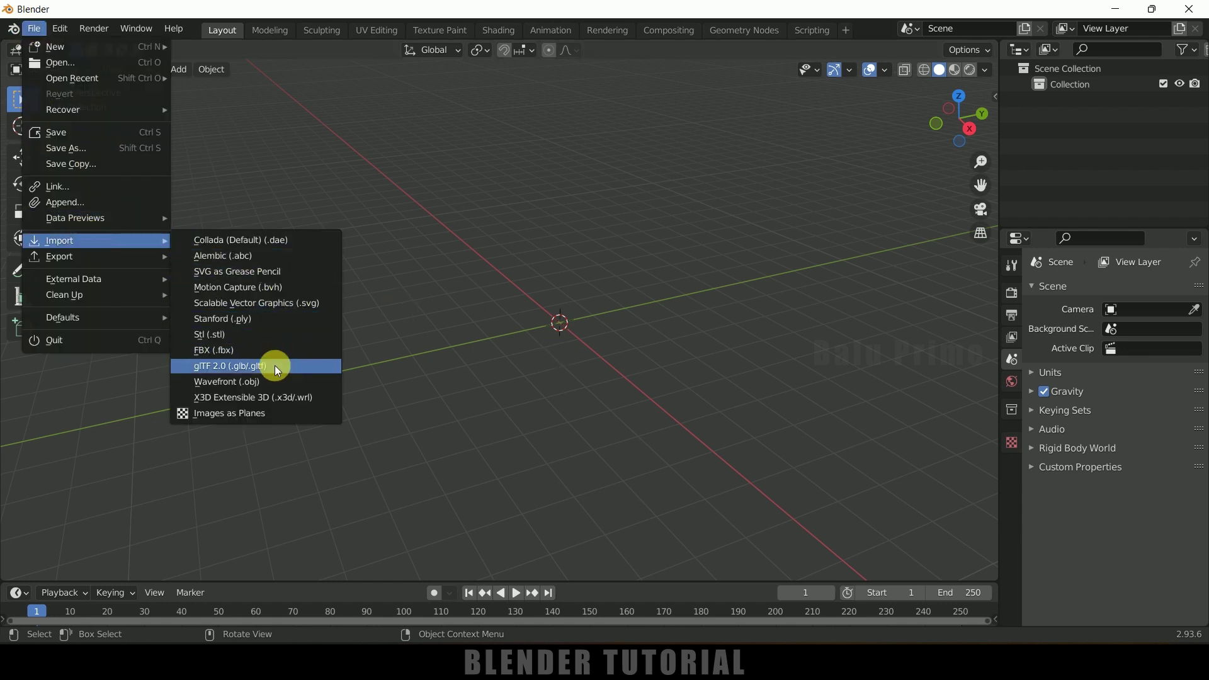
{"action": "left_click", "coordinate": [240, 381]}
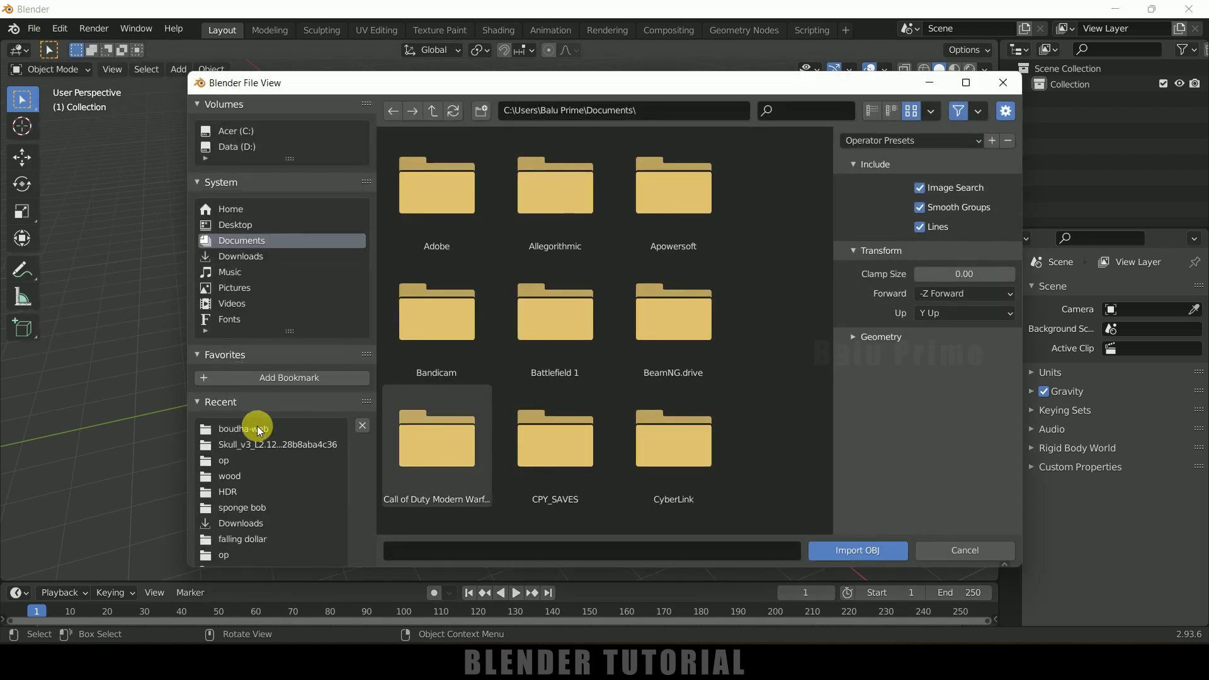
{"action": "left_click", "coordinate": [243, 428]}
{"action": "left_click", "coordinate": [670, 246]}
{"action": "left_click", "coordinate": [858, 550]}
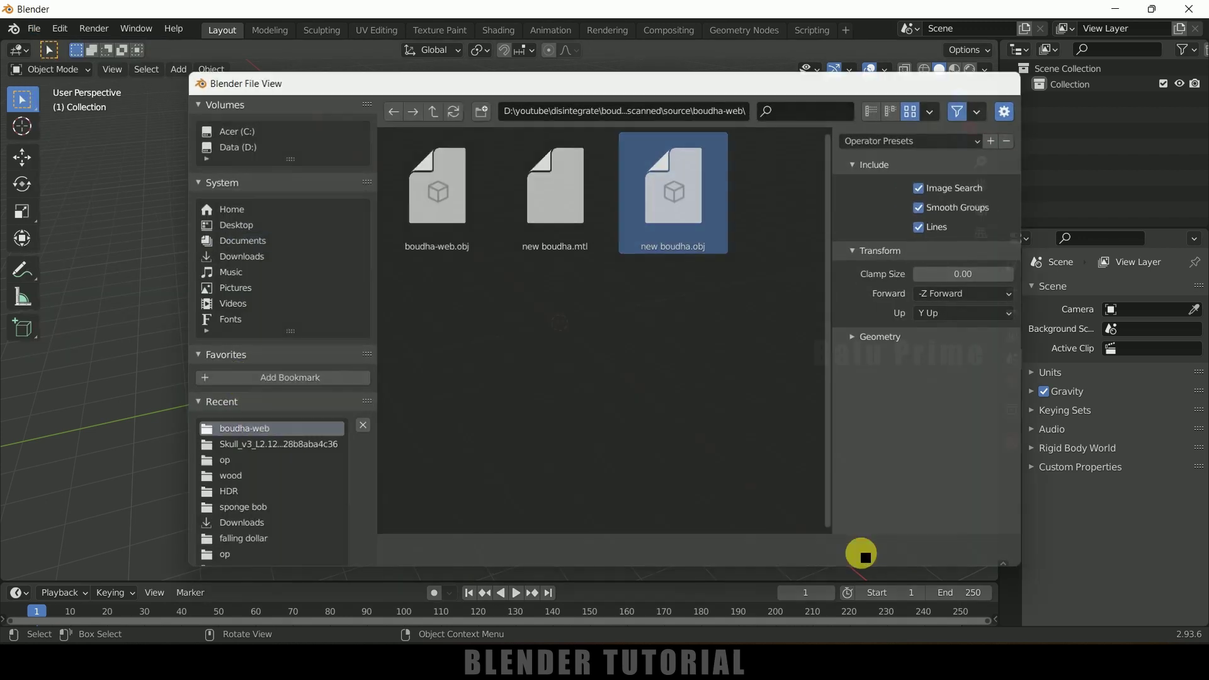
Scale the imported Buddha statue down uniformly to about 0.648.
{"action": "mouse_move", "coordinate": [758, 392]}
{"action": "middle_mouse_down"}
{"action": "mouse_move", "coordinate": [770, 383]}
{"action": "mouse_move", "coordinate": [754, 384]}
{"action": "middle_mouse_up"}
{"action": "left_click", "coordinate": [693, 387]}
{"action": "left_click", "coordinate": [538, 339]}
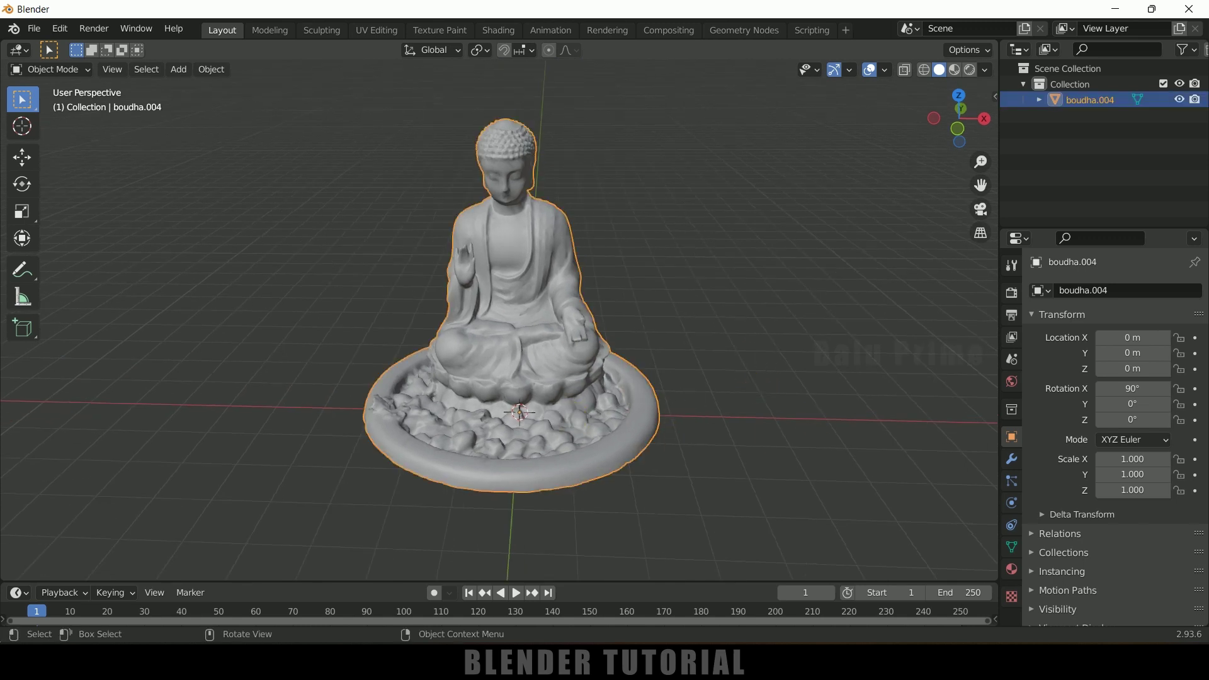
{"action": "key", "text": "s"}
{"action": "left_click", "coordinate": [706, 437]}
{"action": "scroll", "coordinate": [706, 437], "scroll_direction": "up", "scroll_amount": 1}
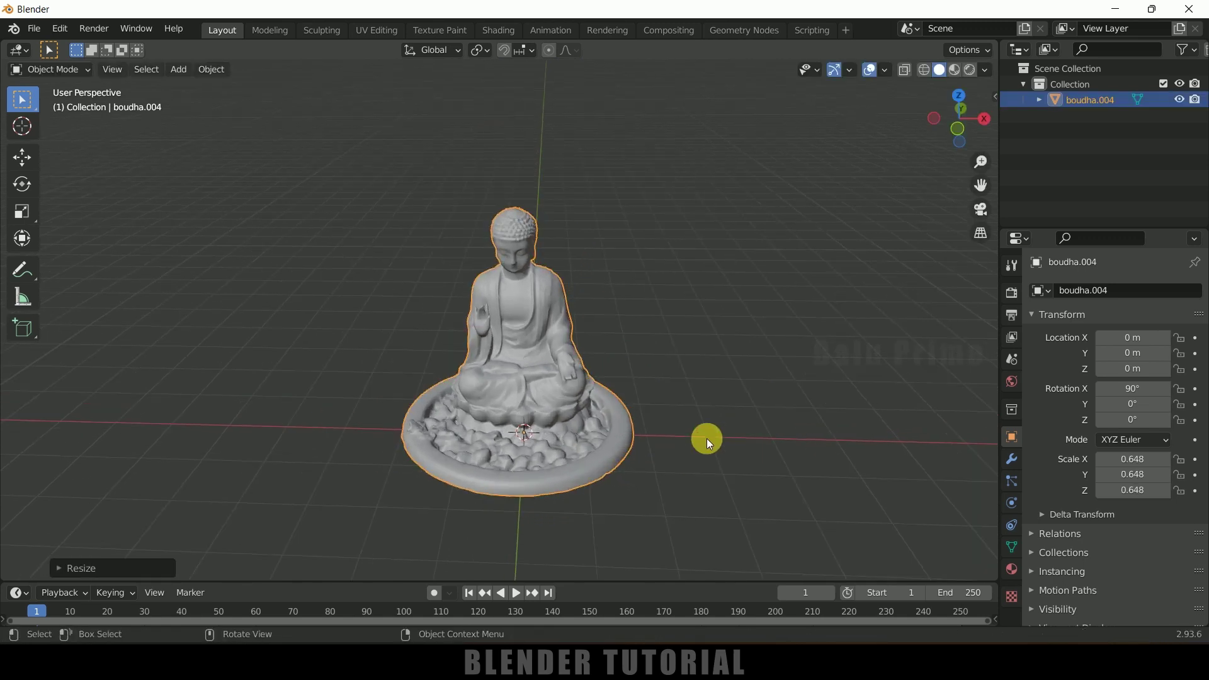
Apply the scale of the Buddha statue.
{"action": "left_click", "coordinate": [227, 74]}
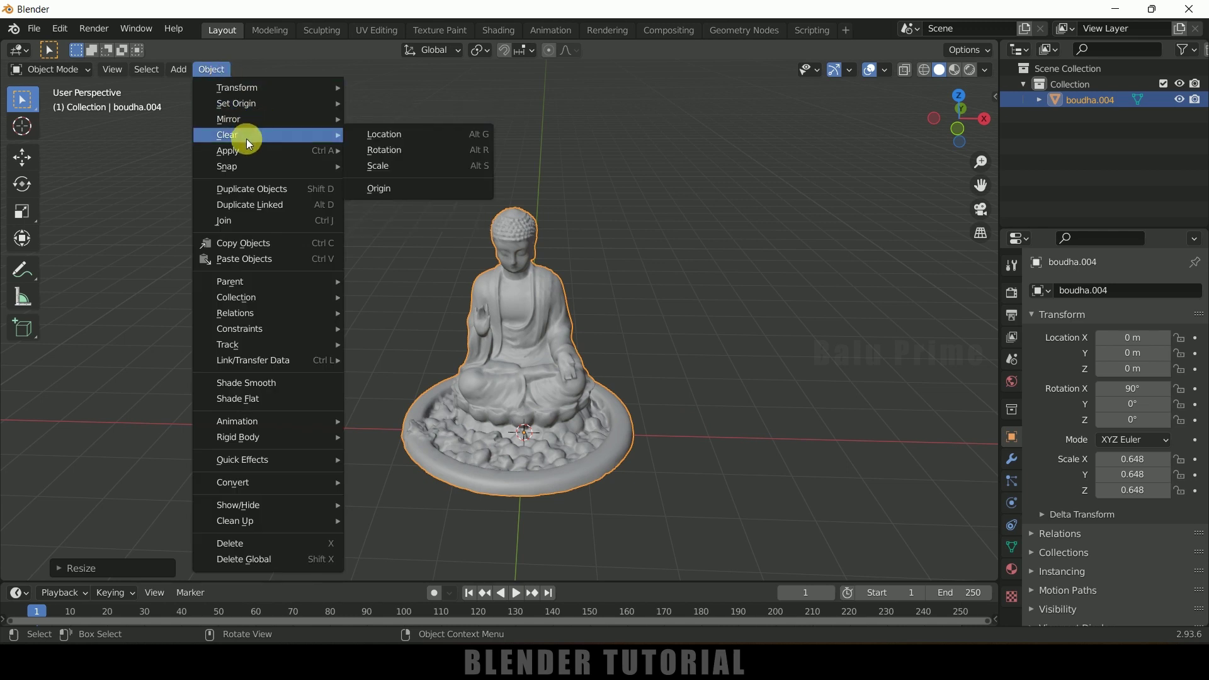
{"action": "mouse_move", "coordinate": [316, 153]}
{"action": "left_click", "coordinate": [395, 182]}
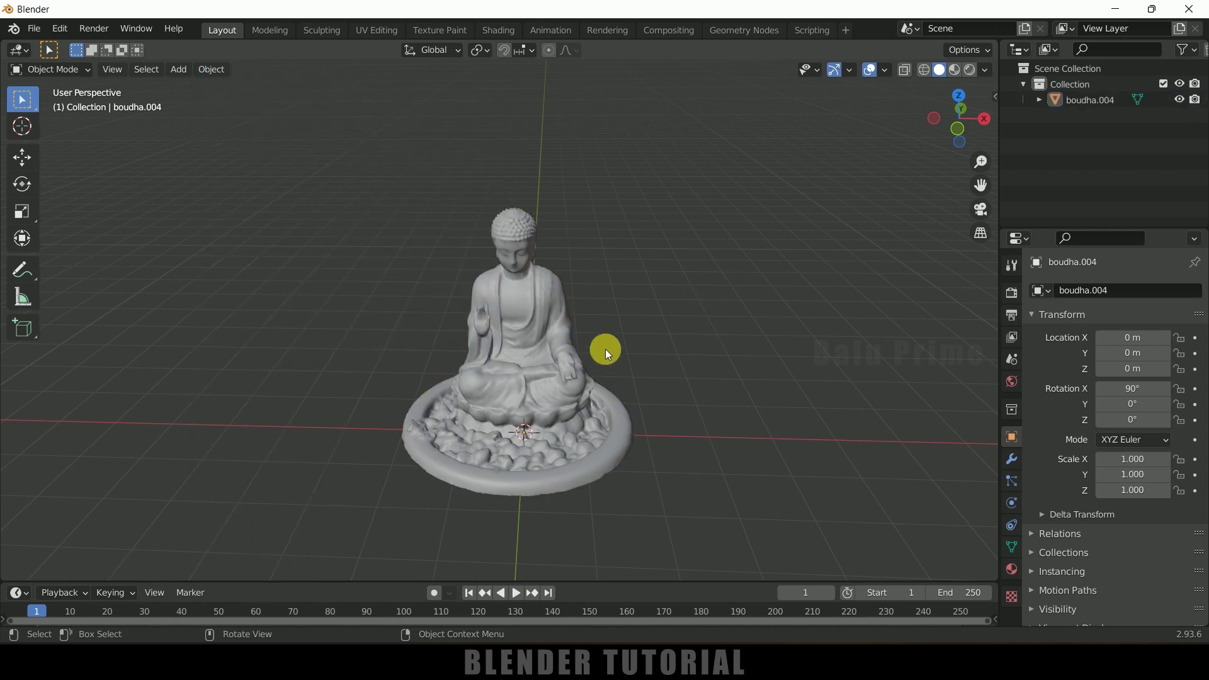
Duplicate the Buddha statue, leaving the copy exactly in place over the original.
{"action": "scroll", "coordinate": [686, 342], "scroll_direction": "up", "scroll_amount": 3}
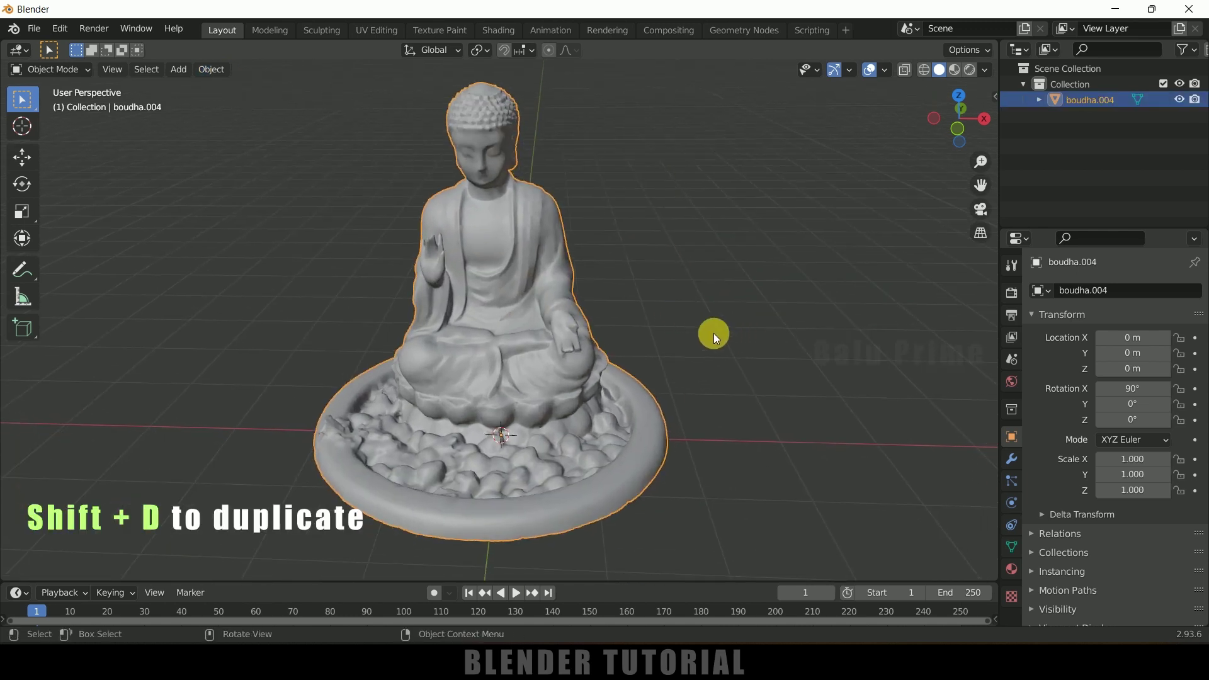
{"action": "key", "text": "shift+d"}
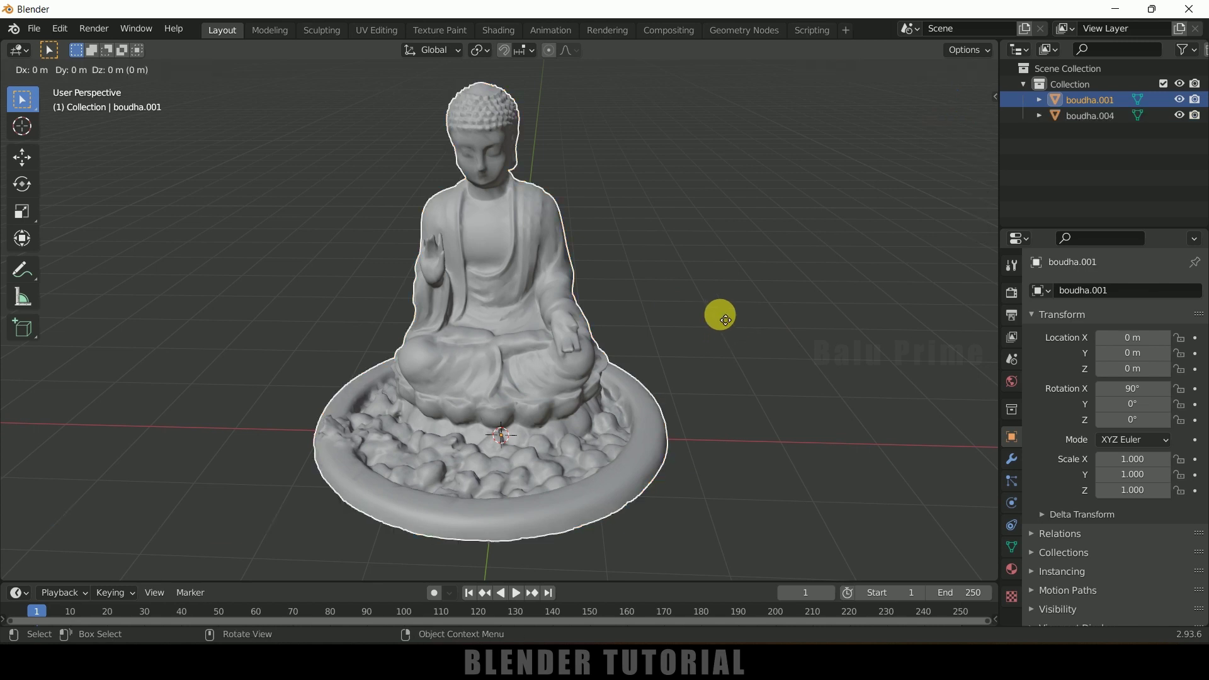
{"action": "right_click", "coordinate": [720, 315]}
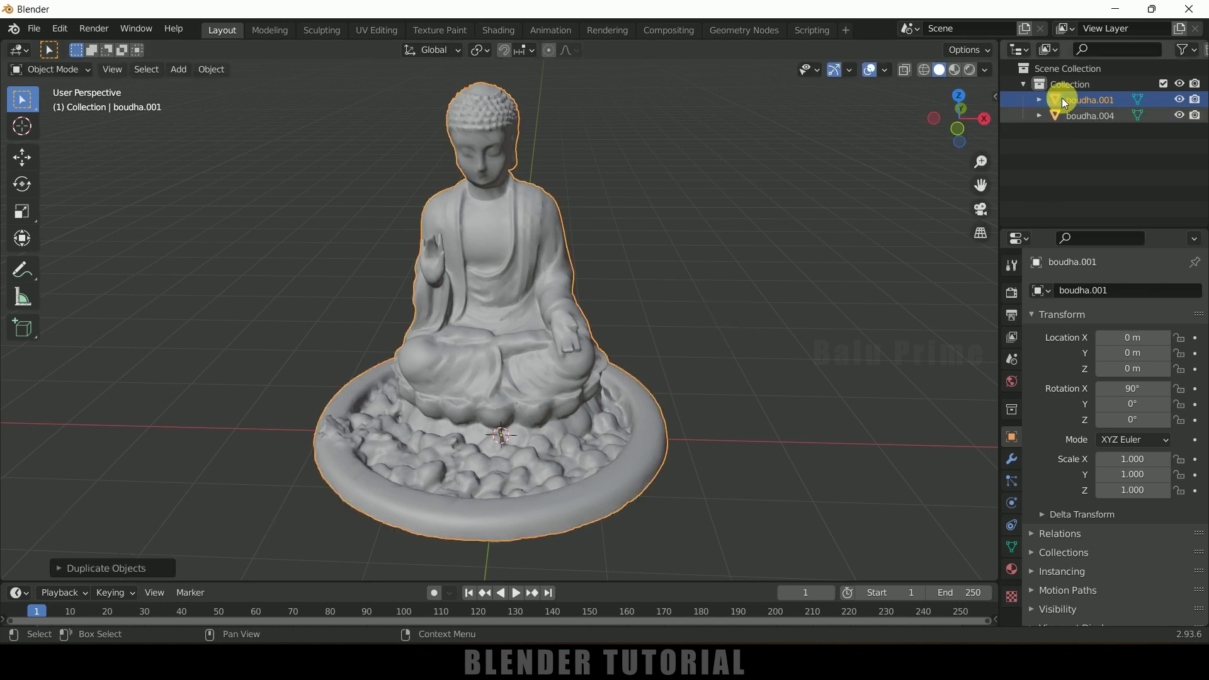
Rename the duplicated statue boudha.001 as inner and the original boudha.004 as outer.
{"action": "double_click", "coordinate": [1096, 102]}
{"action": "key", "text": "BackSpace"}
{"action": "type", "text": "inner"}
{"action": "key", "text": "Return"}
{"action": "double_click", "coordinate": [1080, 99]}
{"action": "type", "text": "ou"}
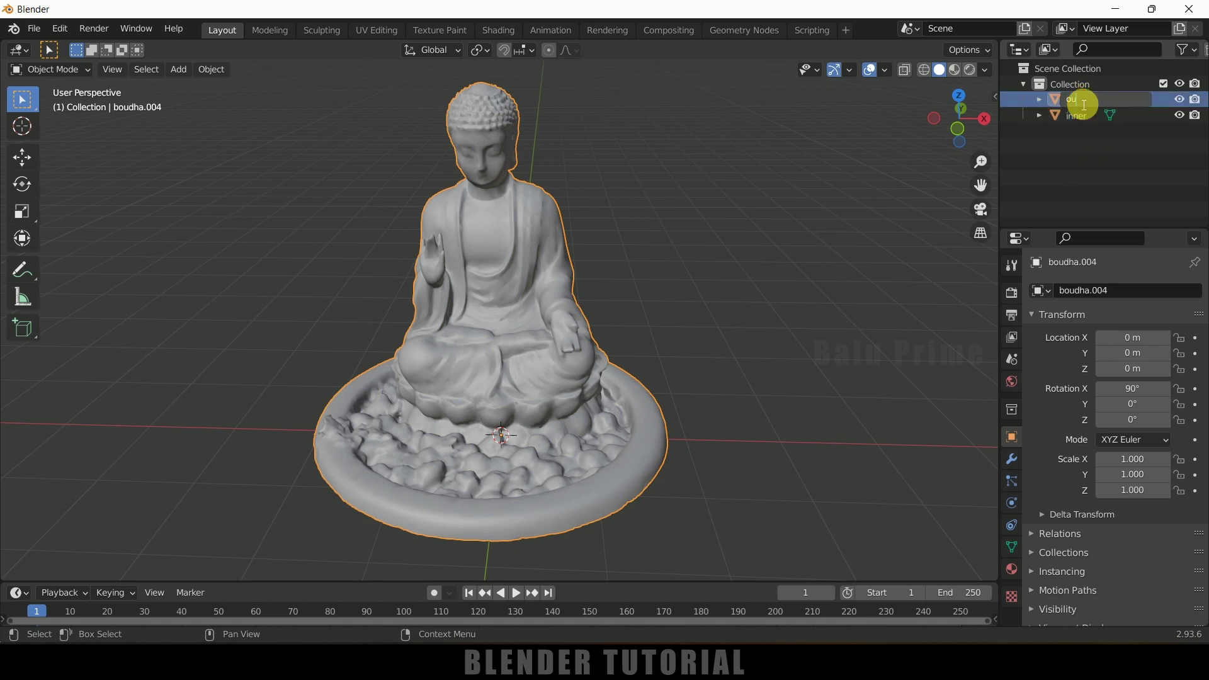
{"action": "type", "text": "ter"}
{"action": "key", "text": "Return"}
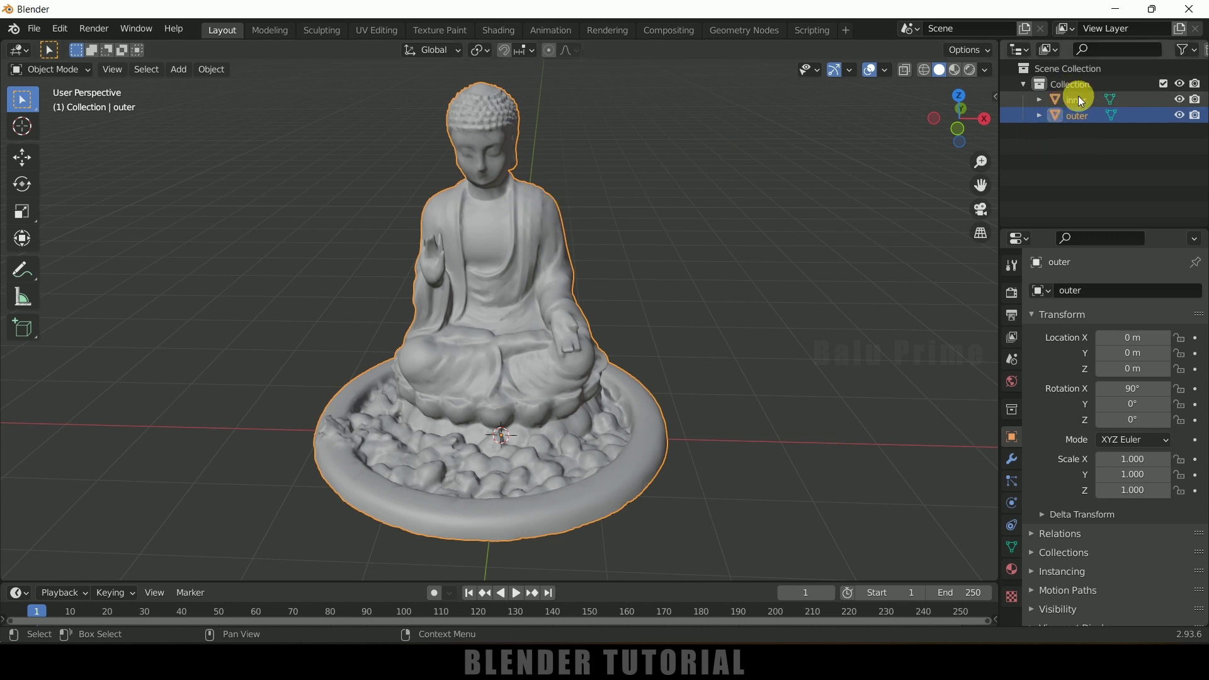
{"action": "left_click", "coordinate": [1078, 164]}
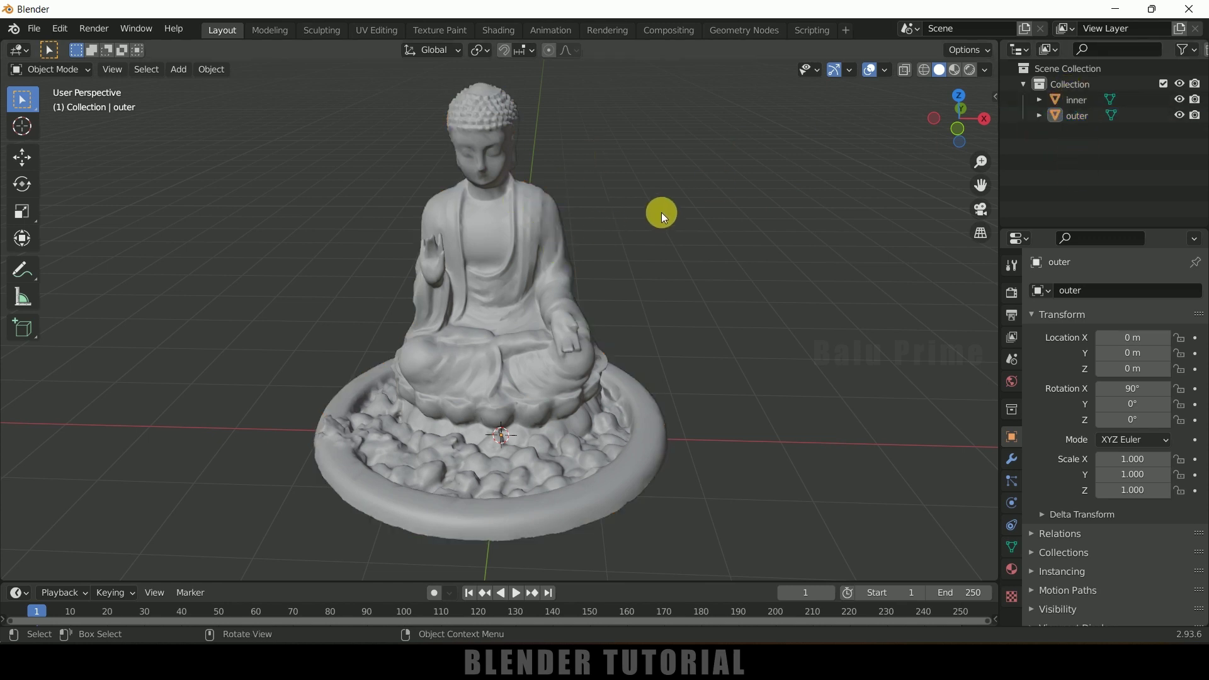
Add a Displace modifier to the outer statue and set its Midlevel to 0.98.
{"action": "left_click", "coordinate": [1074, 116]}
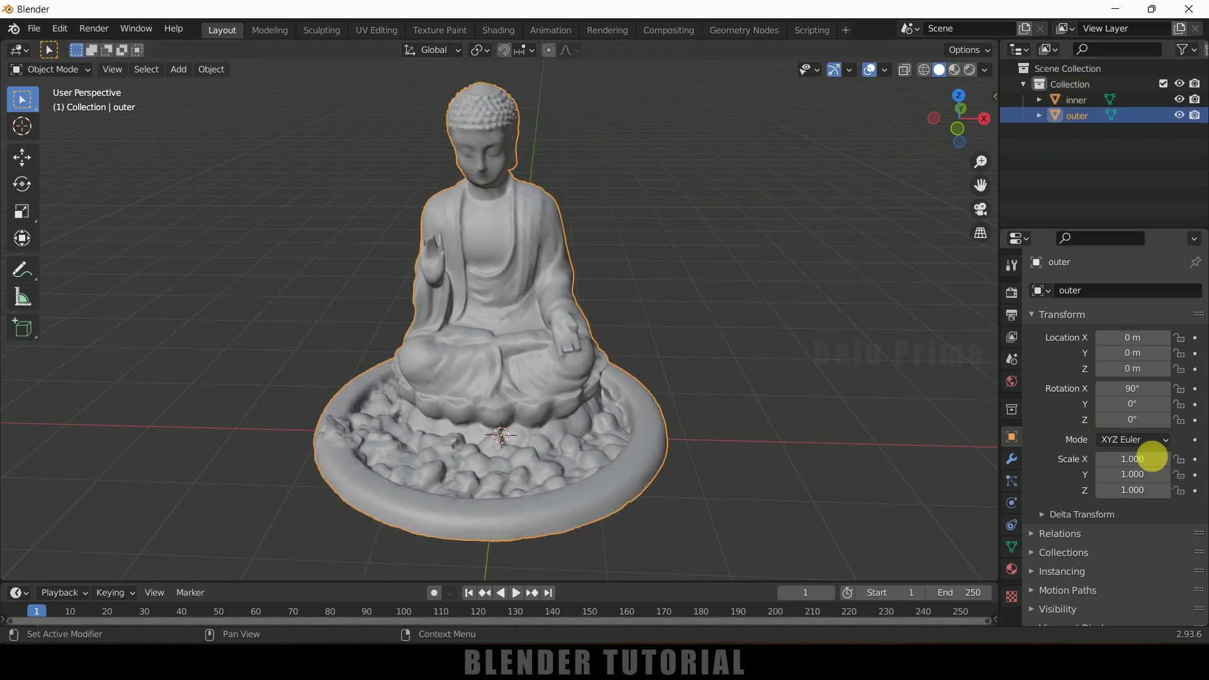
{"action": "left_click", "coordinate": [1013, 463]}
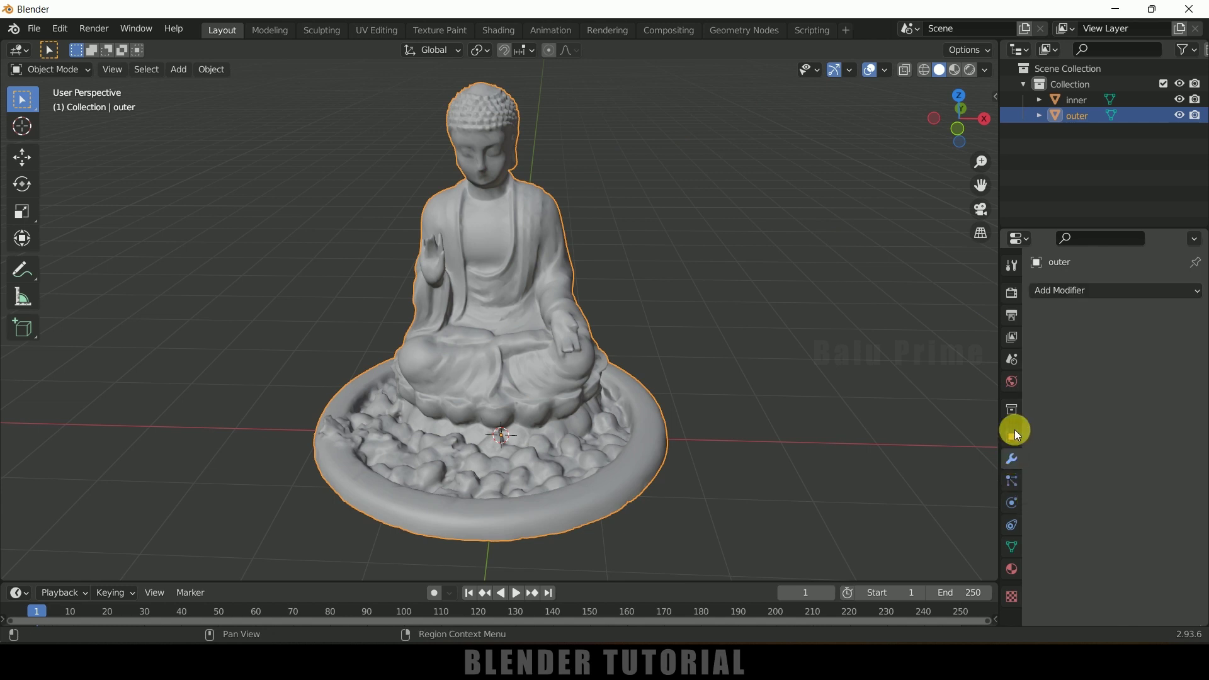
{"action": "left_click", "coordinate": [1100, 294]}
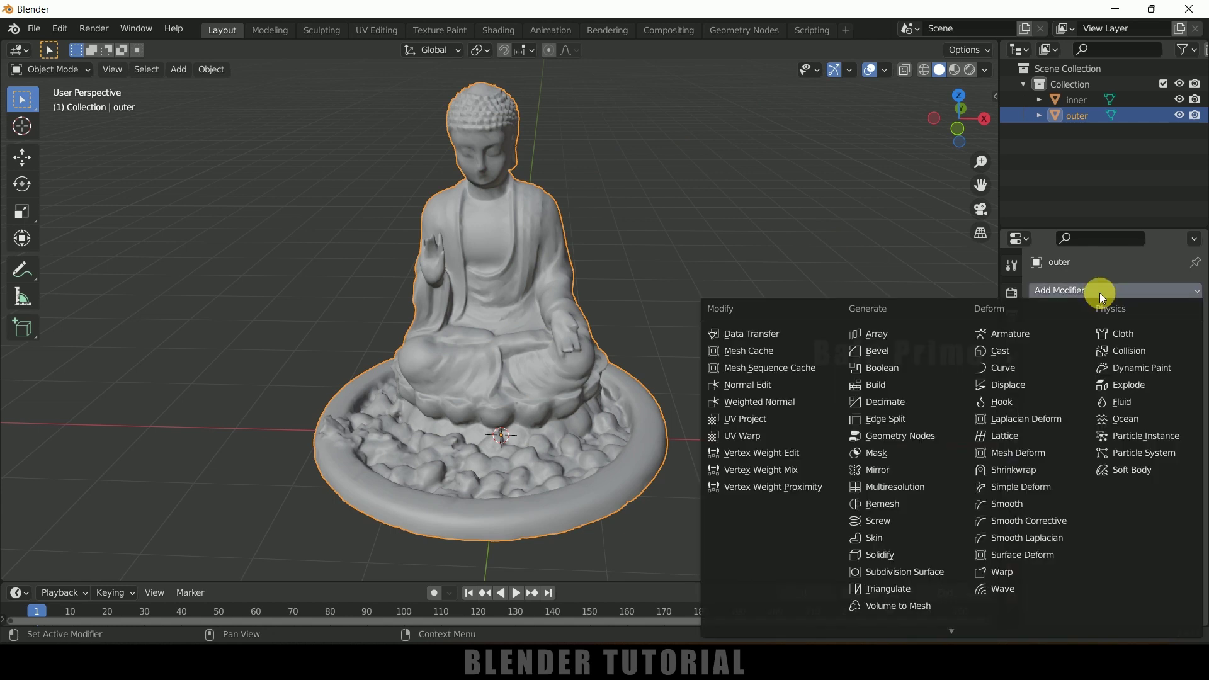
{"action": "left_click", "coordinate": [1007, 385]}
{"action": "left_click_drag", "start_coordinate": [1140, 433], "coordinate": [1169, 435]}
{"action": "left_click", "coordinate": [1169, 434]}
{"action": "type", "text": "0.98"}
{"action": "key", "text": "Return"}
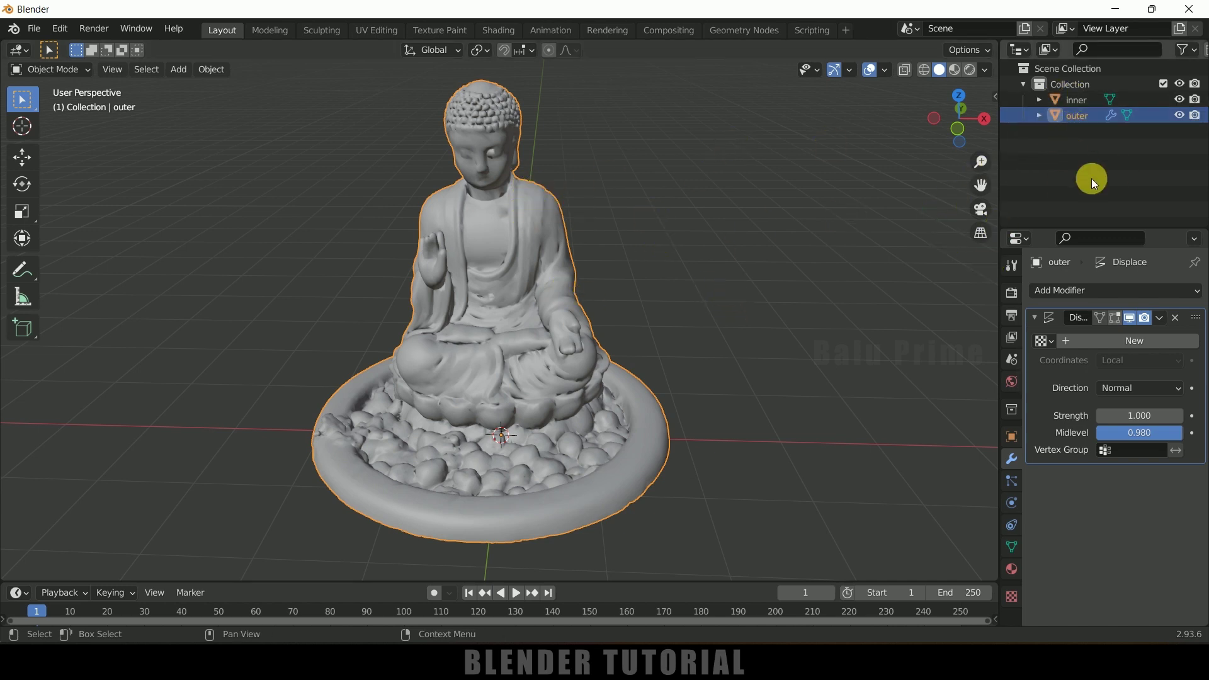
Hide the inner statue in the viewport.
{"action": "left_click", "coordinate": [1075, 100]}
{"action": "left_click", "coordinate": [1181, 101]}
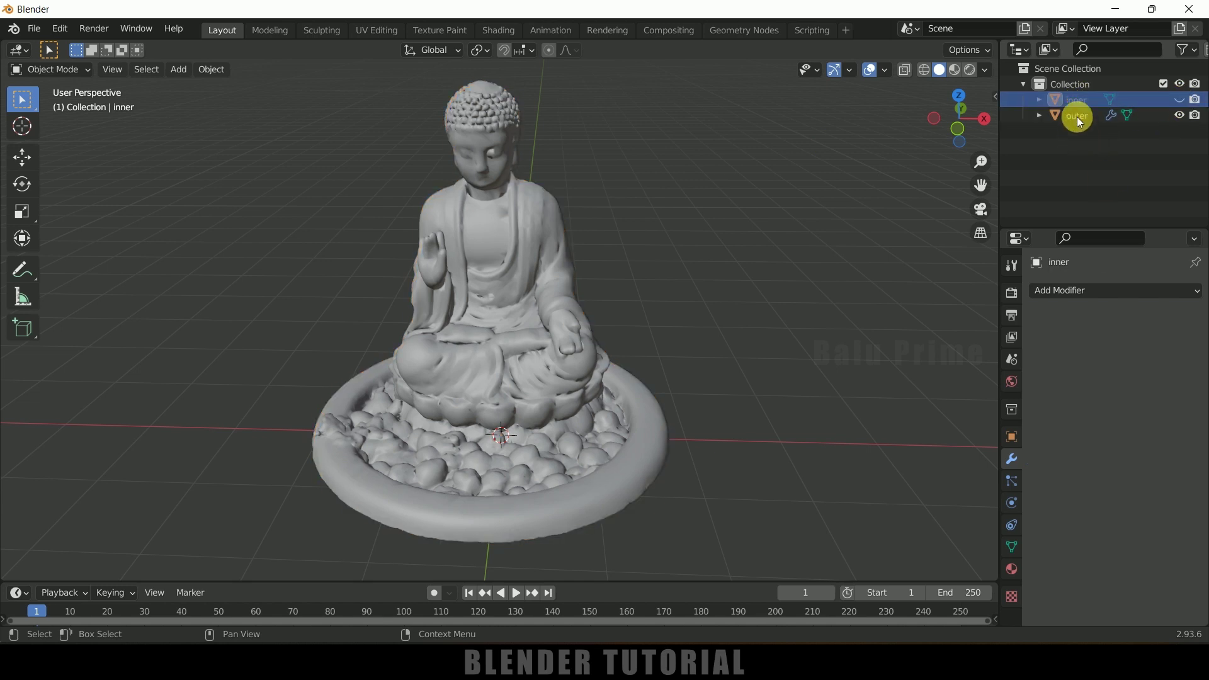
{"action": "left_click", "coordinate": [1077, 116]}
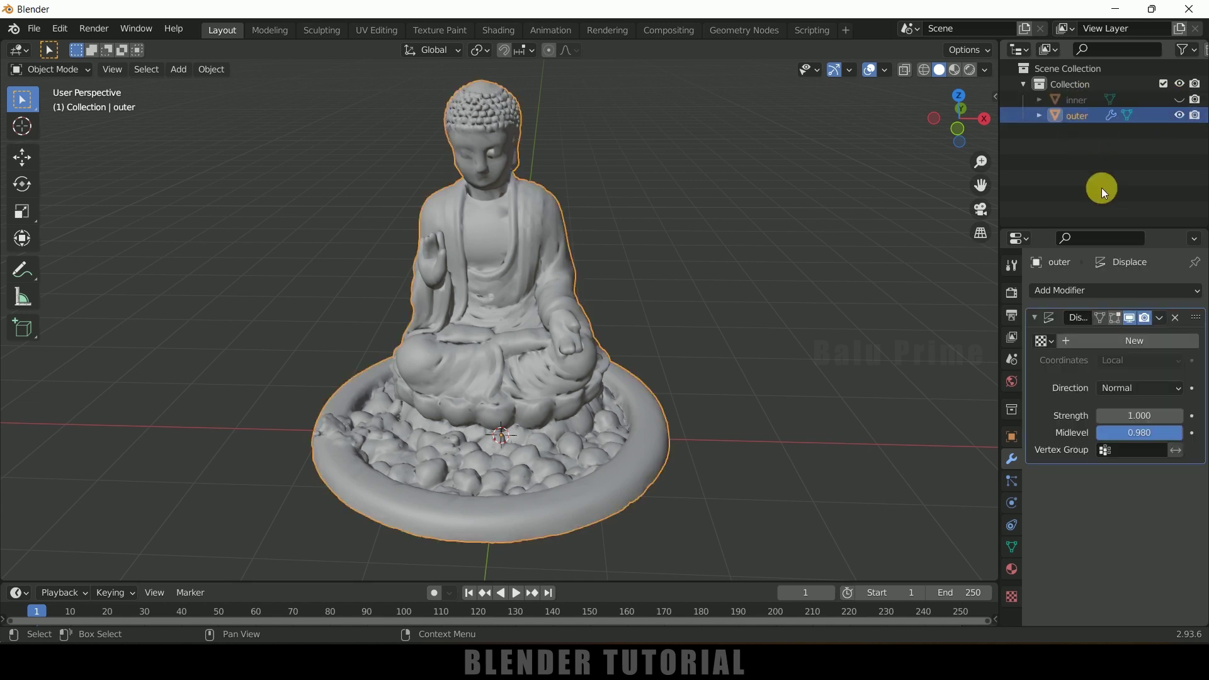
{"action": "left_click", "coordinate": [1089, 139]}
Add an emitter particle system to the outer statue.
{"action": "left_click", "coordinate": [1077, 116]}
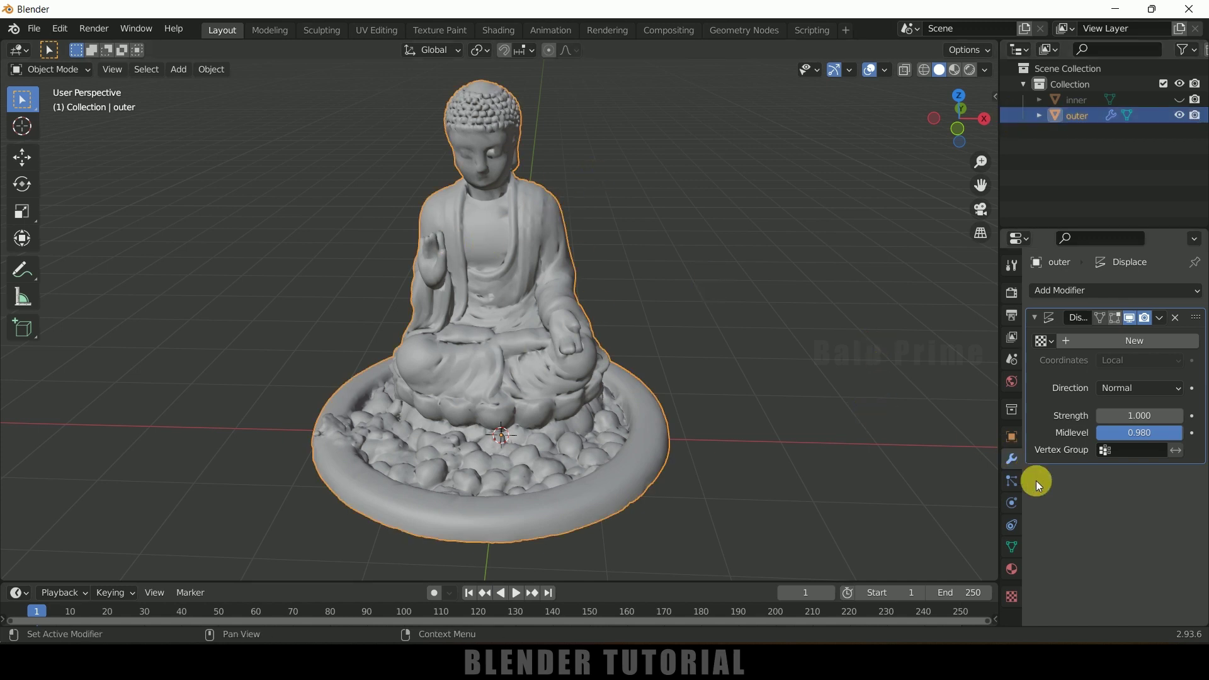
{"action": "left_click", "coordinate": [1012, 481]}
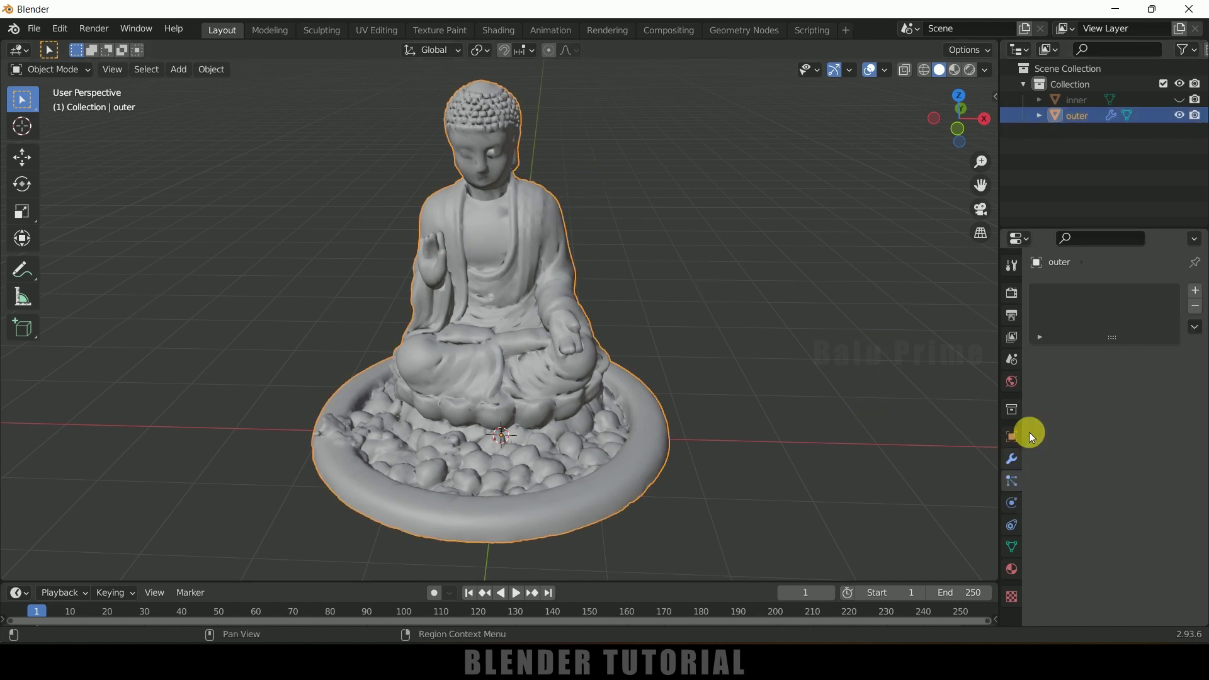
{"action": "left_click", "coordinate": [1195, 290]}
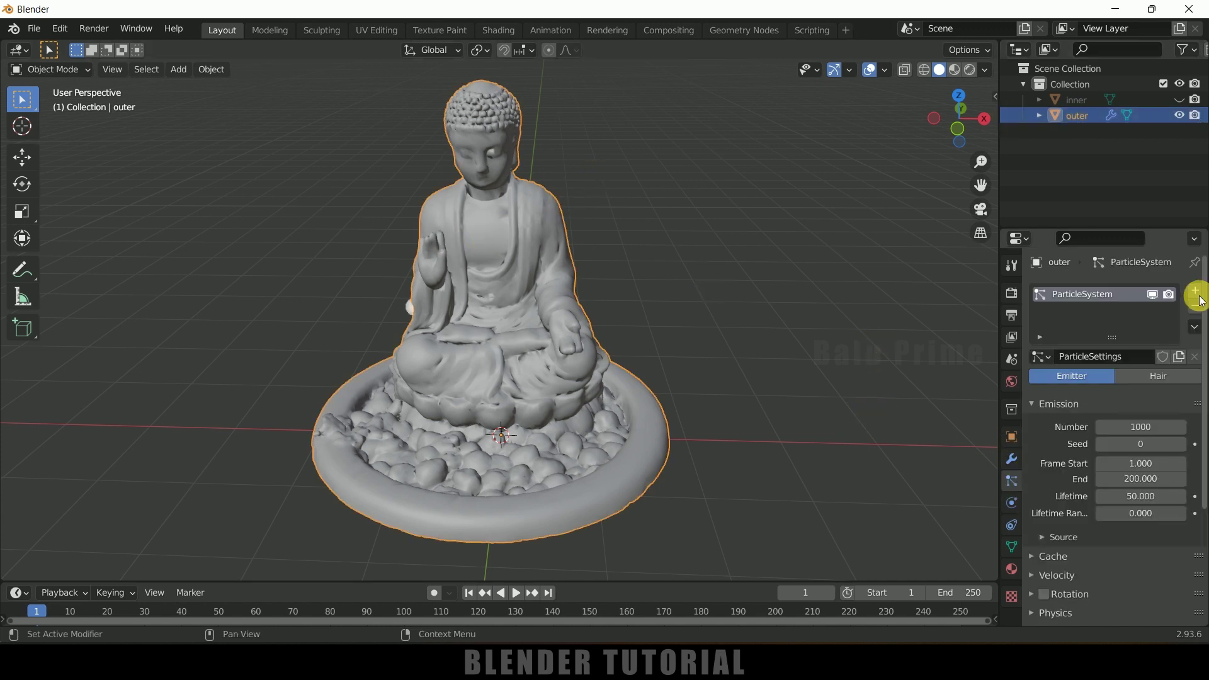
Play the animation to preview the default particle emission, and return to the first frame.
{"action": "left_click", "coordinate": [519, 595]}
{"action": "key", "text": "space"}
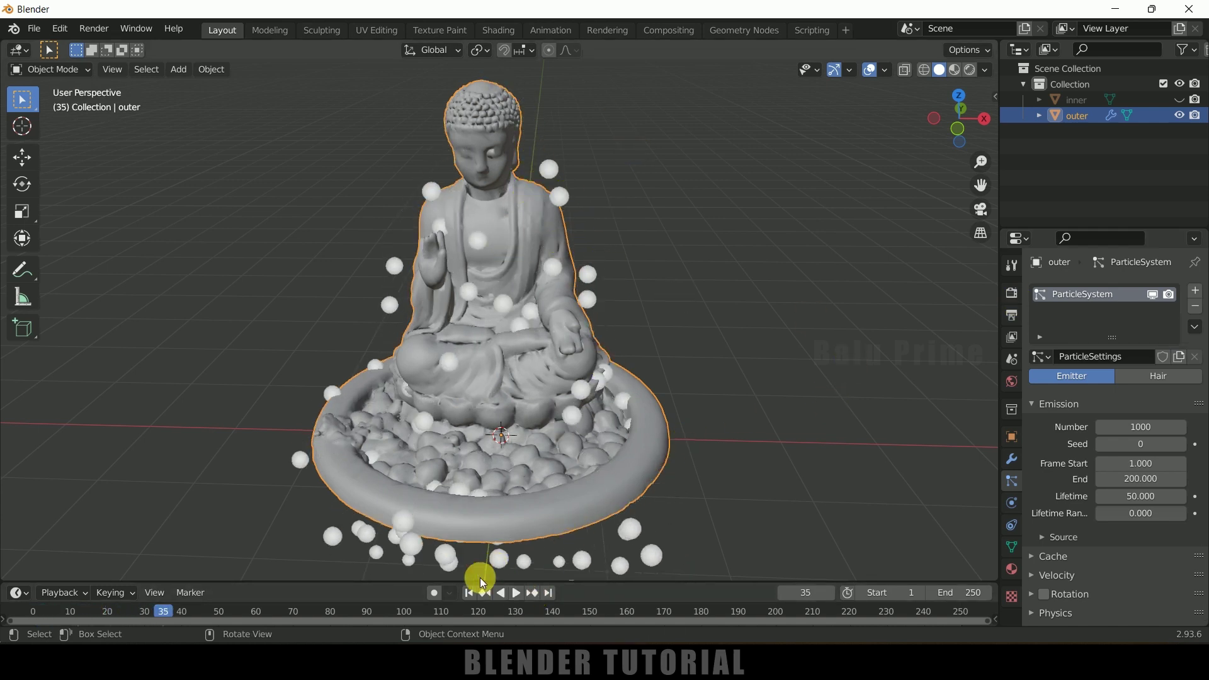
{"action": "left_click", "coordinate": [469, 593]}
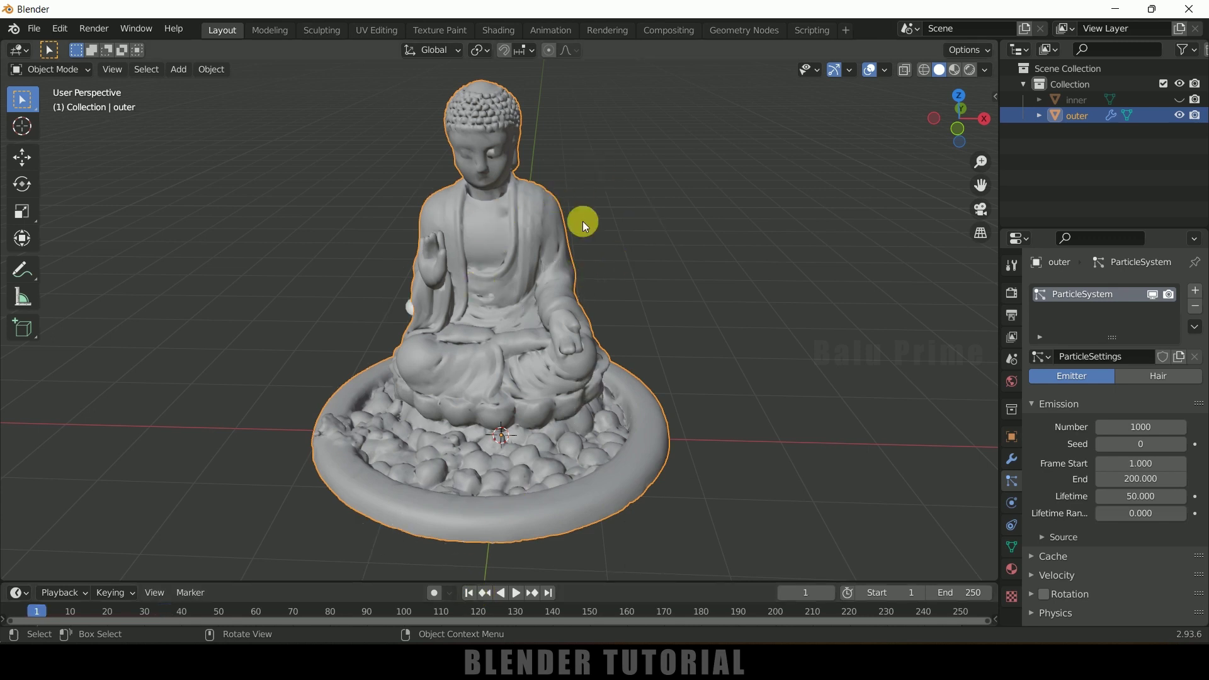
Set the particle emission's end frame to 1 and the number of particles to 15.
{"action": "left_click", "coordinate": [1139, 482]}
{"action": "type", "text": "1"}
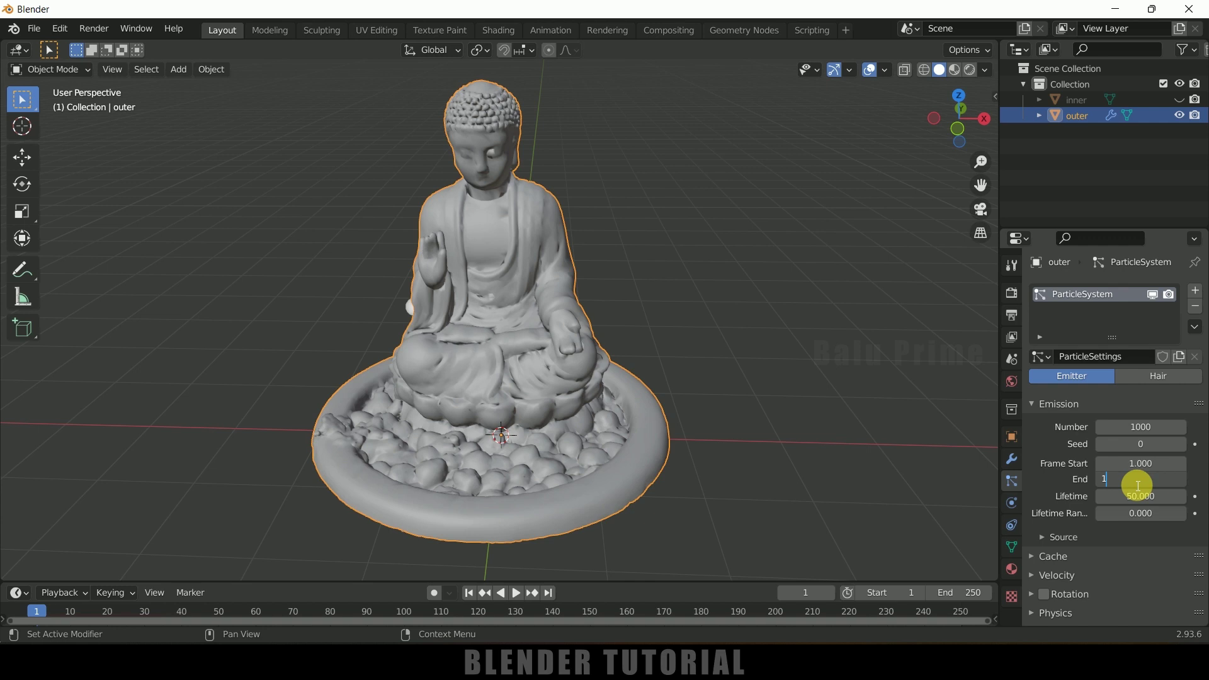
{"action": "key", "text": "Return"}
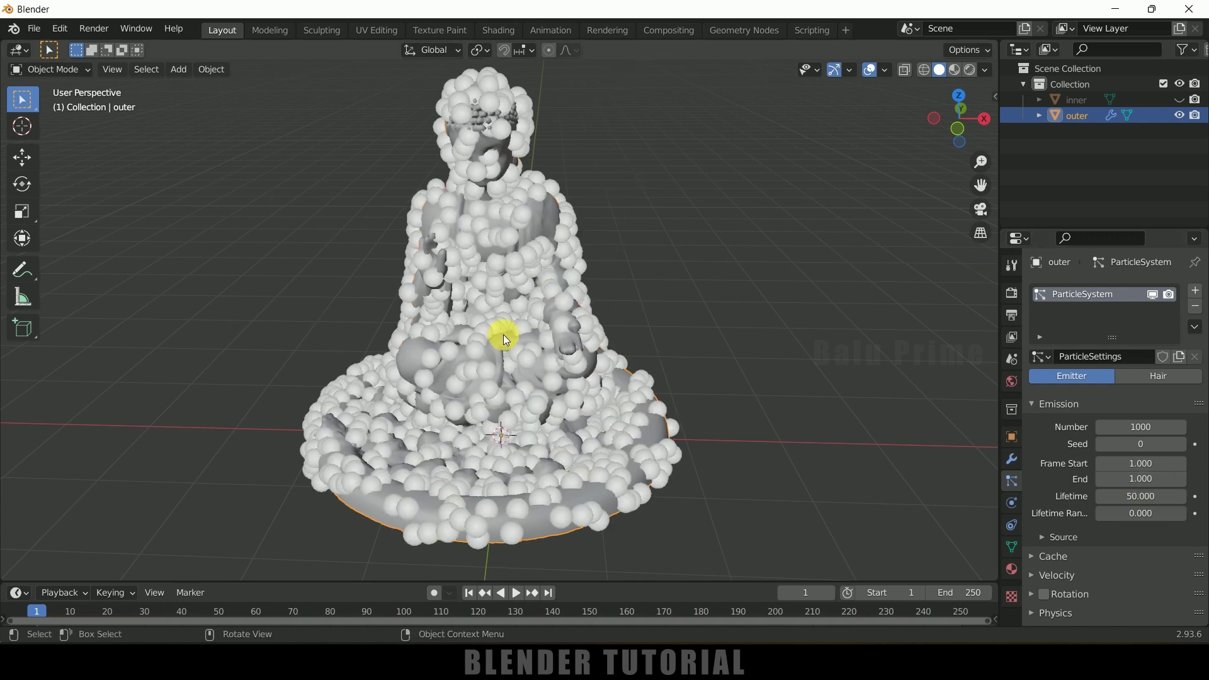
{"action": "left_click", "coordinate": [1140, 433]}
{"action": "type", "text": "15"}
{"action": "key", "text": "Return"}
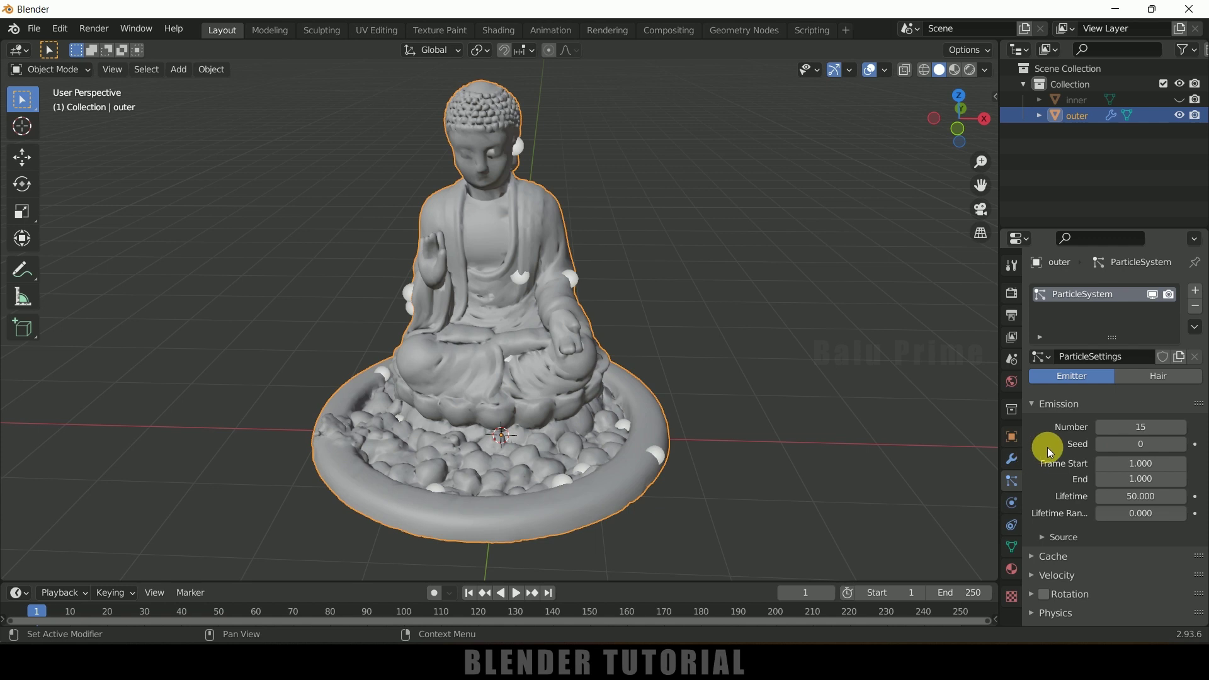
Set the particle lifetime to 250 frames.
{"action": "scroll", "coordinate": [1050, 452], "scroll_direction": "down", "scroll_amount": 3}
{"action": "left_click", "coordinate": [1152, 427]}
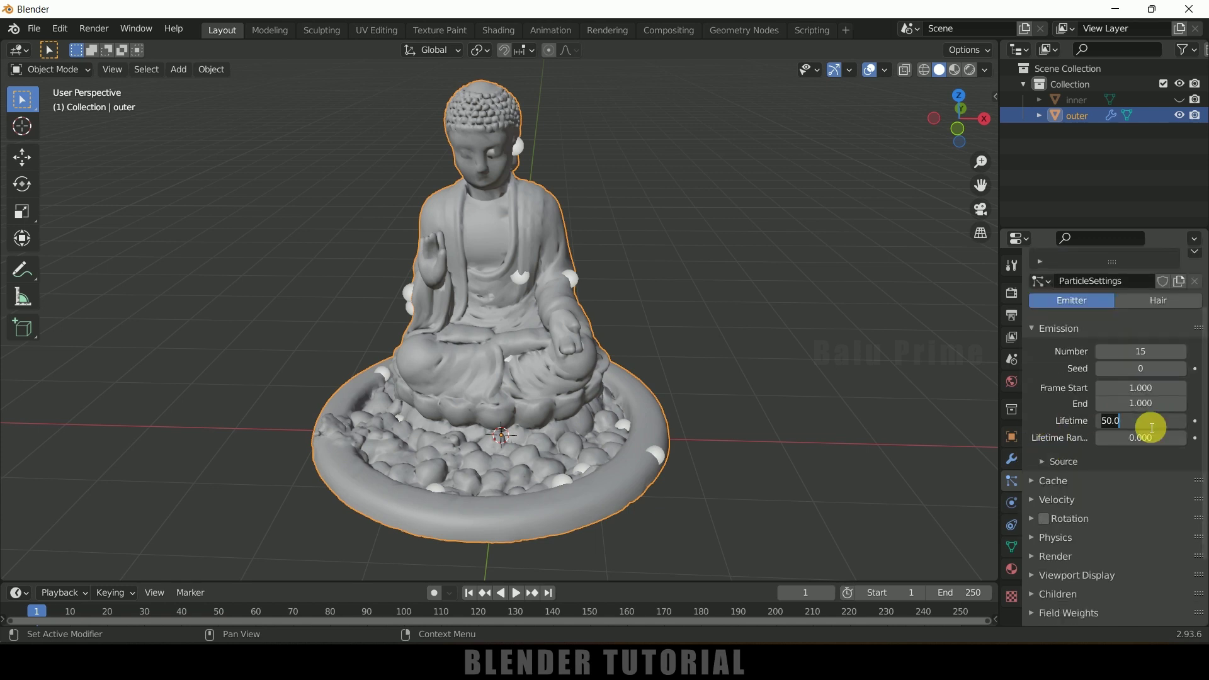
{"action": "type", "text": "250"}
{"action": "key", "text": "Return"}
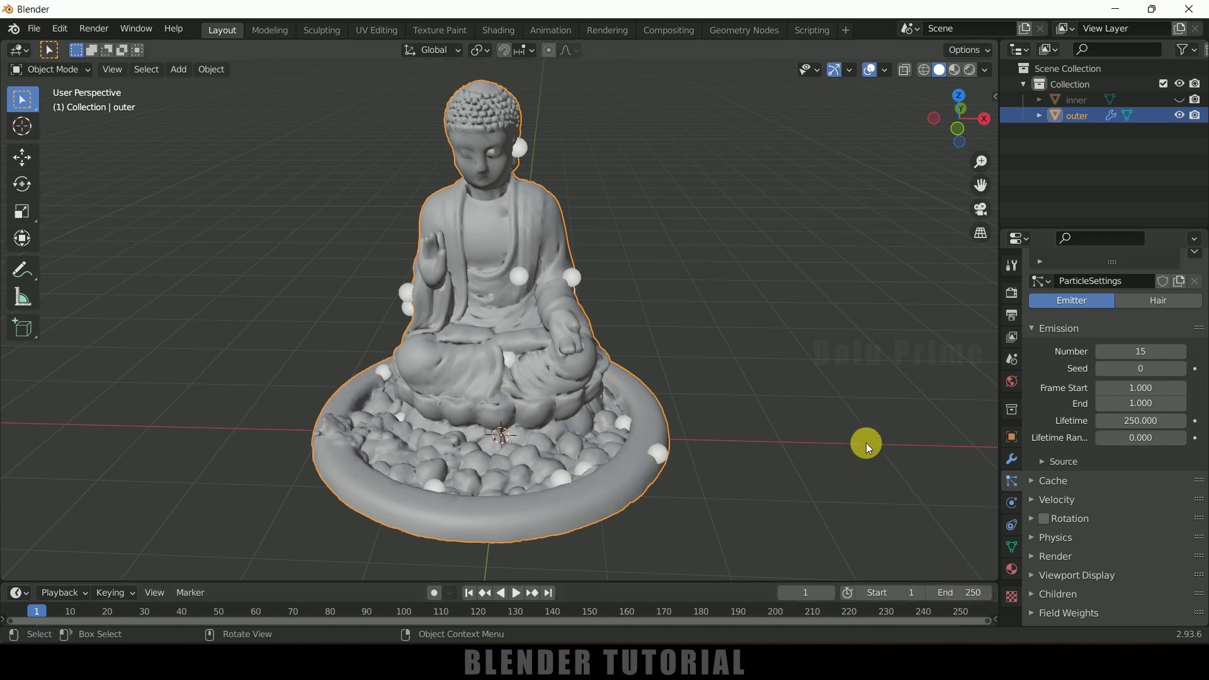
Preview the movement of the 15 particles in playback and jump back to the first frame.
{"action": "left_click", "coordinate": [522, 593]}
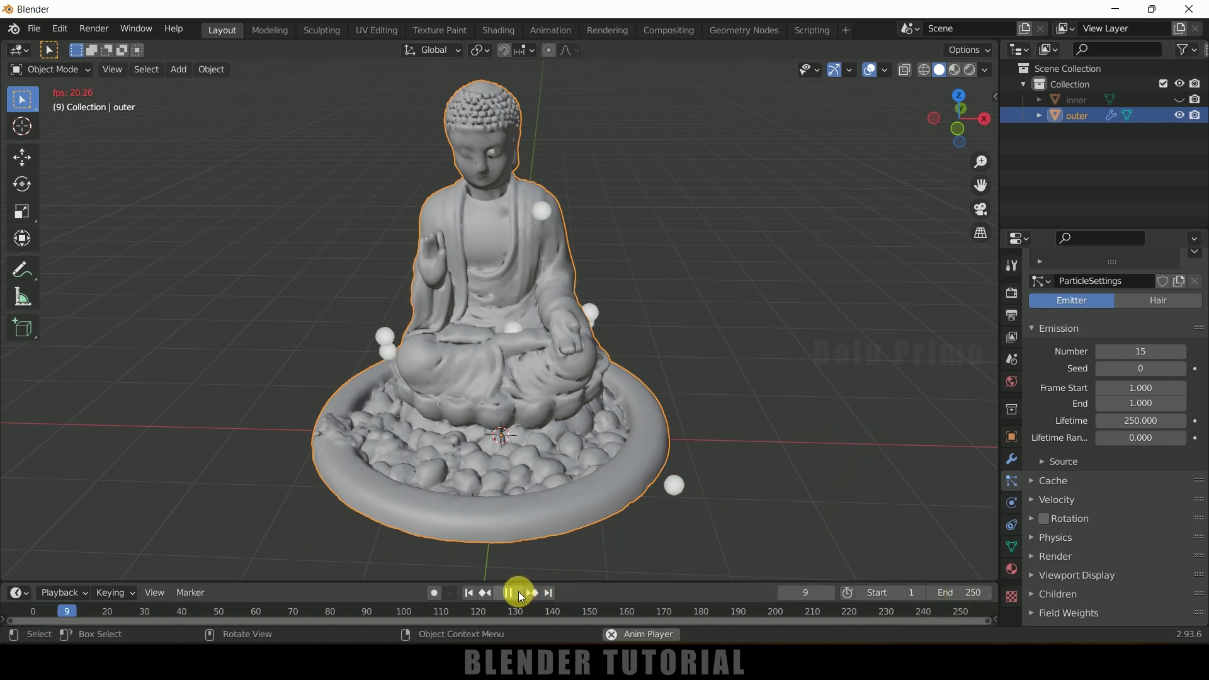
{"action": "left_click", "coordinate": [519, 592]}
{"action": "left_click", "coordinate": [479, 594]}
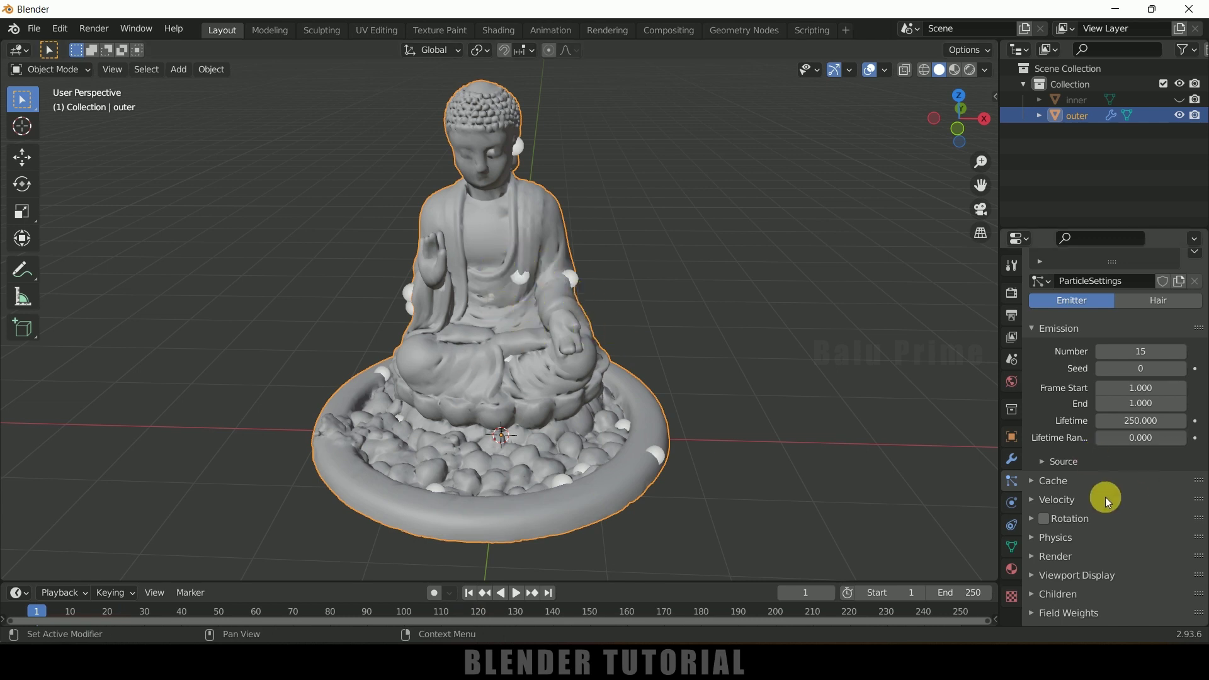
Set the physics type of the outer statue's particle system to None.
{"action": "scroll", "coordinate": [1096, 513], "scroll_direction": "down", "scroll_amount": 2}
{"action": "left_click", "coordinate": [1034, 489]}
{"action": "scroll", "coordinate": [1069, 441], "scroll_direction": "down", "scroll_amount": 4}
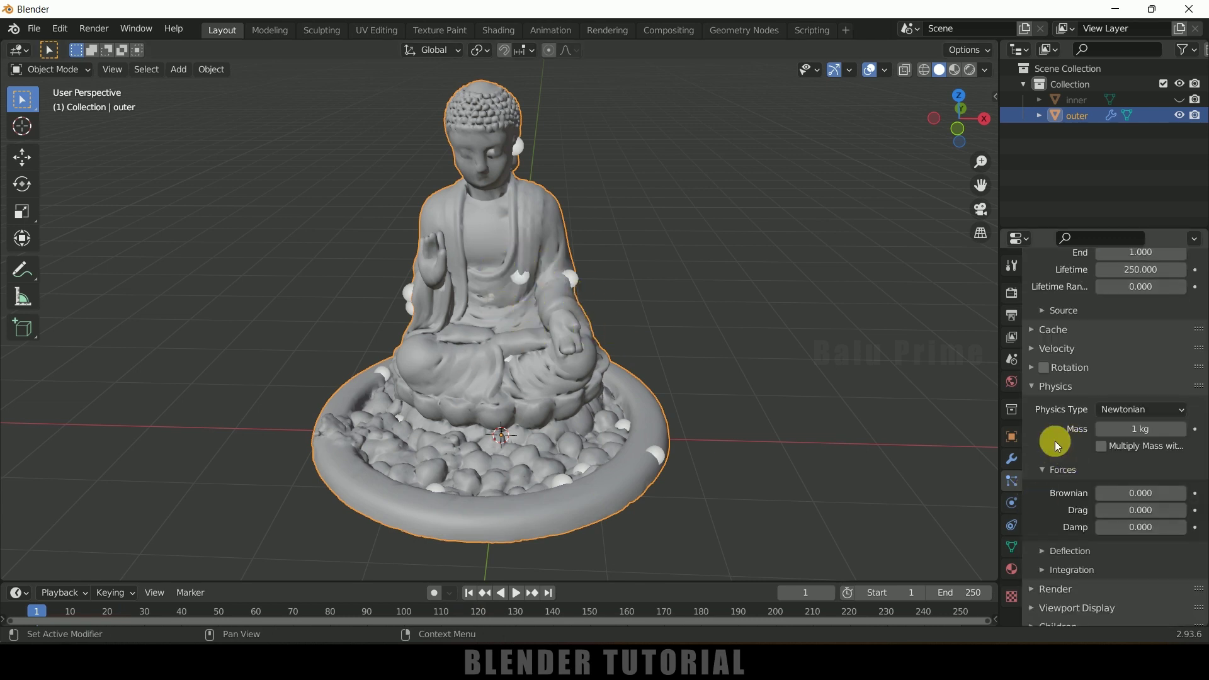
{"action": "left_click", "coordinate": [1125, 410]}
{"action": "left_click", "coordinate": [1109, 428]}
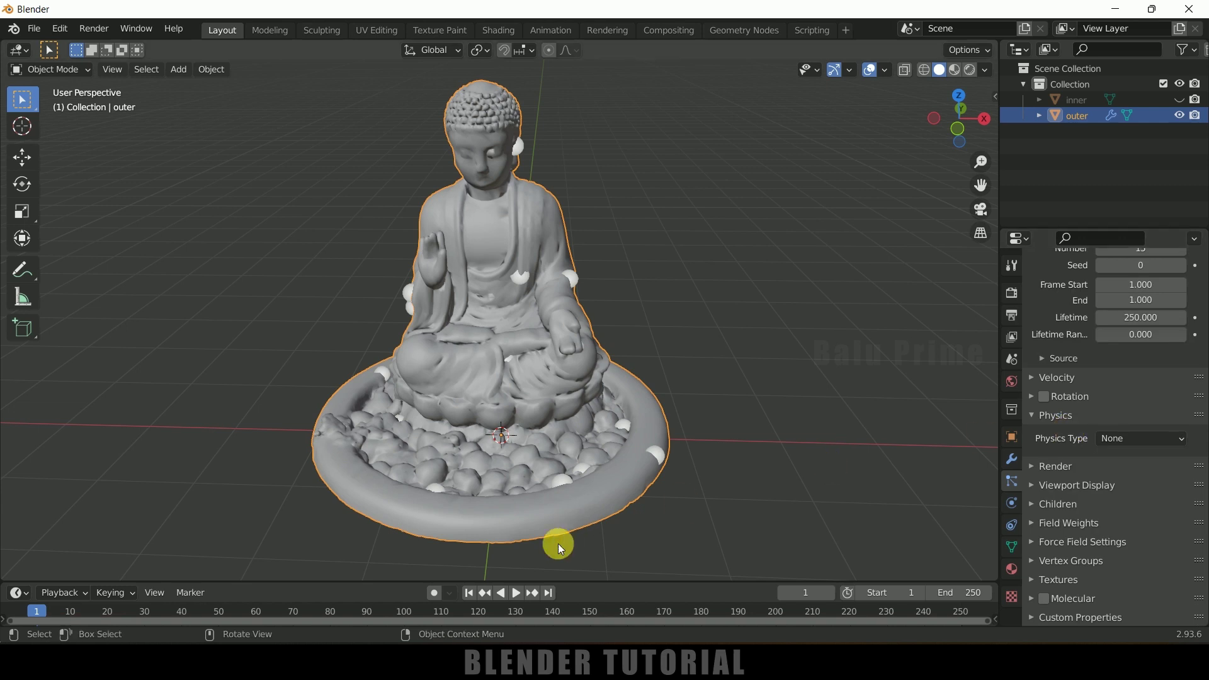
Preview the particles without physics in playback, and return to the first frame.
{"action": "left_click", "coordinate": [516, 593]}
{"action": "left_click", "coordinate": [520, 593]}
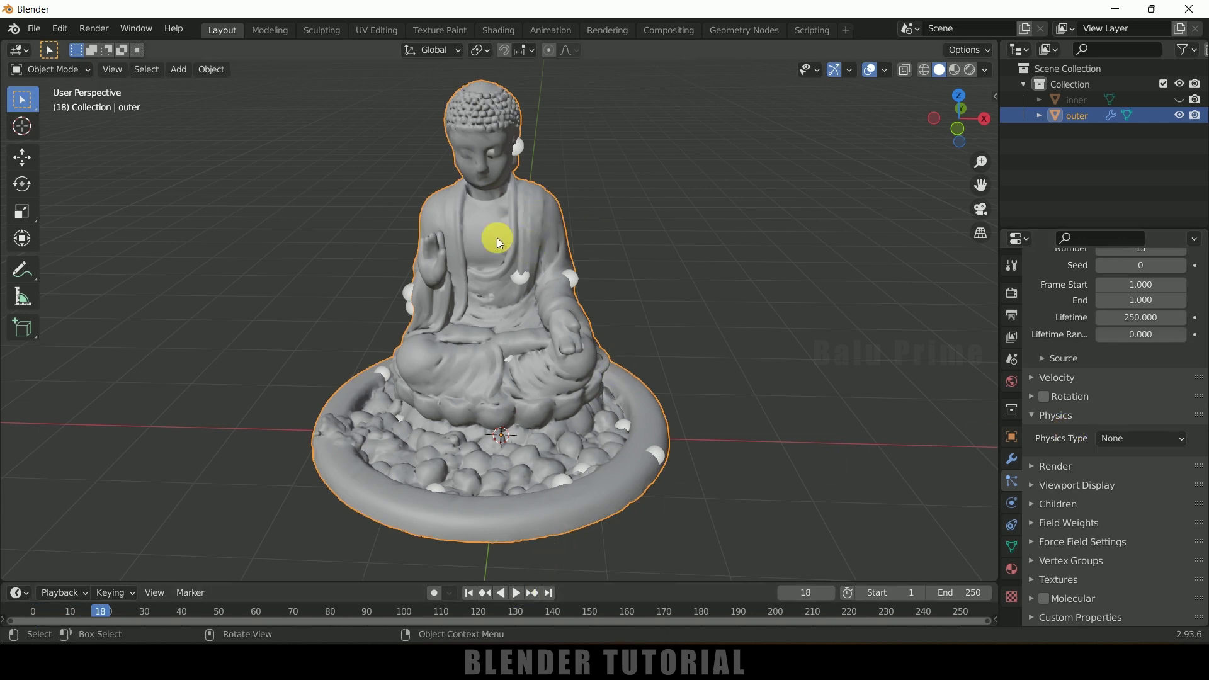
{"action": "left_click", "coordinate": [473, 594]}
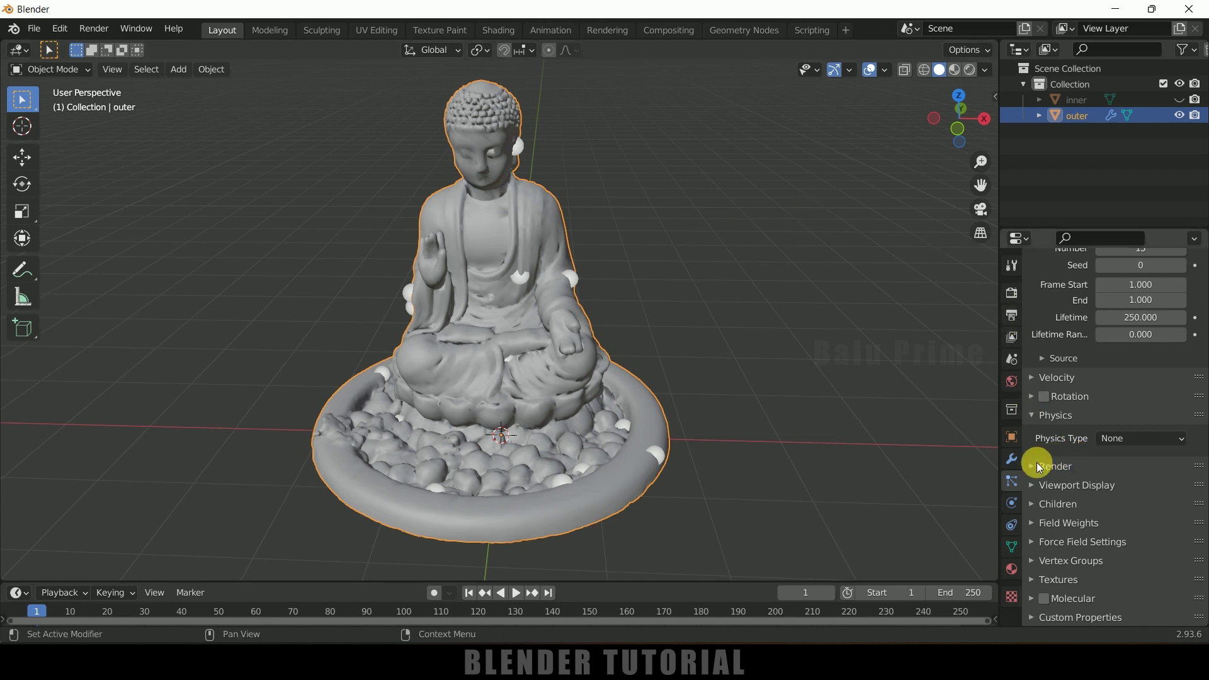
Turn on X-ray display and add an Explode modifier to the outer statue.
{"action": "left_click", "coordinate": [1012, 459]}
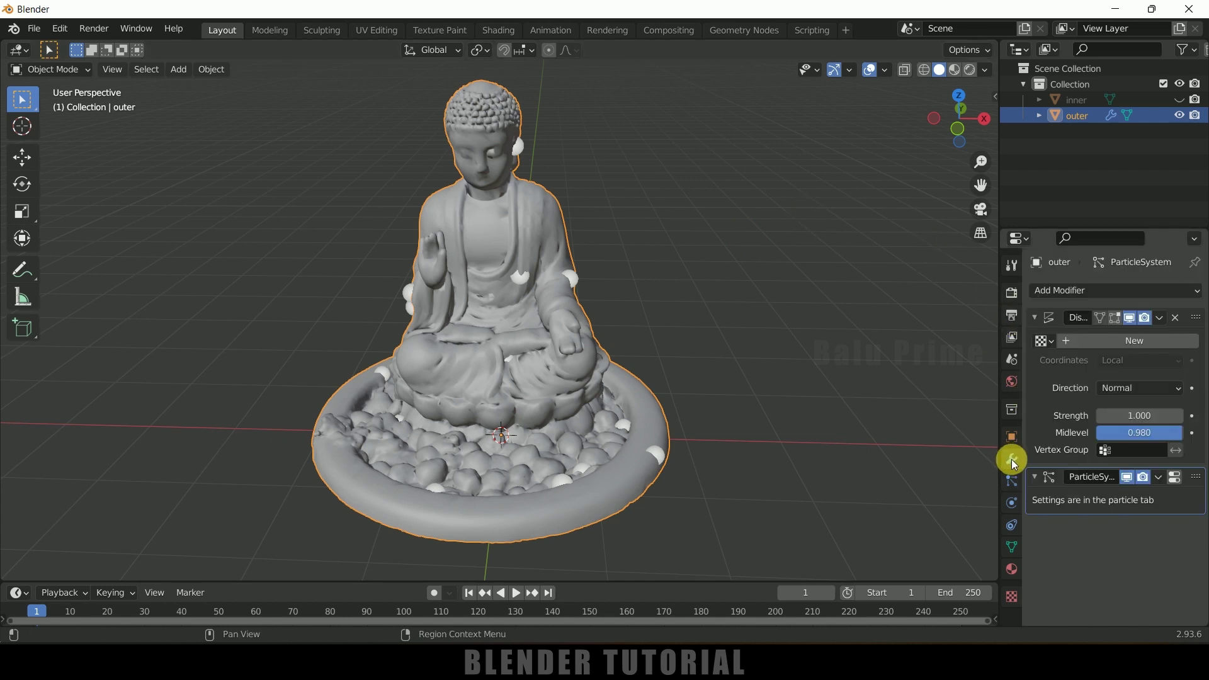
{"action": "left_click", "coordinate": [903, 70]}
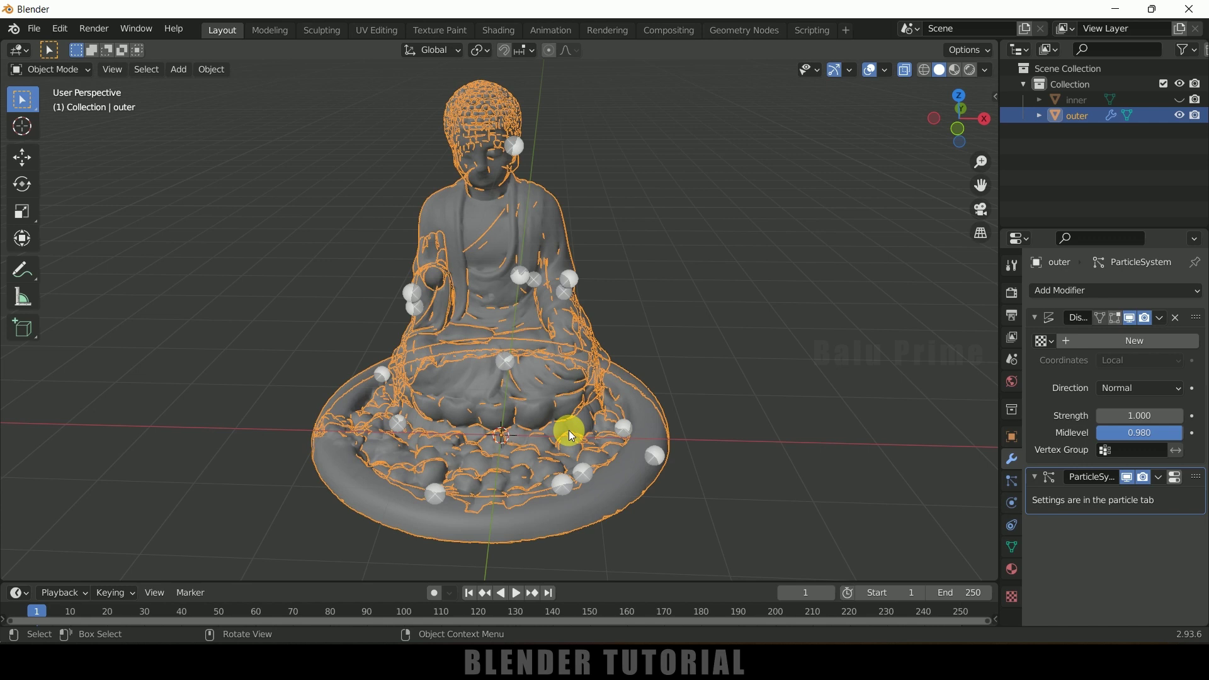
{"action": "left_click", "coordinate": [1079, 291]}
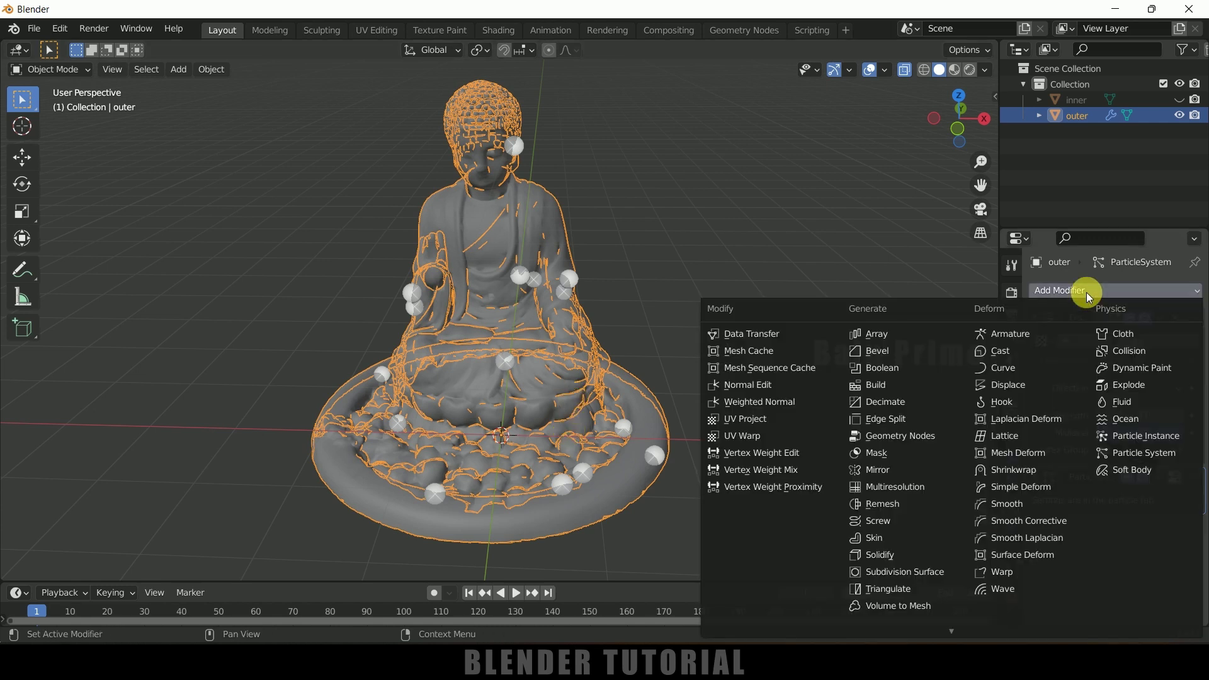
{"action": "left_click", "coordinate": [1115, 385]}
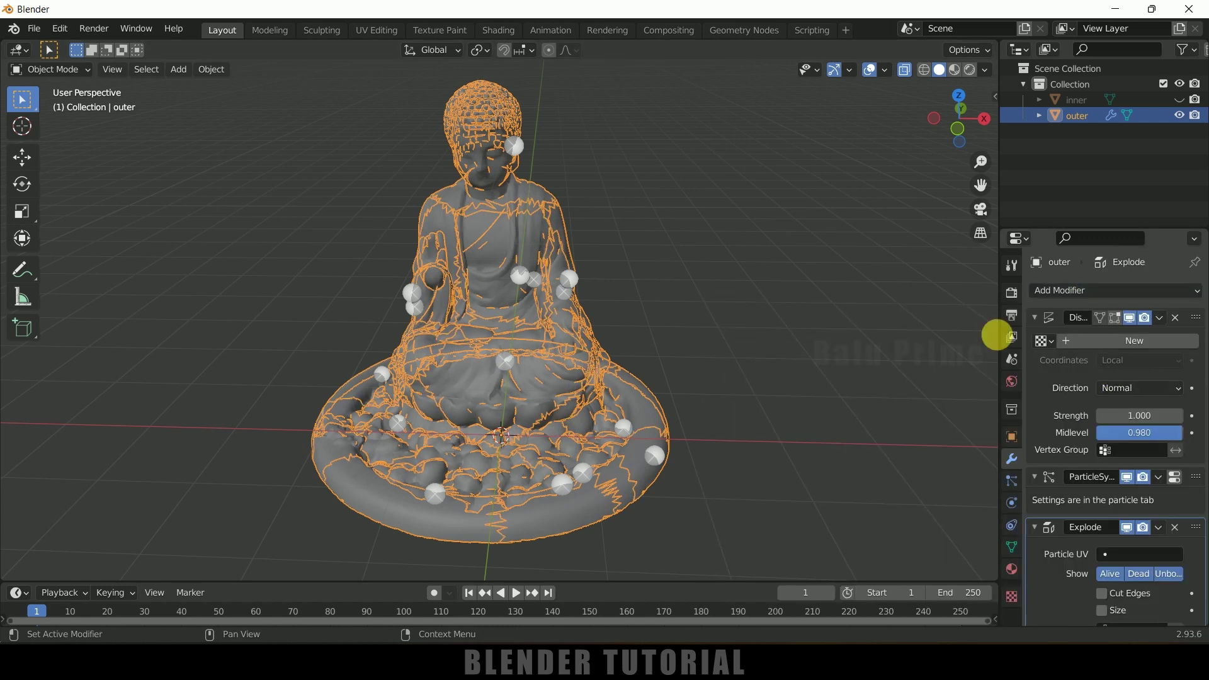
Enable Cut Edges in the outer statue's Explode modifier.
{"action": "mouse_move", "coordinate": [724, 278]}
{"action": "middle_mouse_down"}
{"action": "mouse_move", "coordinate": [749, 273]}
{"action": "mouse_move", "coordinate": [742, 286]}
{"action": "mouse_move", "coordinate": [705, 256]}
{"action": "mouse_move", "coordinate": [725, 256]}
{"action": "middle_mouse_up"}
{"action": "scroll", "coordinate": [731, 311], "scroll_direction": "up", "scroll_amount": 3}
{"action": "scroll", "coordinate": [723, 259], "scroll_direction": "down", "scroll_amount": 4}
{"action": "scroll", "coordinate": [724, 256], "scroll_direction": "up", "scroll_amount": 2}
{"action": "scroll", "coordinate": [1075, 555], "scroll_direction": "down", "scroll_amount": 2}
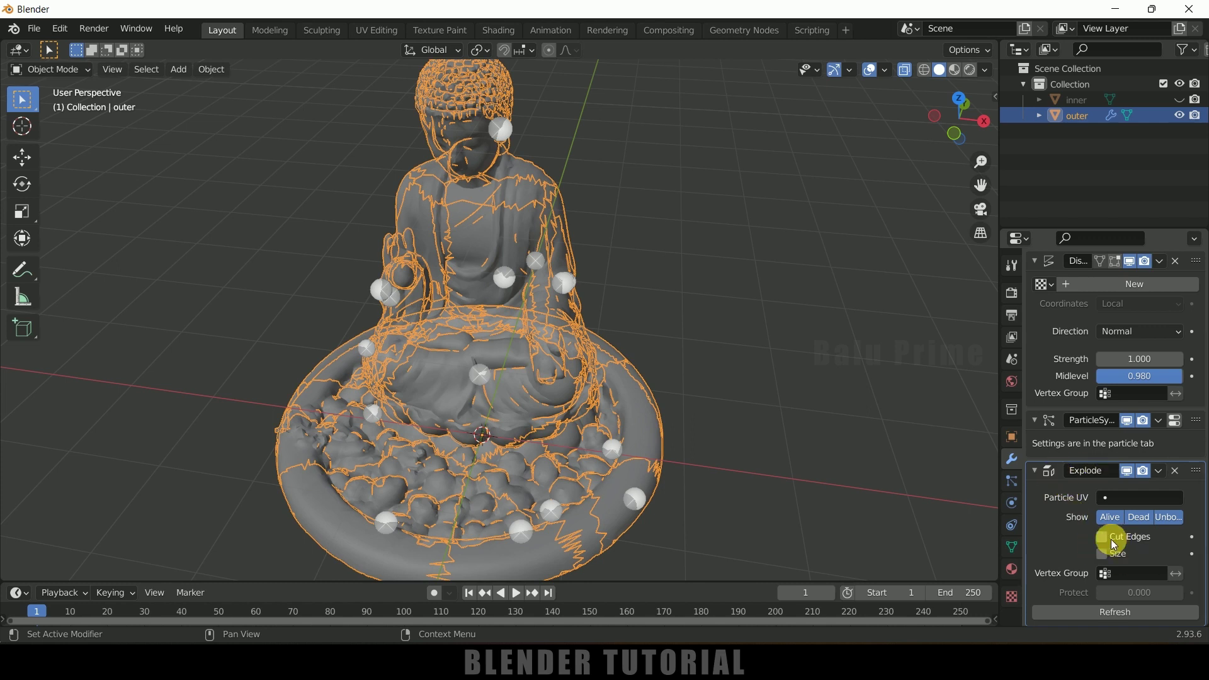
{"action": "left_click", "coordinate": [1101, 538]}
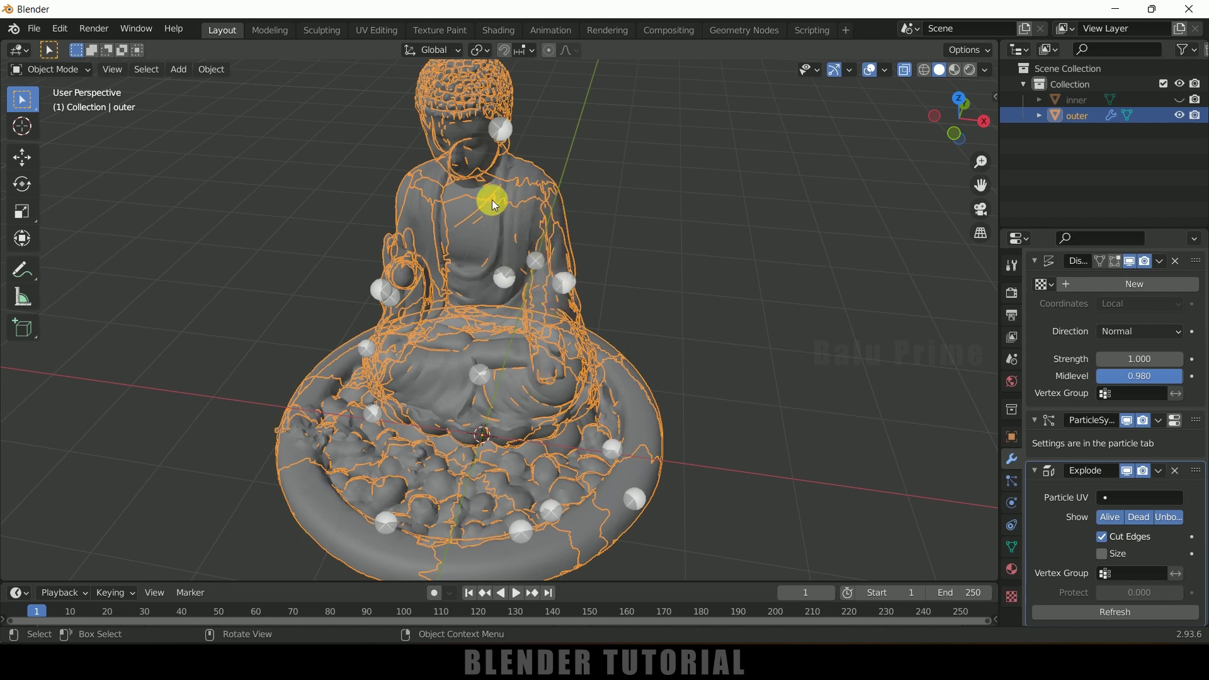
{"action": "left_click", "coordinate": [695, 422]}
{"action": "left_click", "coordinate": [651, 384]}
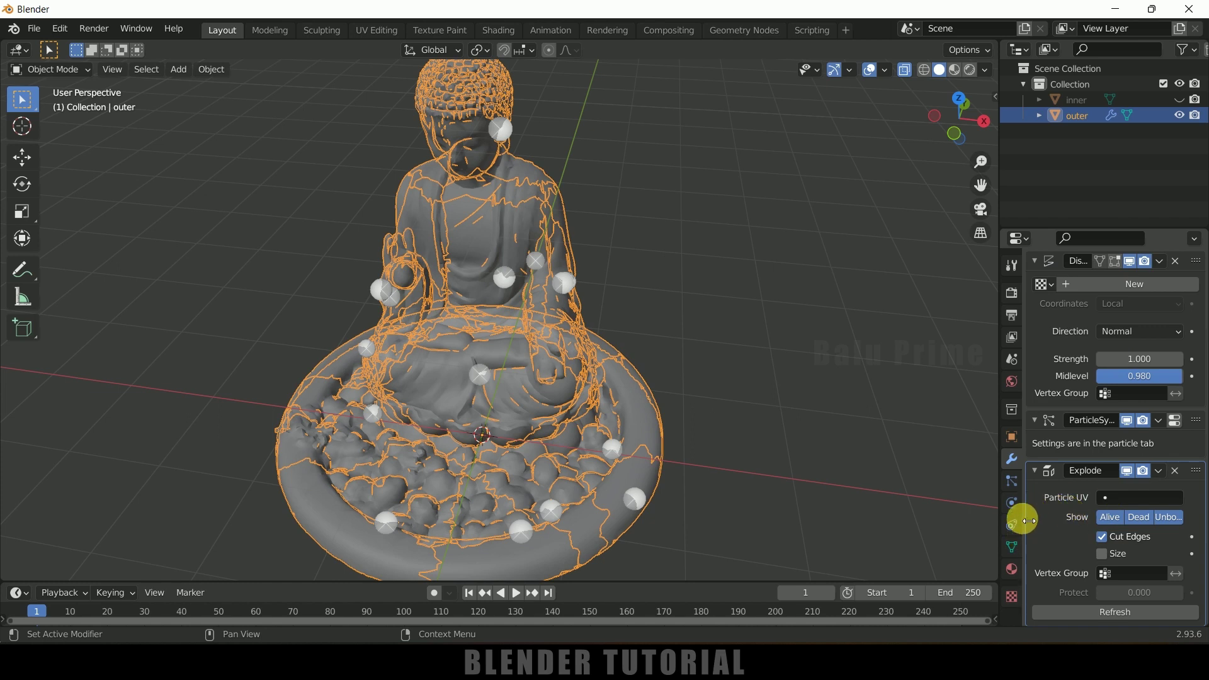
Add Cloth physics to the outer statue, preview its motion in playback, and return to the first frame.
{"action": "left_click", "coordinate": [1011, 503]}
{"action": "left_click", "coordinate": [1125, 332]}
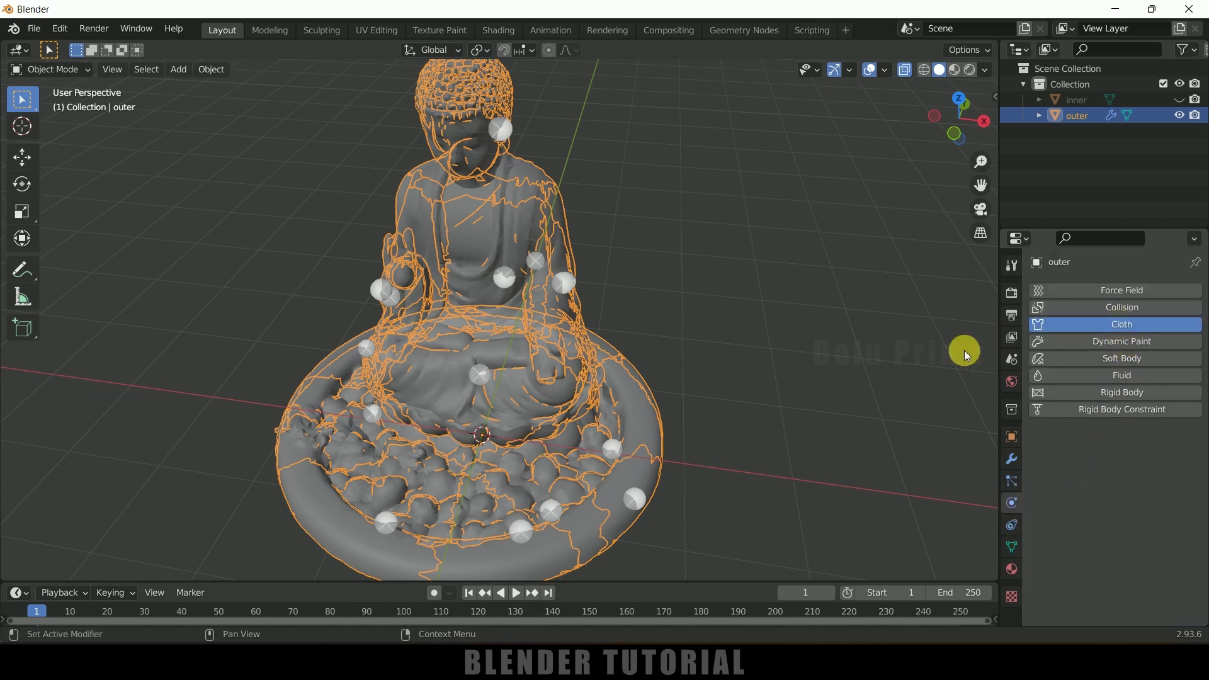
{"action": "scroll", "coordinate": [819, 410], "scroll_direction": "down", "scroll_amount": 2}
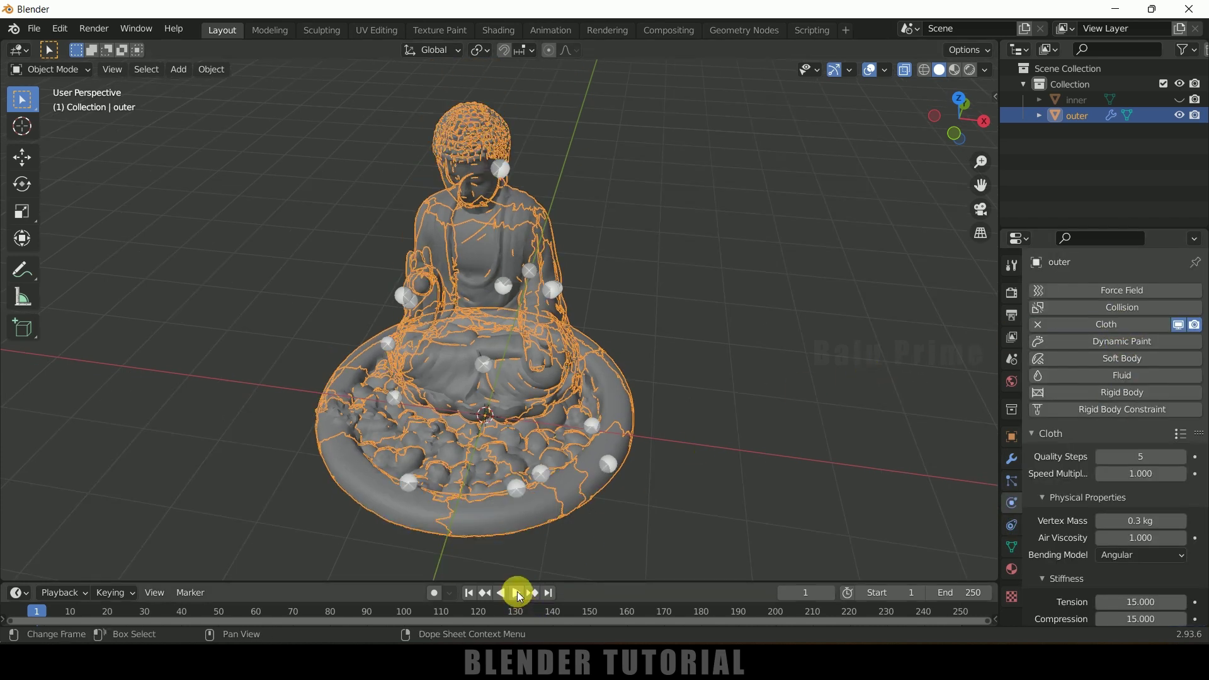
{"action": "left_click", "coordinate": [518, 593]}
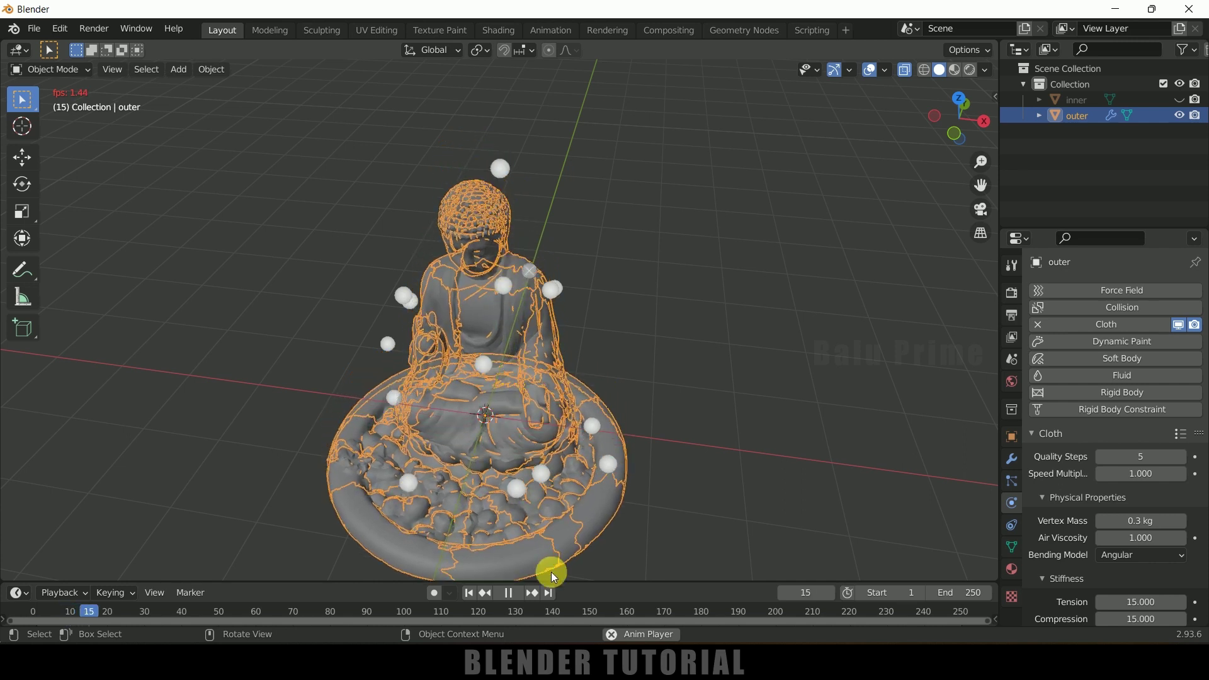
{"action": "left_click", "coordinate": [509, 592]}
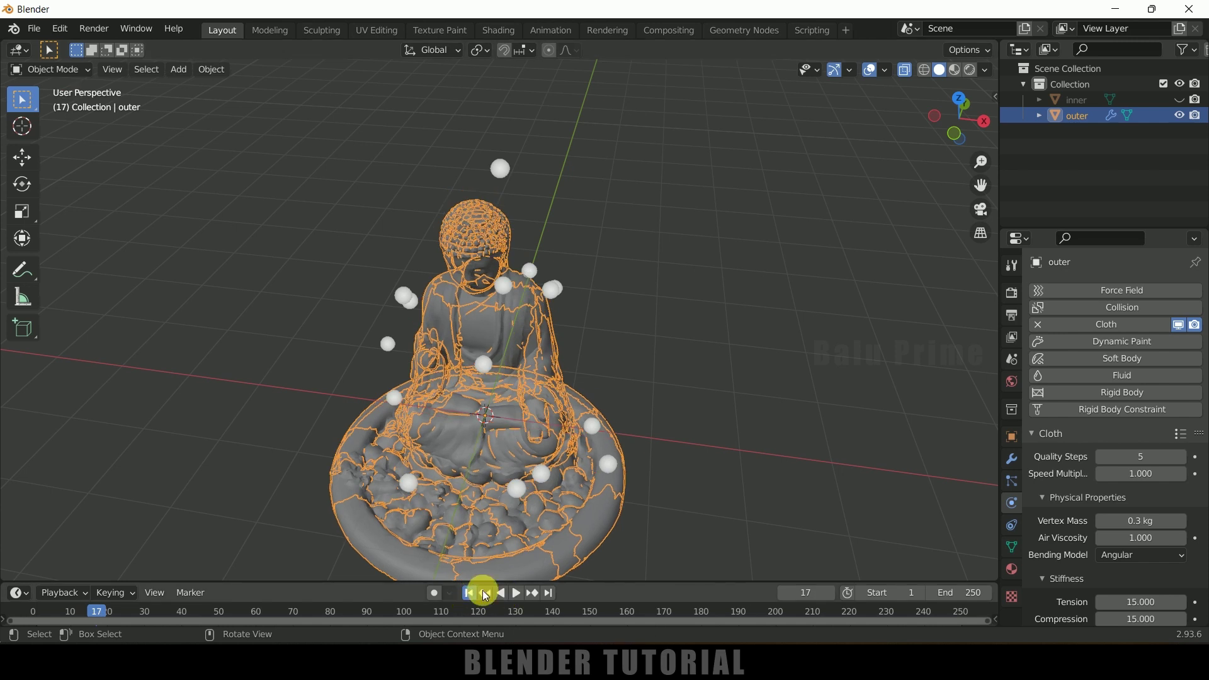
{"action": "left_click", "coordinate": [484, 593]}
Set the Gravity field weight of the outer statue's cloth simulation to 0.
{"action": "scroll", "coordinate": [1061, 565], "scroll_direction": "down", "scroll_amount": 15}
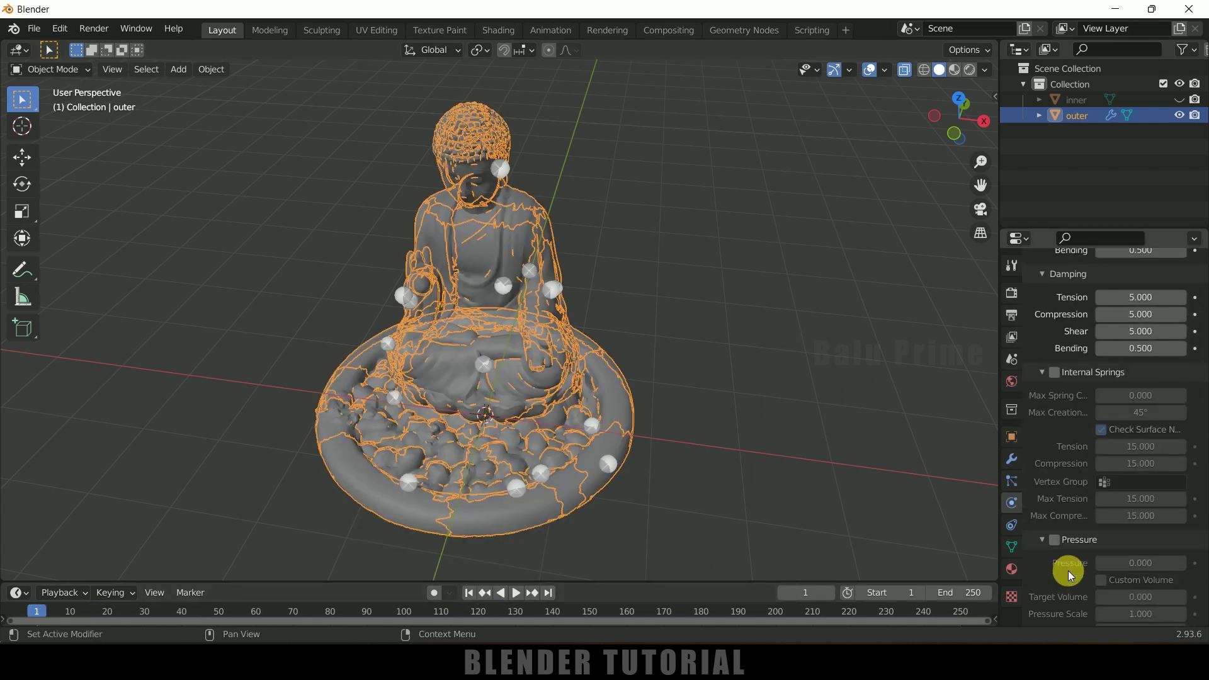
{"action": "scroll", "coordinate": [1068, 571], "scroll_direction": "down", "scroll_amount": 5}
{"action": "left_click", "coordinate": [1042, 618]}
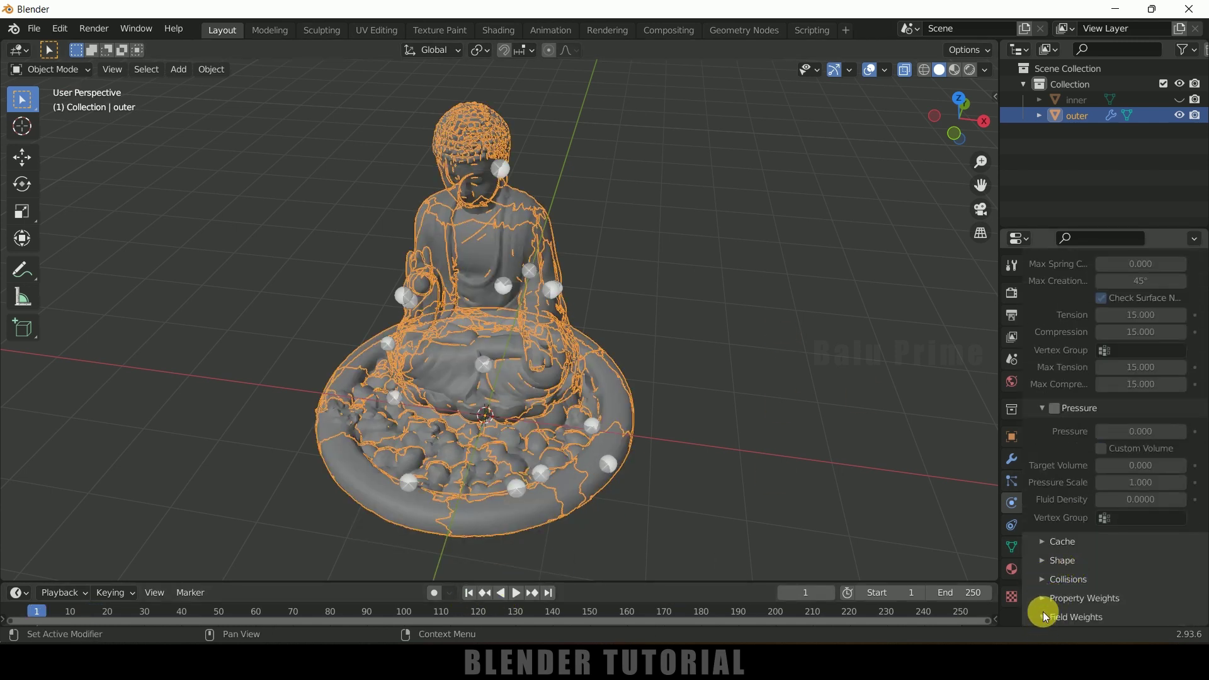
{"action": "scroll", "coordinate": [1046, 592], "scroll_direction": "down", "scroll_amount": 8}
{"action": "left_click", "coordinate": [1147, 441]}
{"action": "type", "text": "0"}
{"action": "key", "text": "Return"}
Add a Wind force field at the statue and scale it up beyond the width of the round base.
{"action": "middle_click_drag", "start_coordinate": [691, 368], "coordinate": [700, 365]}
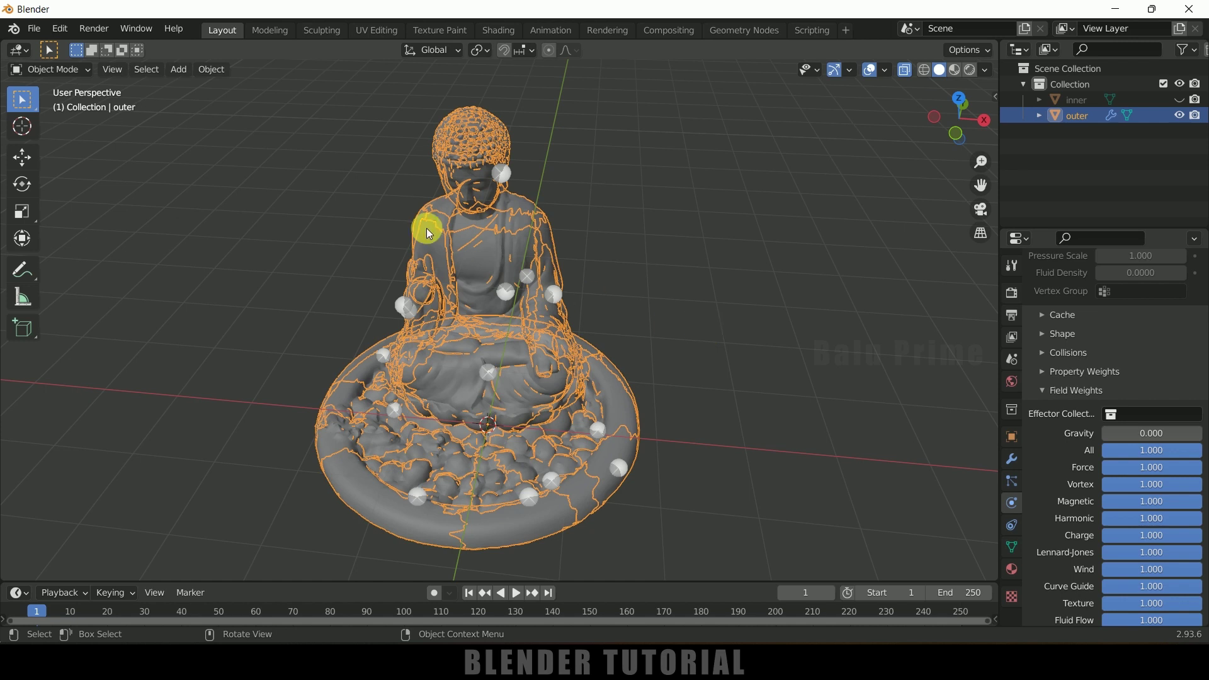
{"action": "left_click", "coordinate": [177, 72]}
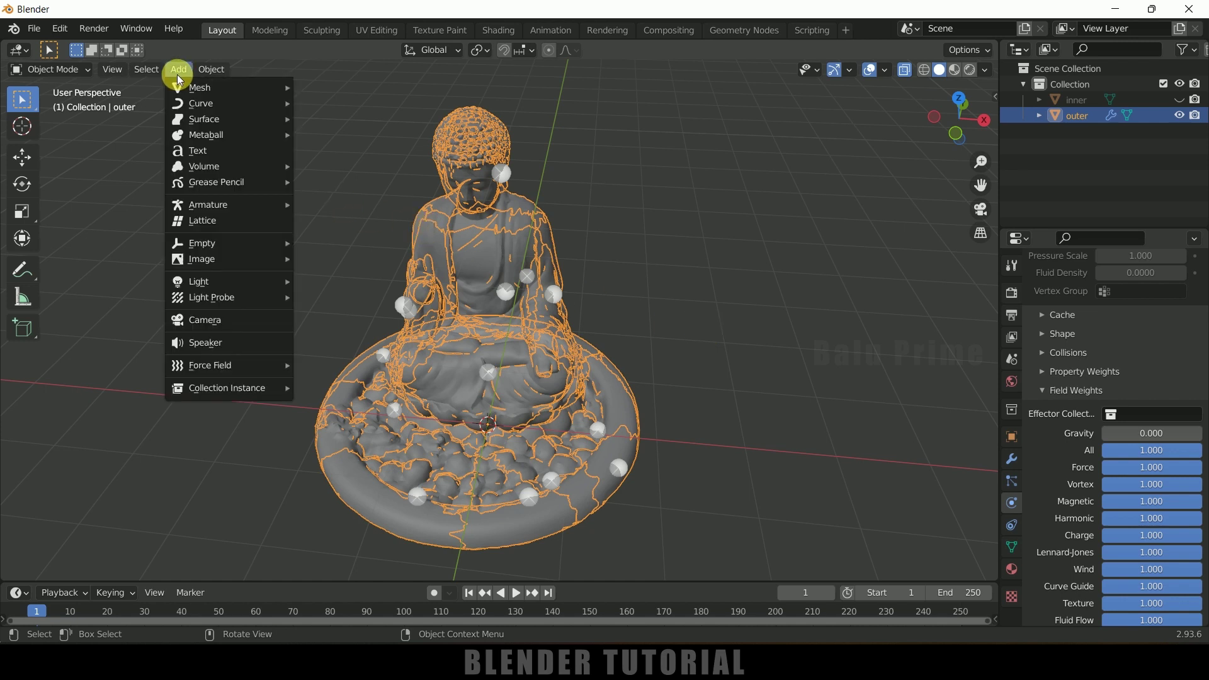
{"action": "mouse_move", "coordinate": [224, 366]}
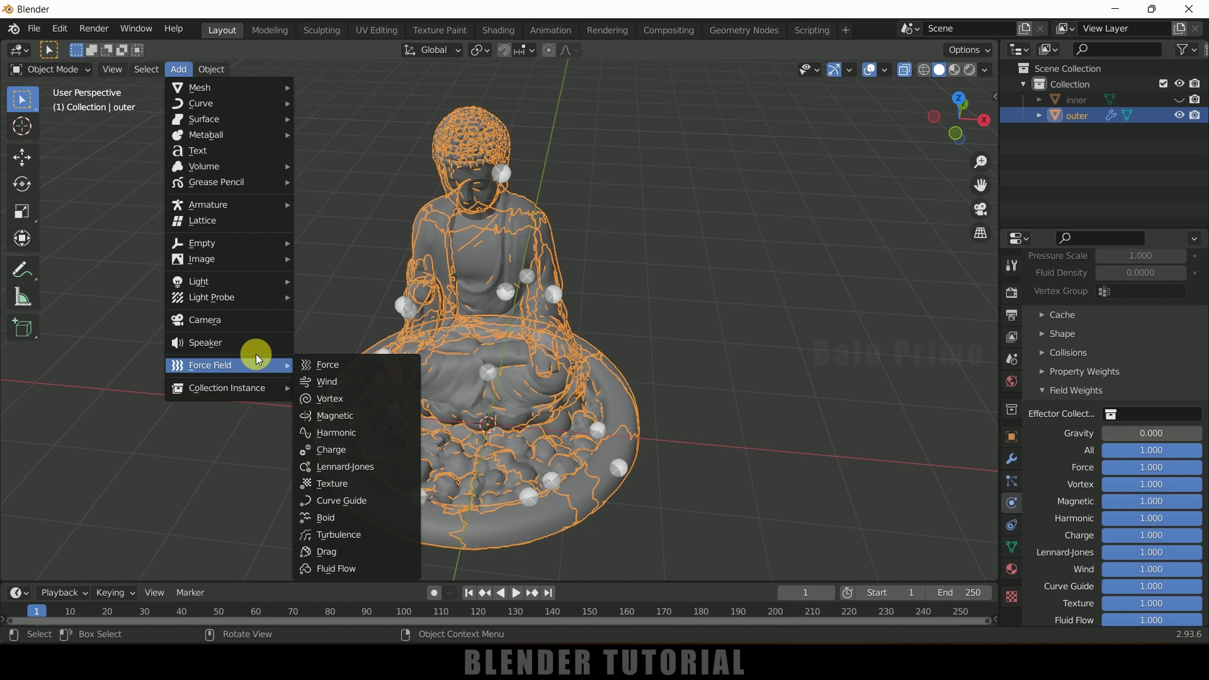
{"action": "left_click", "coordinate": [332, 382]}
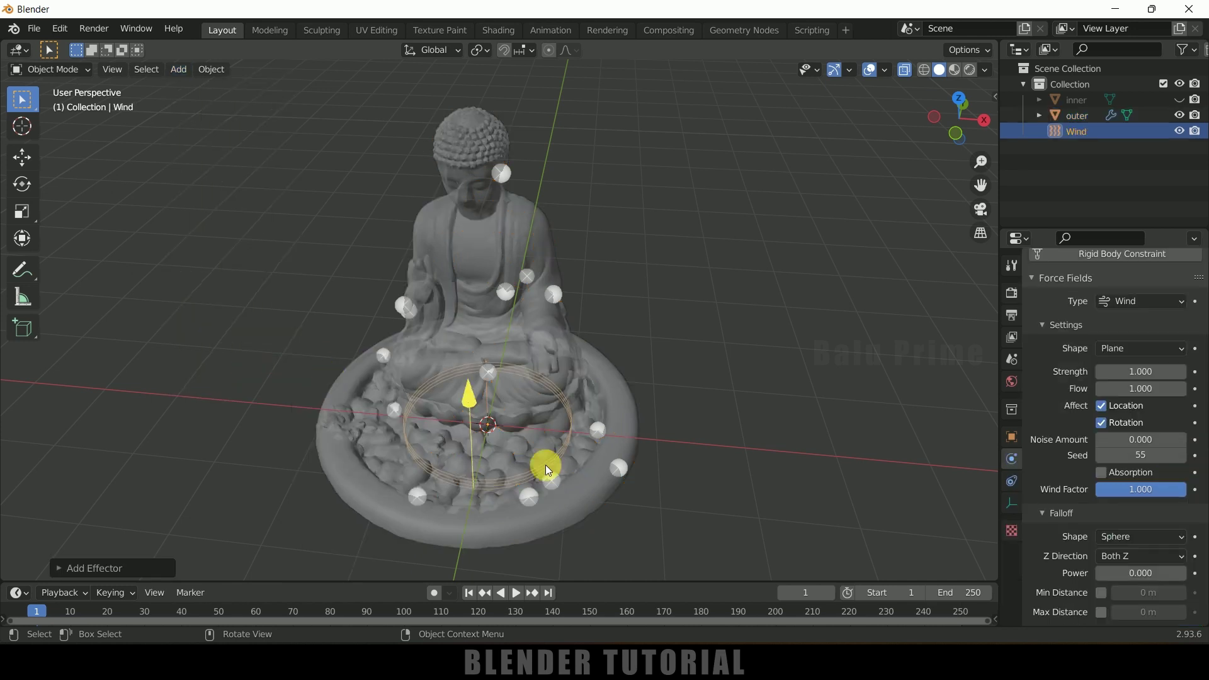
{"action": "key", "text": "s"}
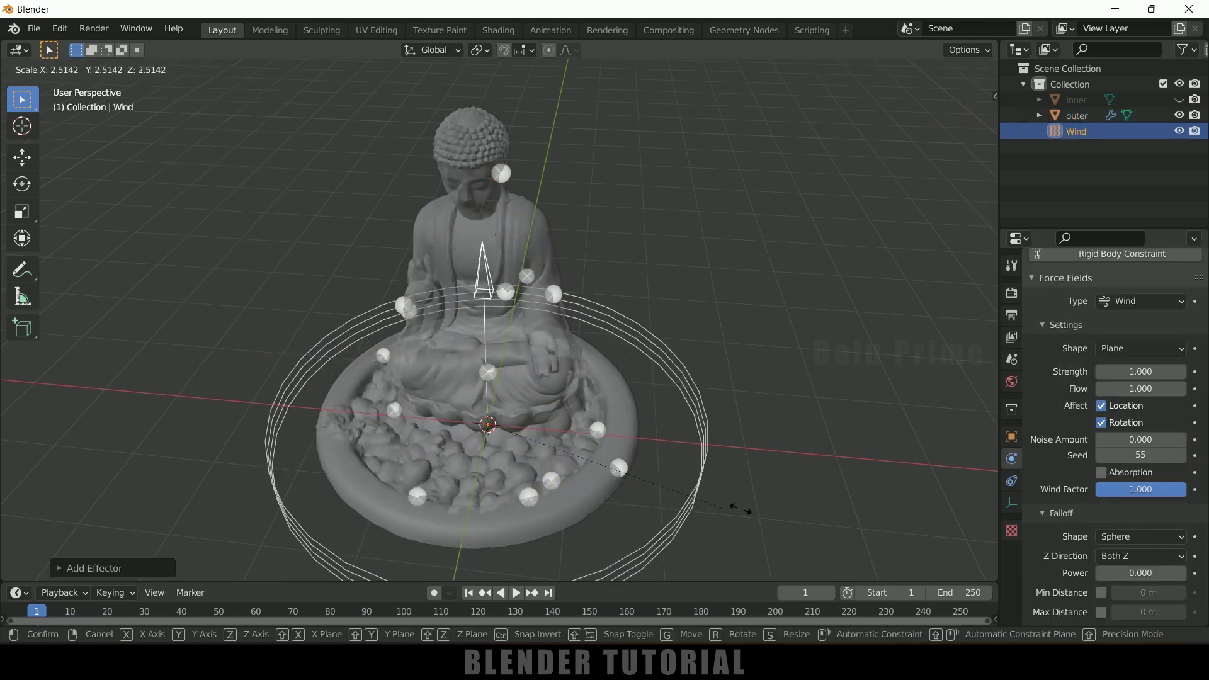
{"action": "left_click", "coordinate": [237, 327]}
Move the wind field along negative X until it is clear of the statue, and rotate it to blow towards the statue.
{"action": "left_click", "coordinate": [25, 187]}
{"action": "left_click", "coordinate": [23, 156]}
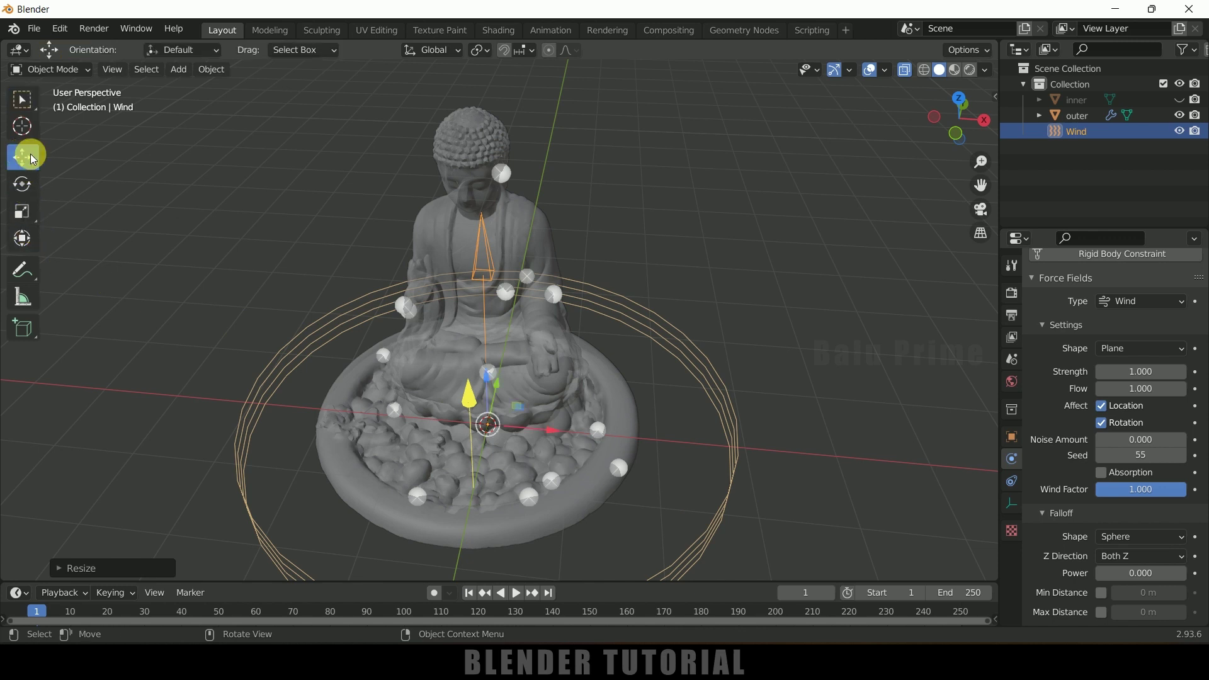
{"action": "scroll", "coordinate": [686, 444], "scroll_direction": "down", "scroll_amount": 3}
{"action": "left_click_drag", "start_coordinate": [529, 402], "coordinate": [265, 381]}
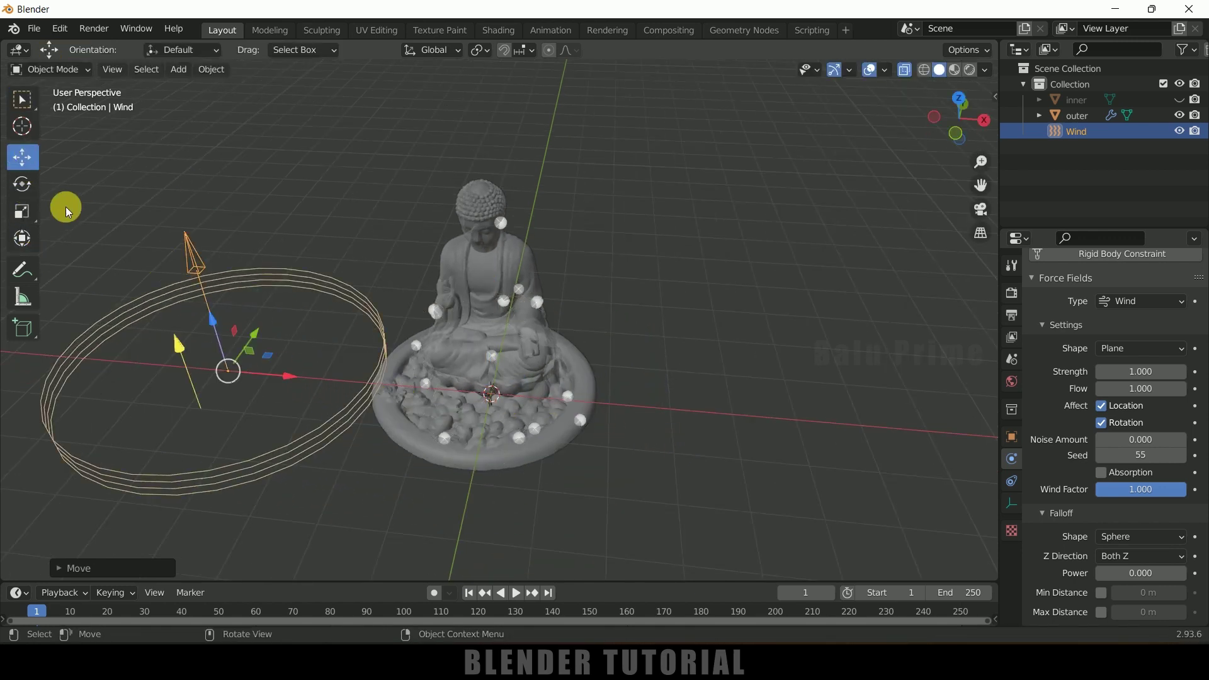
{"action": "left_click", "coordinate": [25, 187]}
{"action": "left_click_drag", "start_coordinate": [247, 334], "coordinate": [306, 402]}
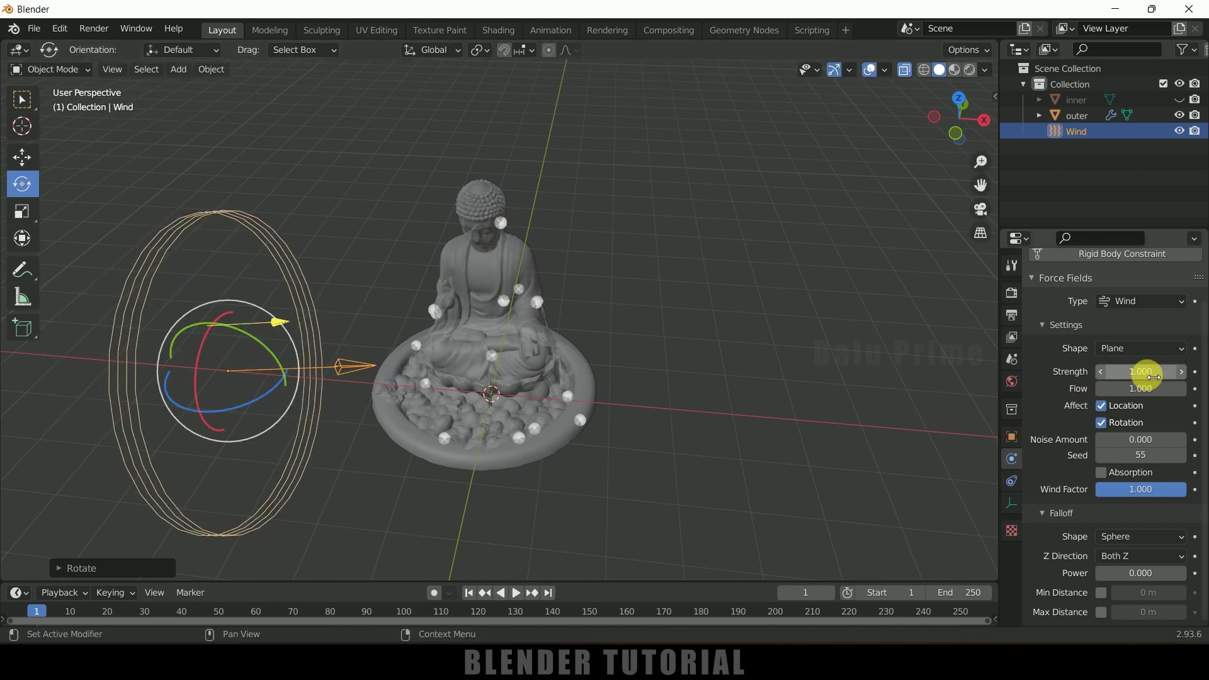
Set the wind field's strength to 250.
{"action": "left_click", "coordinate": [1135, 373]}
{"action": "type", "text": "1.0"}
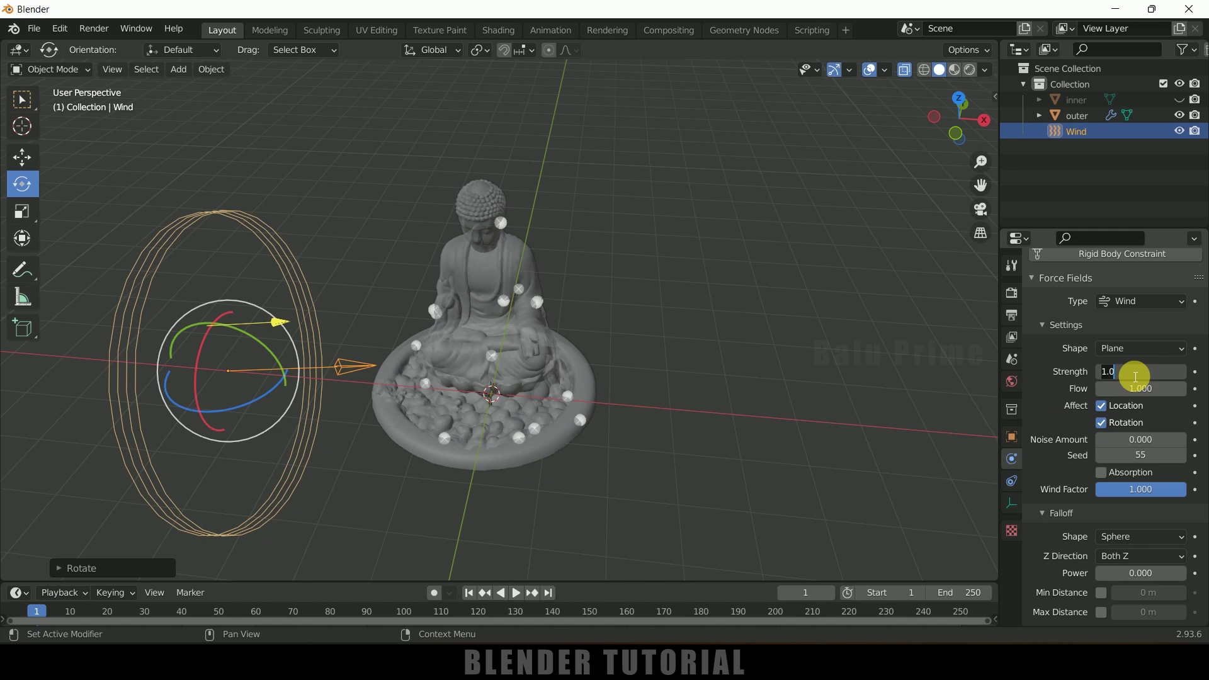
{"action": "key", "text": "Return"}
Preview the wind's effect on the outer statue in playback, and return to the first frame.
{"action": "middle_click_drag", "start_coordinate": [659, 353], "coordinate": [677, 334]}
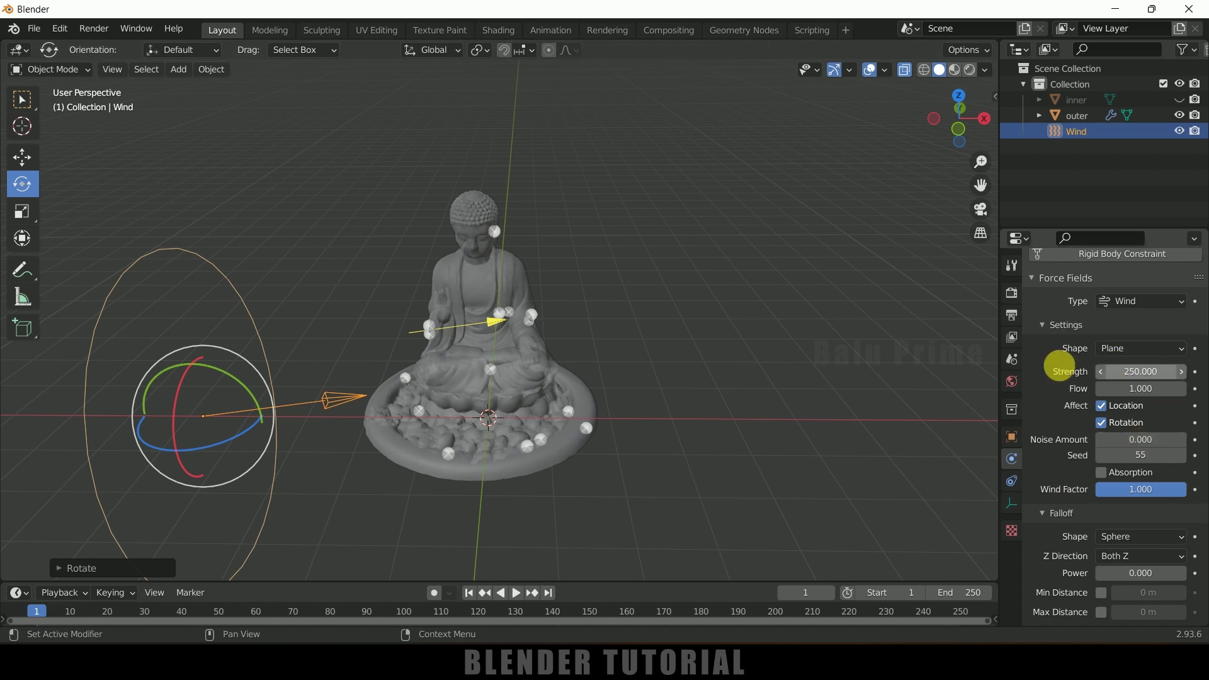
{"action": "left_click", "coordinate": [517, 593]}
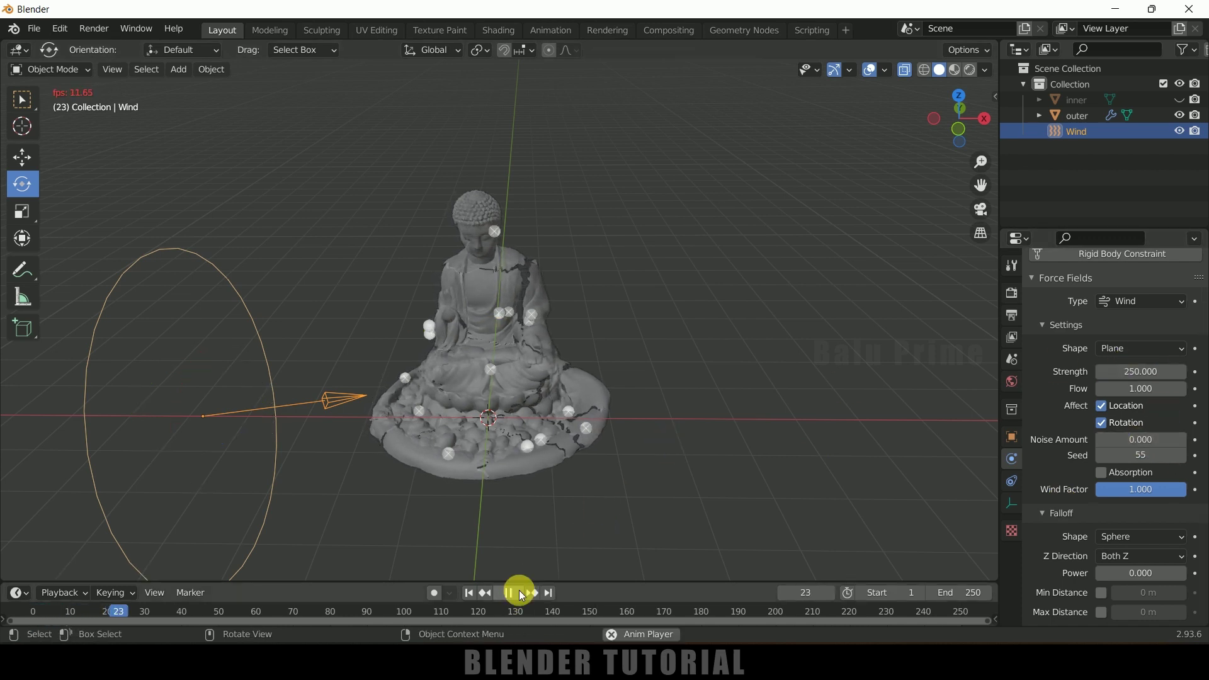
{"action": "left_click", "coordinate": [519, 594]}
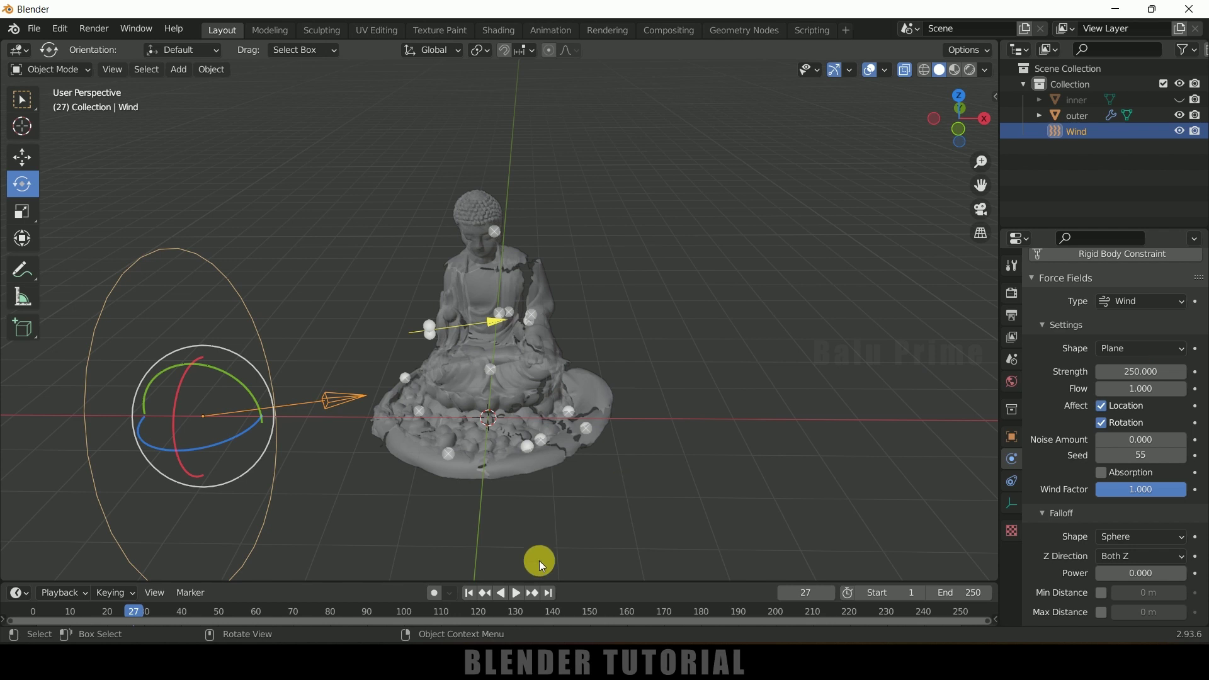
{"action": "left_click", "coordinate": [468, 593]}
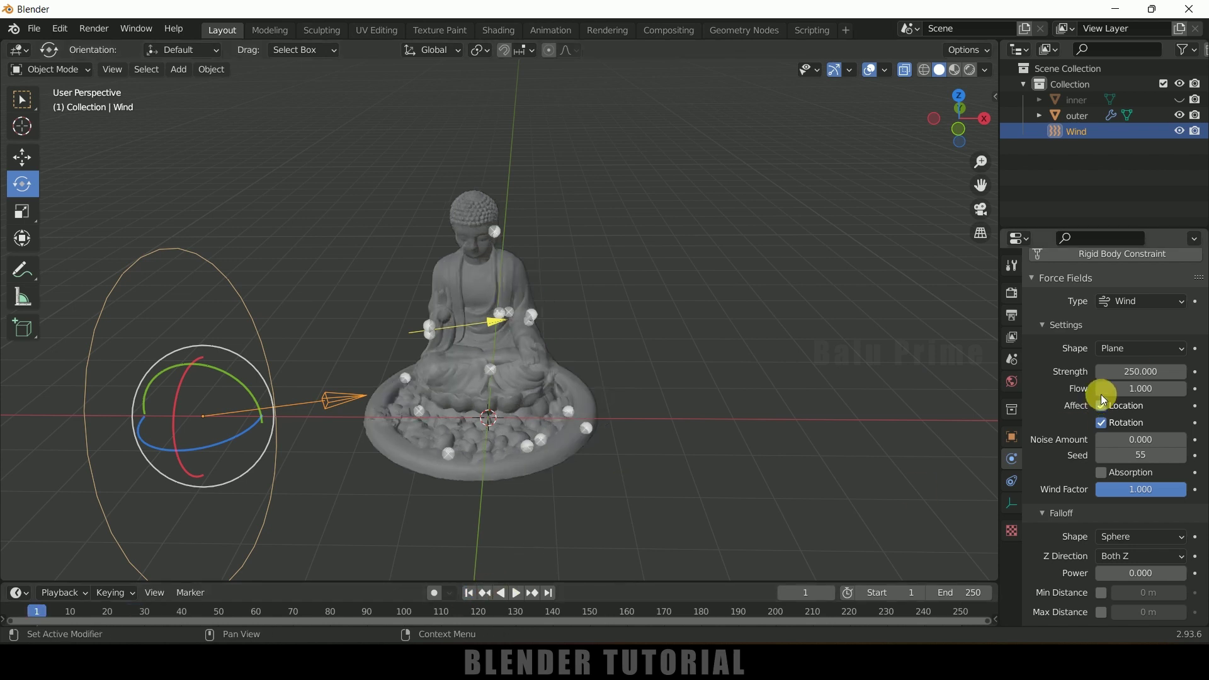
Set the wind field's strength to 300.
{"action": "left_click", "coordinate": [1137, 376]}
{"action": "type", "text": "300"}
{"action": "key", "text": "Return"}
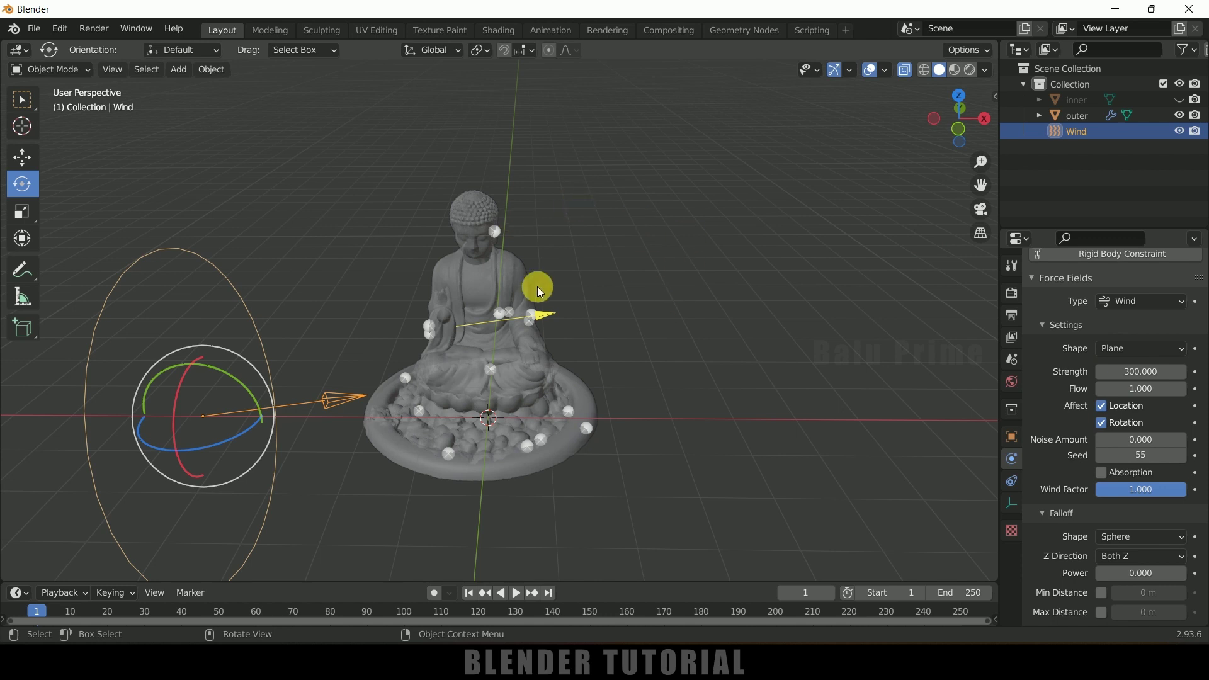
Add a Turbulence force field at the statue's base and scale it up until it extends well beyond the statue.
{"action": "left_click", "coordinate": [184, 70]}
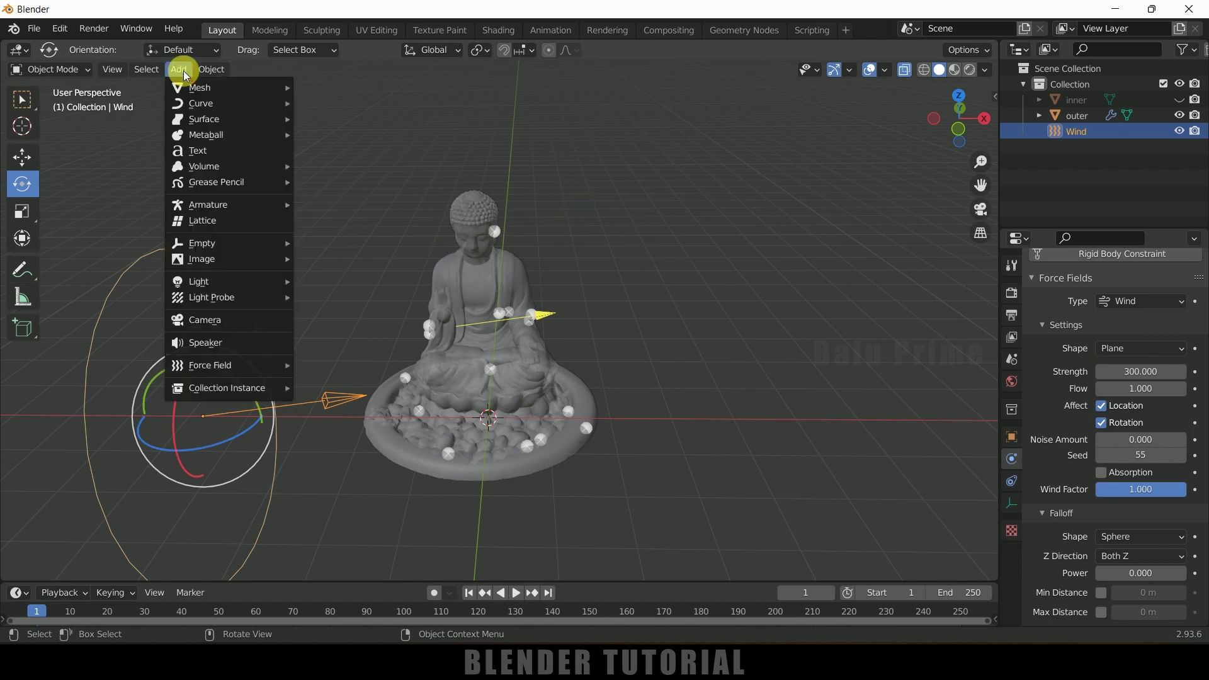
{"action": "mouse_move", "coordinate": [223, 360]}
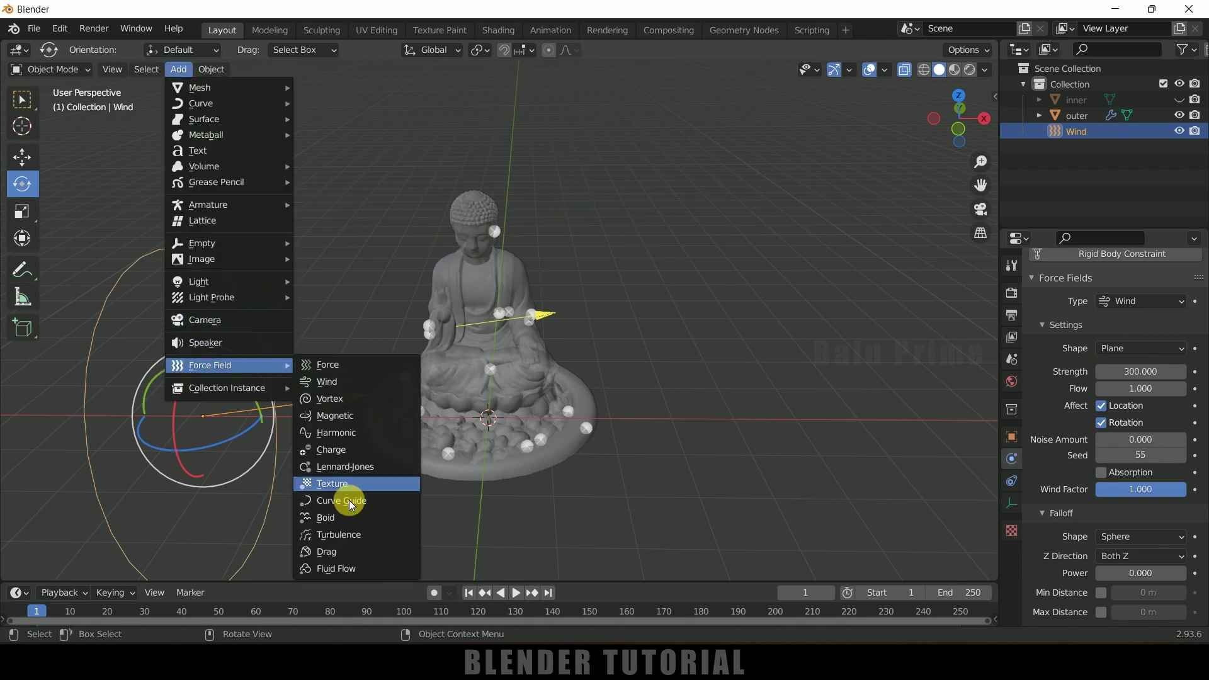
{"action": "left_click", "coordinate": [343, 535]}
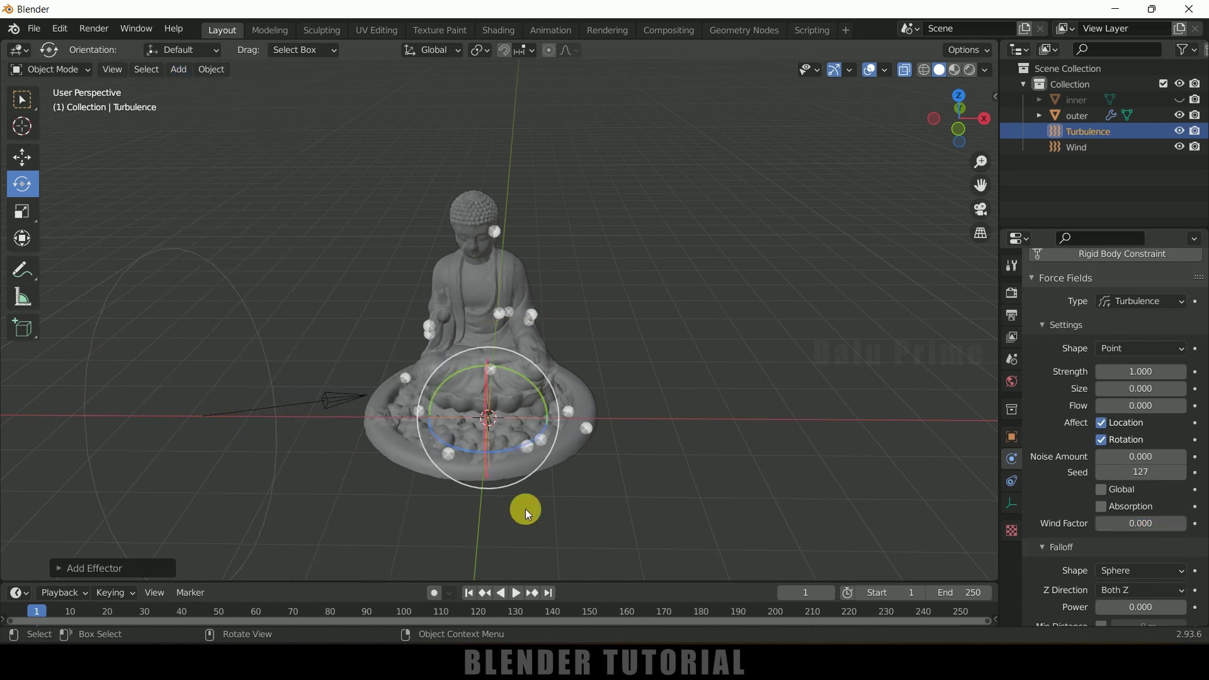
{"action": "key", "text": "s"}
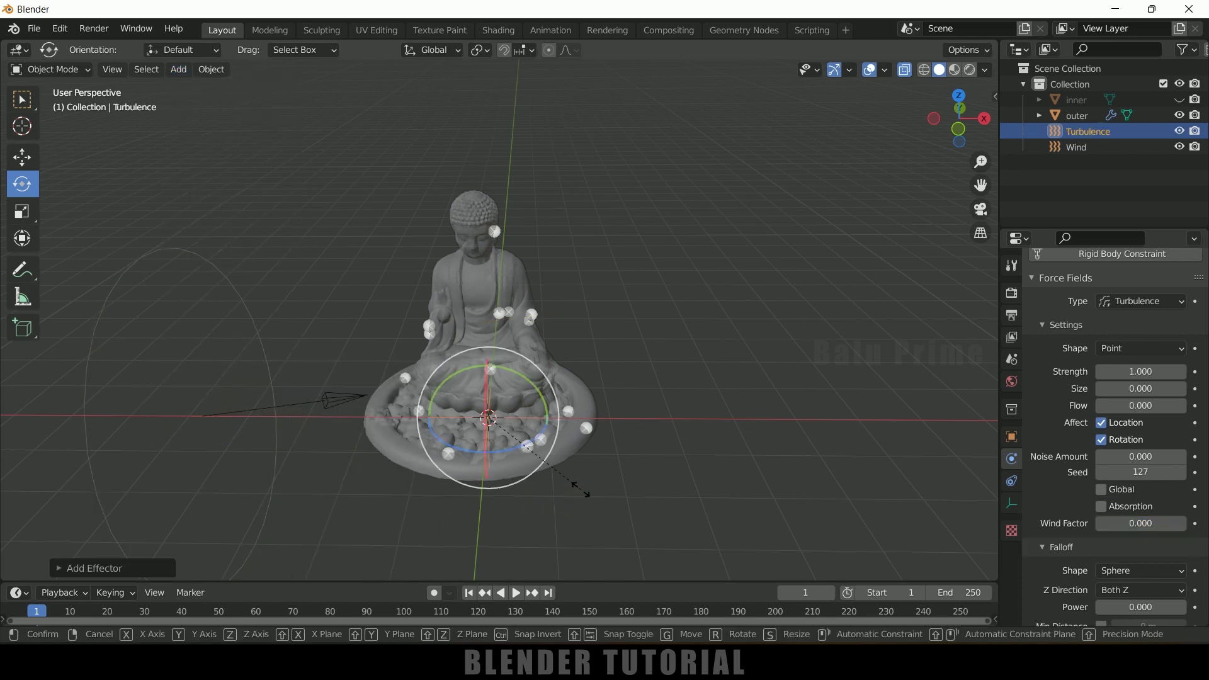
{"action": "left_click", "coordinate": [63, 513]}
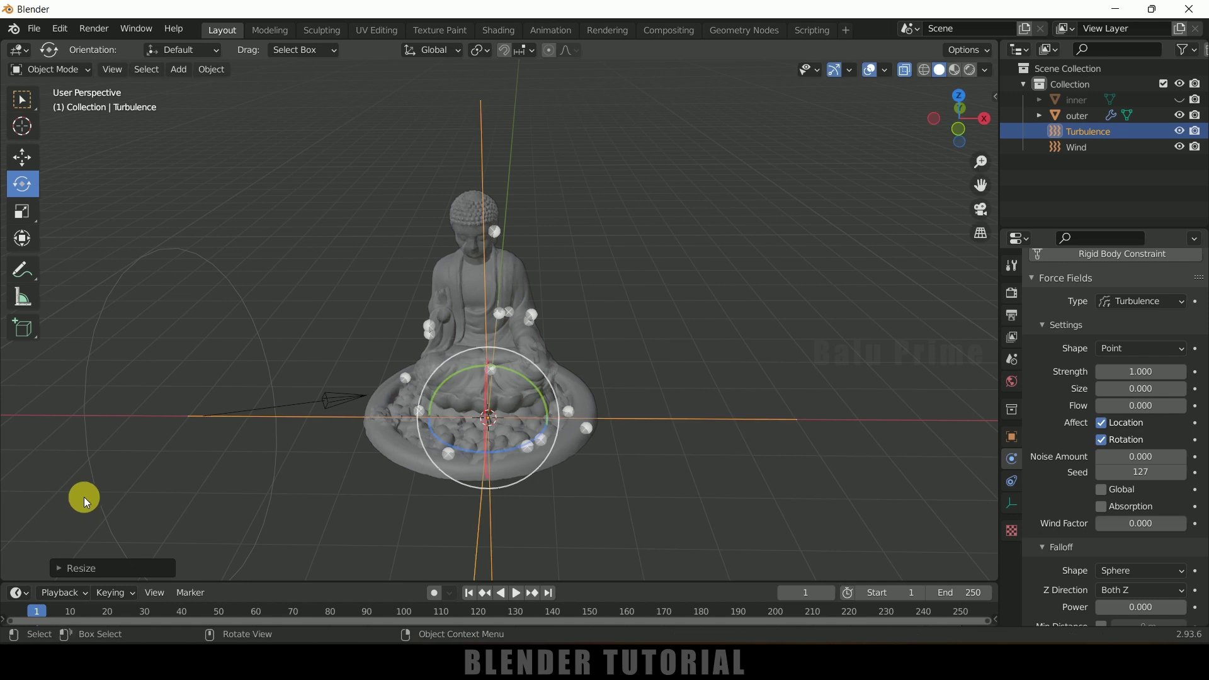
Set the turbulence field's strength to 300.
{"action": "left_click", "coordinate": [1160, 375]}
{"action": "type", "text": "1.0"}
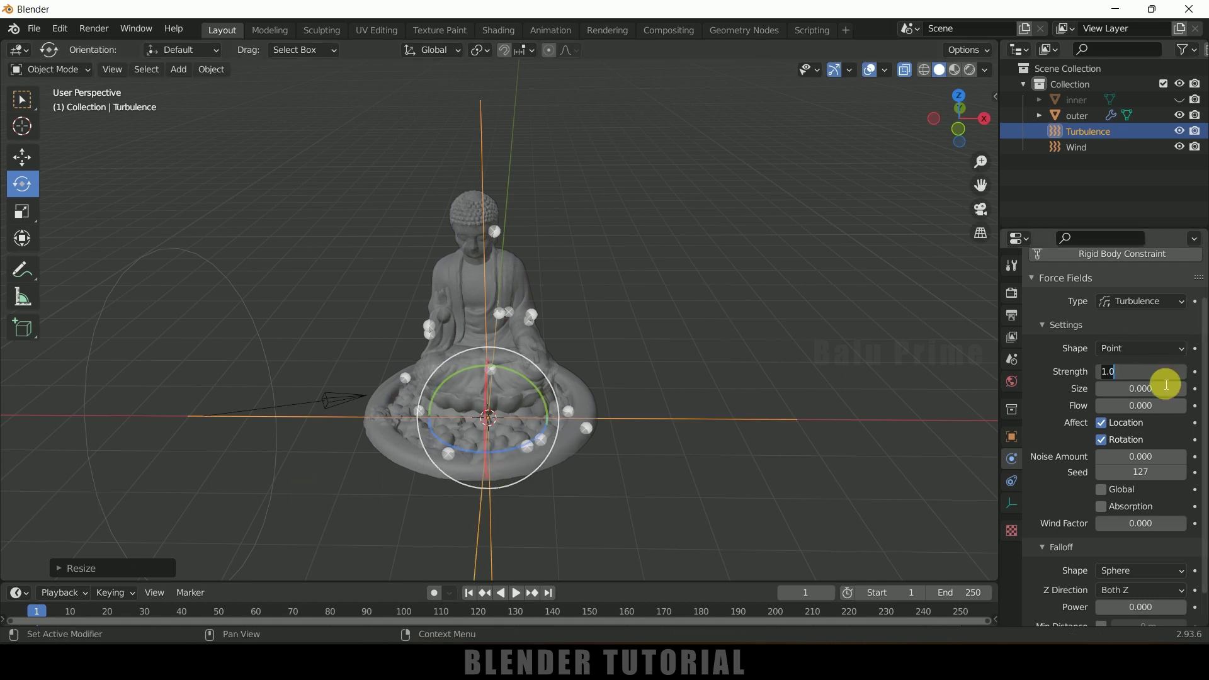
{"action": "key", "text": "Return"}
{"action": "scroll", "coordinate": [547, 418], "scroll_direction": "up", "scroll_amount": 2}
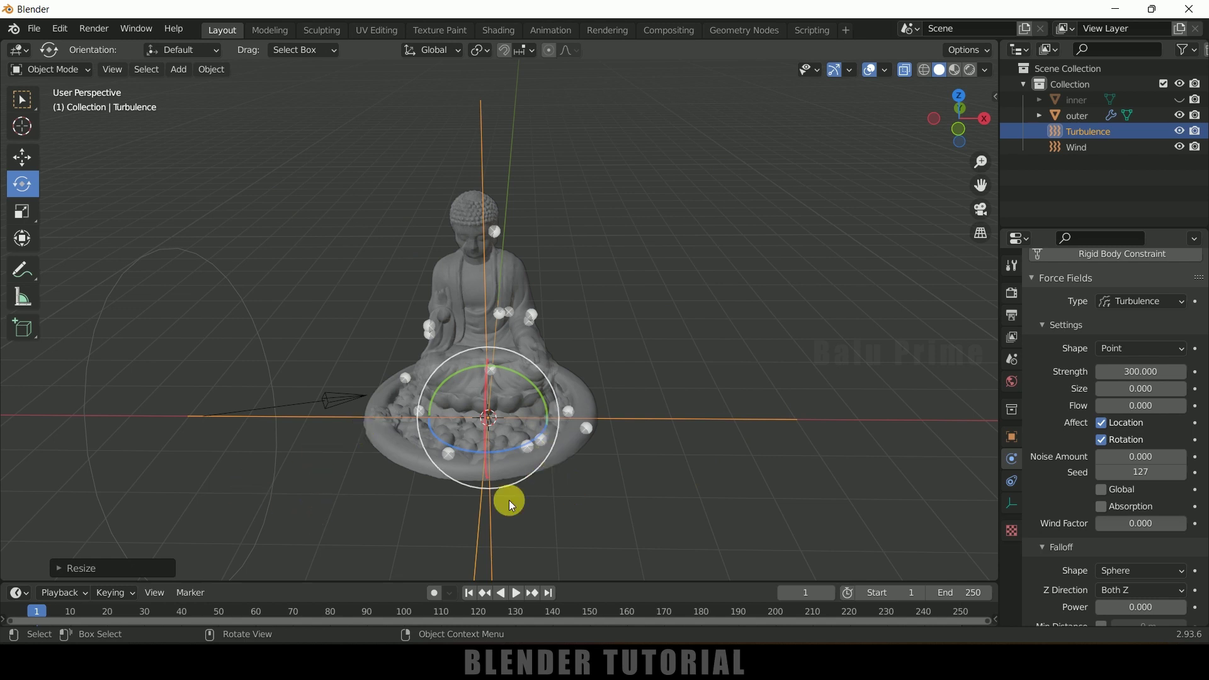
{"action": "scroll", "coordinate": [770, 388], "scroll_direction": "down", "scroll_amount": 2, "text": "shift"}
{"action": "scroll", "coordinate": [746, 353], "scroll_direction": "down", "scroll_amount": 2}
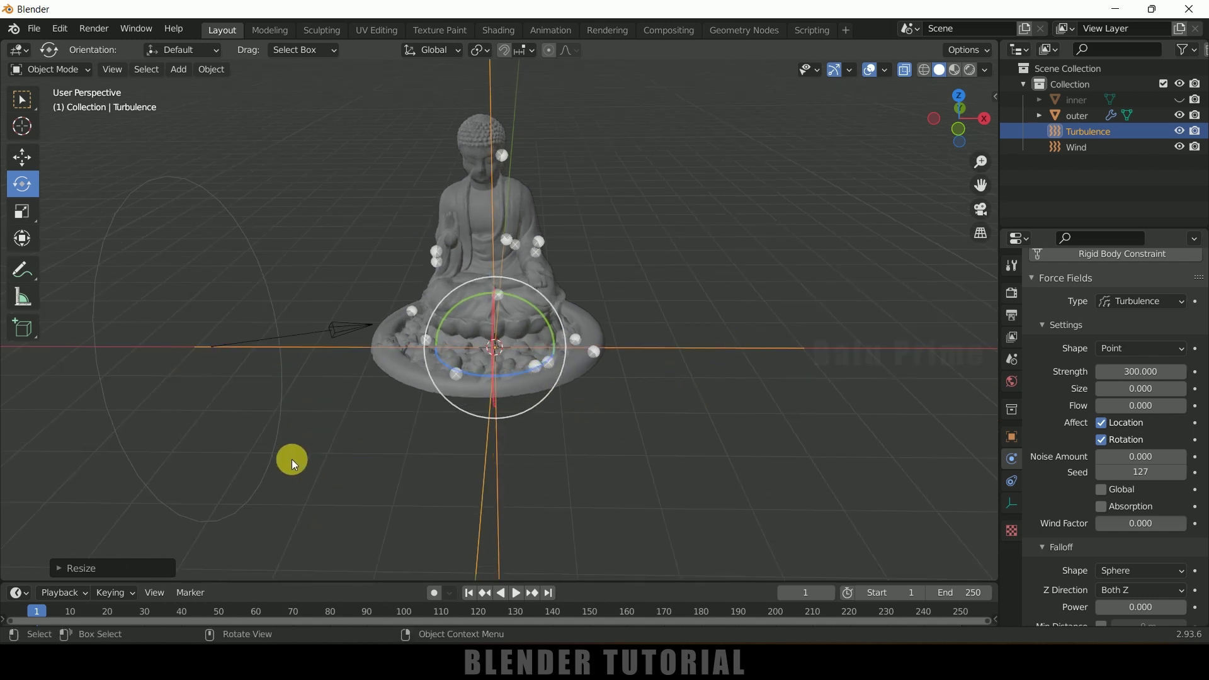
Go to frame 30 and set the wind field's strength to 1.
{"action": "left_click", "coordinate": [273, 454]}
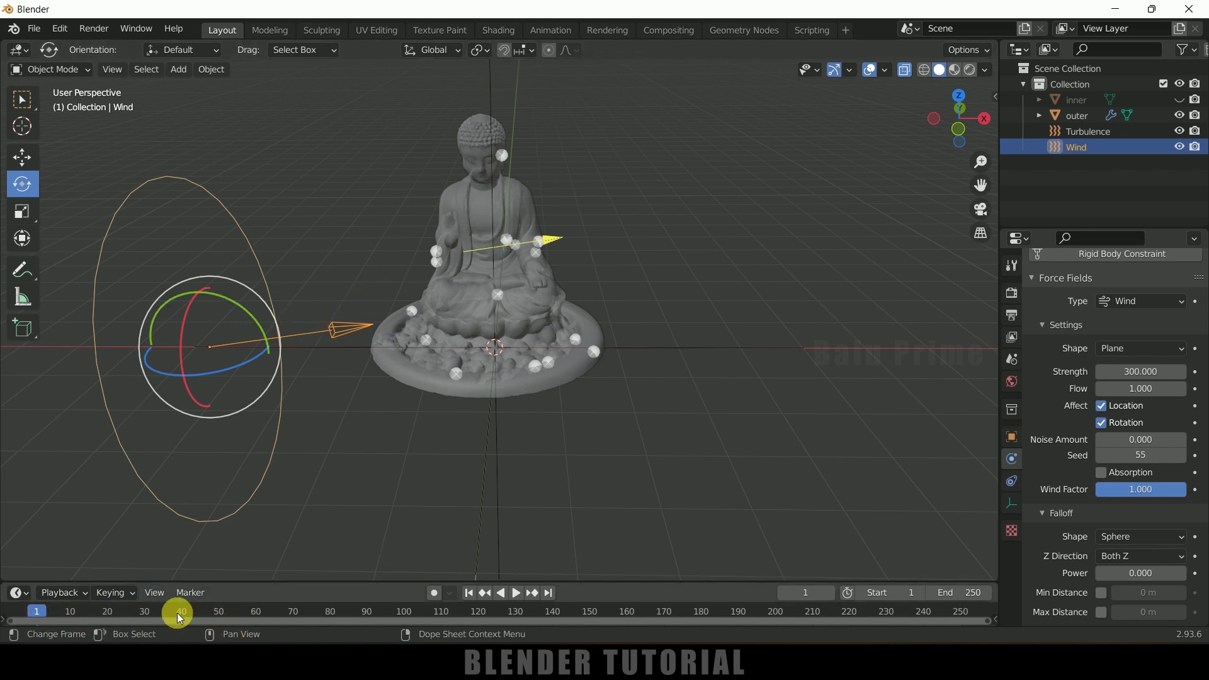
{"action": "left_click", "coordinate": [146, 612]}
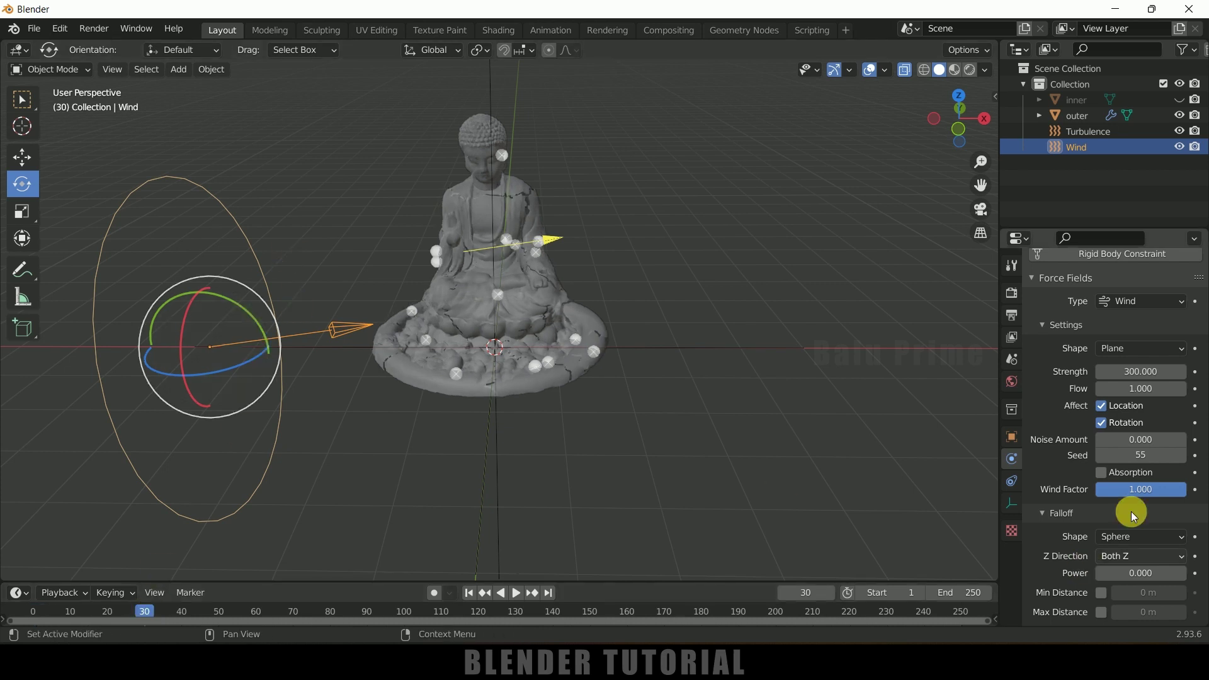
{"action": "left_click", "coordinate": [1153, 372]}
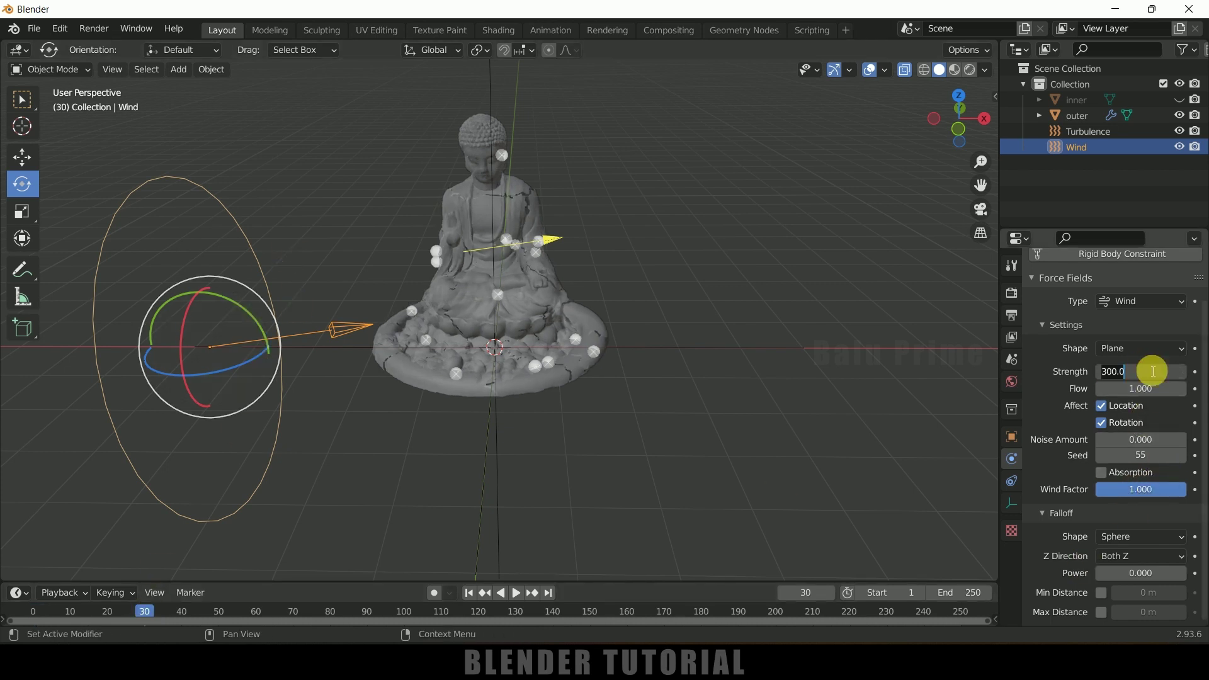
{"action": "key", "text": "BackSpace"}
{"action": "key", "text": "BackSpace"}
{"action": "key", "text": "BackSpace"}
{"action": "key", "text": "BackSpace"}
{"action": "key", "text": "BackSpace"}
{"action": "type", "text": "1"}
{"action": "key", "text": "Return"}
Set the turbulence field's strength to 1 at frame 30.
{"action": "left_click", "coordinate": [507, 97]}
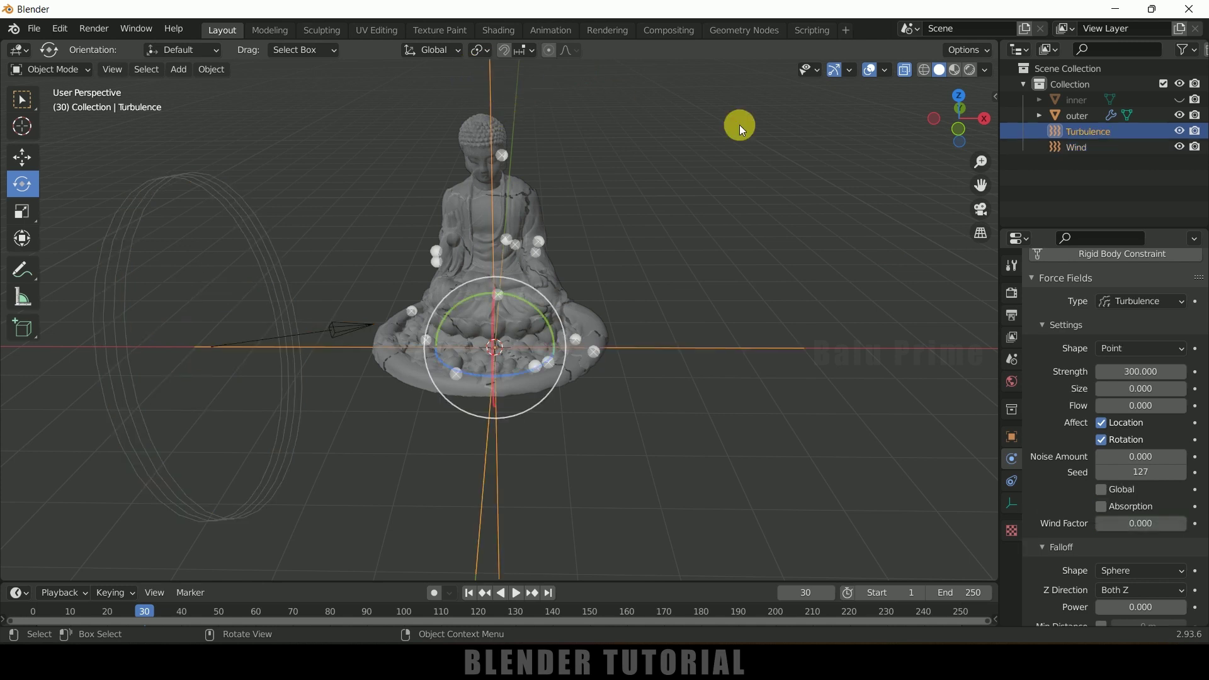
{"action": "left_click", "coordinate": [1148, 374]}
{"action": "key", "text": "Escape"}
{"action": "key", "text": "ctrl+z"}
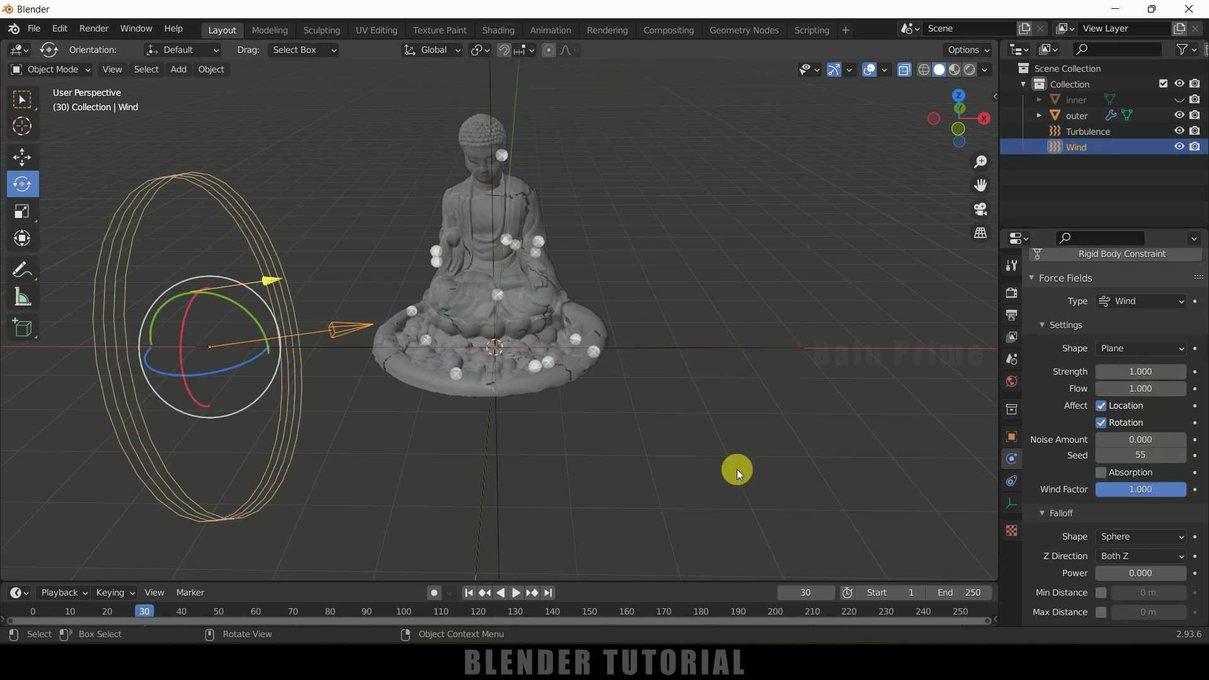
Keyframe the strength of both the wind and turbulence fields at frame 30.
{"action": "left_click", "coordinate": [1197, 374]}
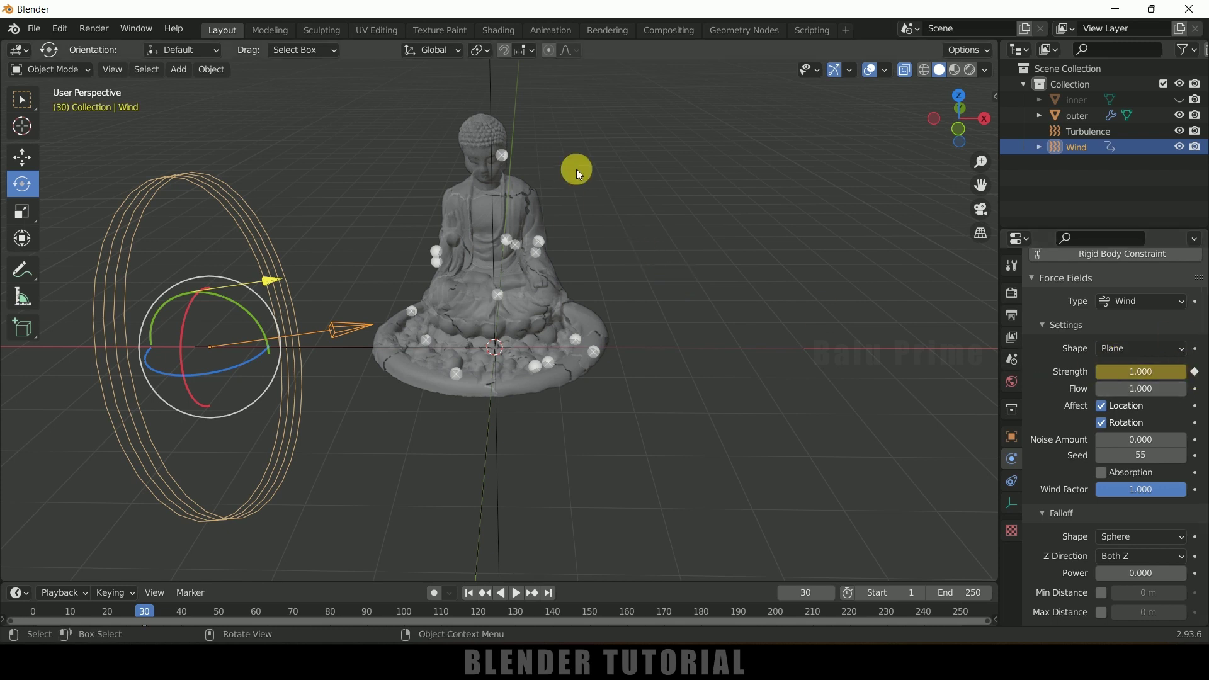
{"action": "left_click", "coordinate": [491, 78]}
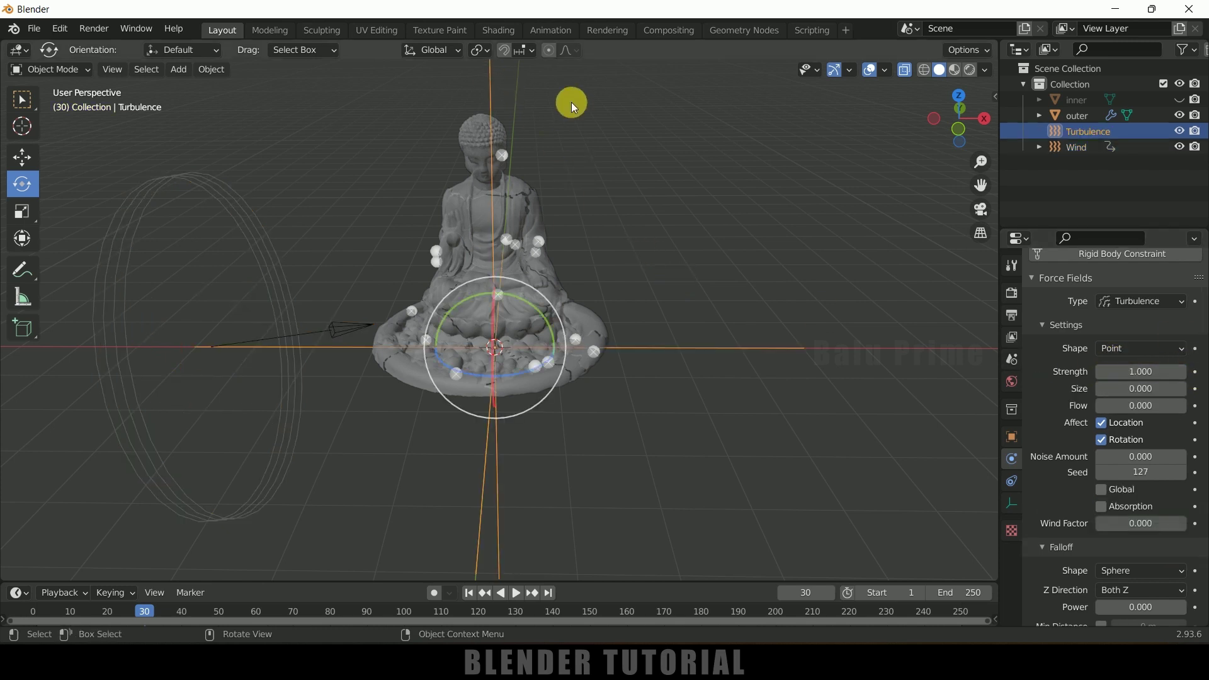
{"action": "left_click", "coordinate": [1197, 374]}
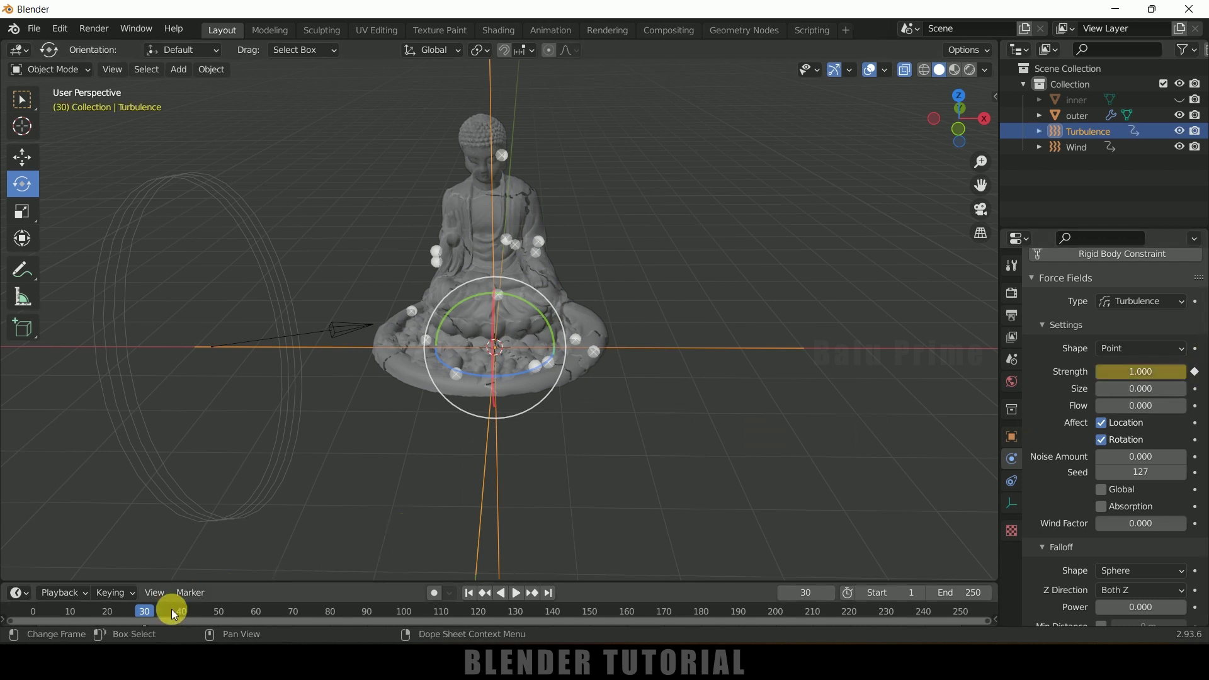
Advance to frame 32, set the wind field's strength to 300, and keyframe it.
{"action": "key", "text": "Right"}
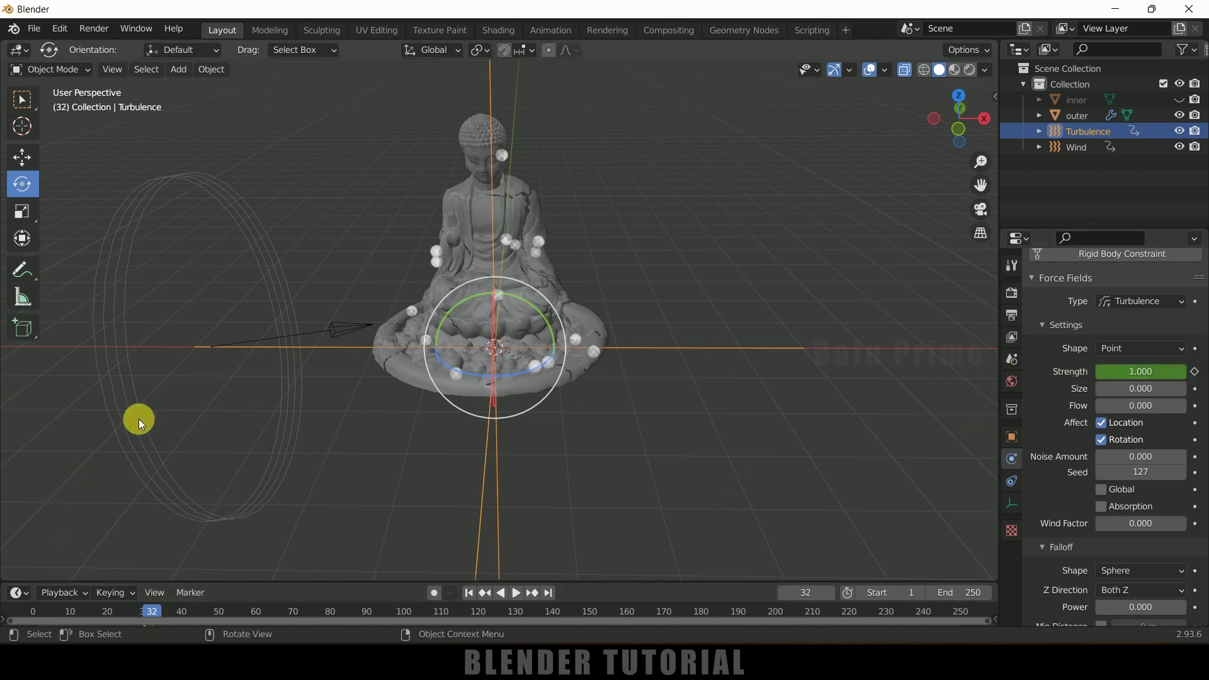
{"action": "left_click", "coordinate": [150, 348]}
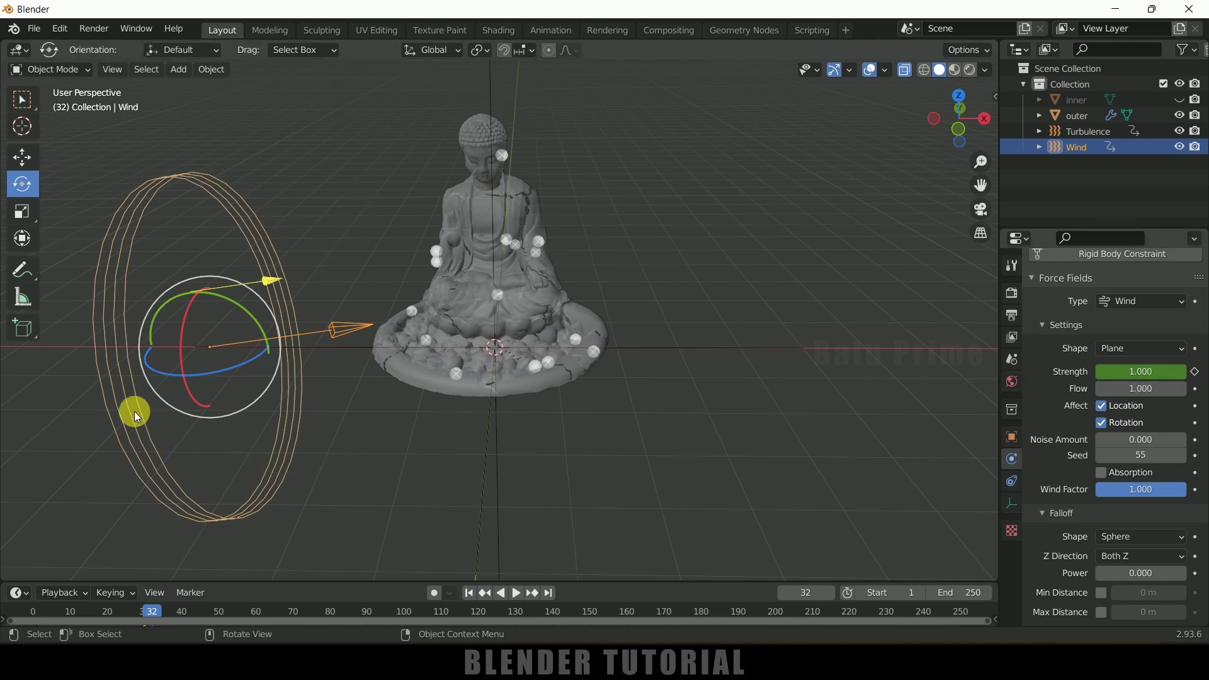
{"action": "left_click", "coordinate": [1139, 377]}
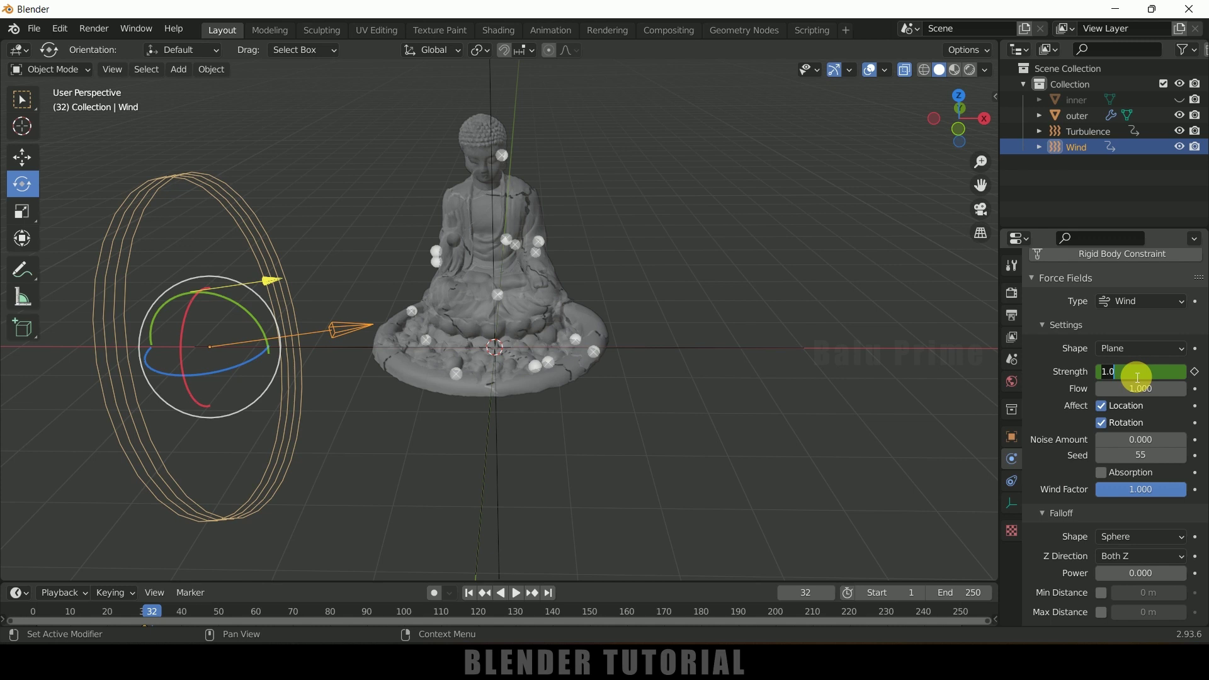
{"action": "type", "text": "300"}
{"action": "key", "text": "Return"}
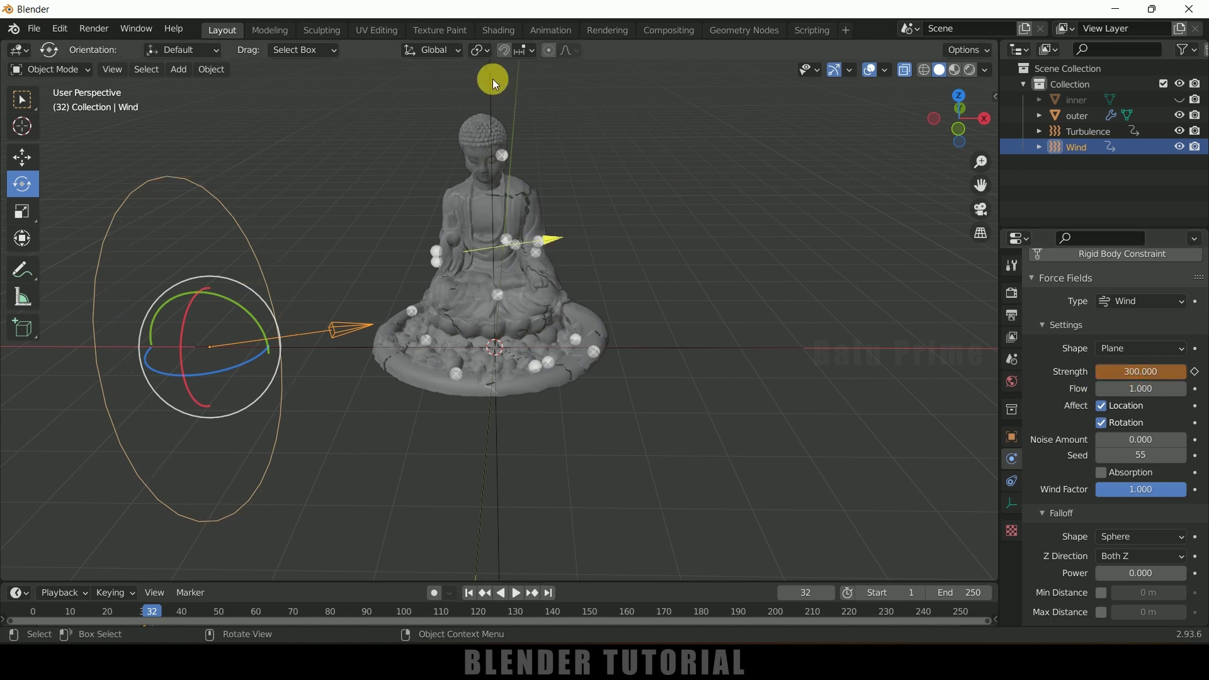
{"action": "left_click", "coordinate": [1195, 373]}
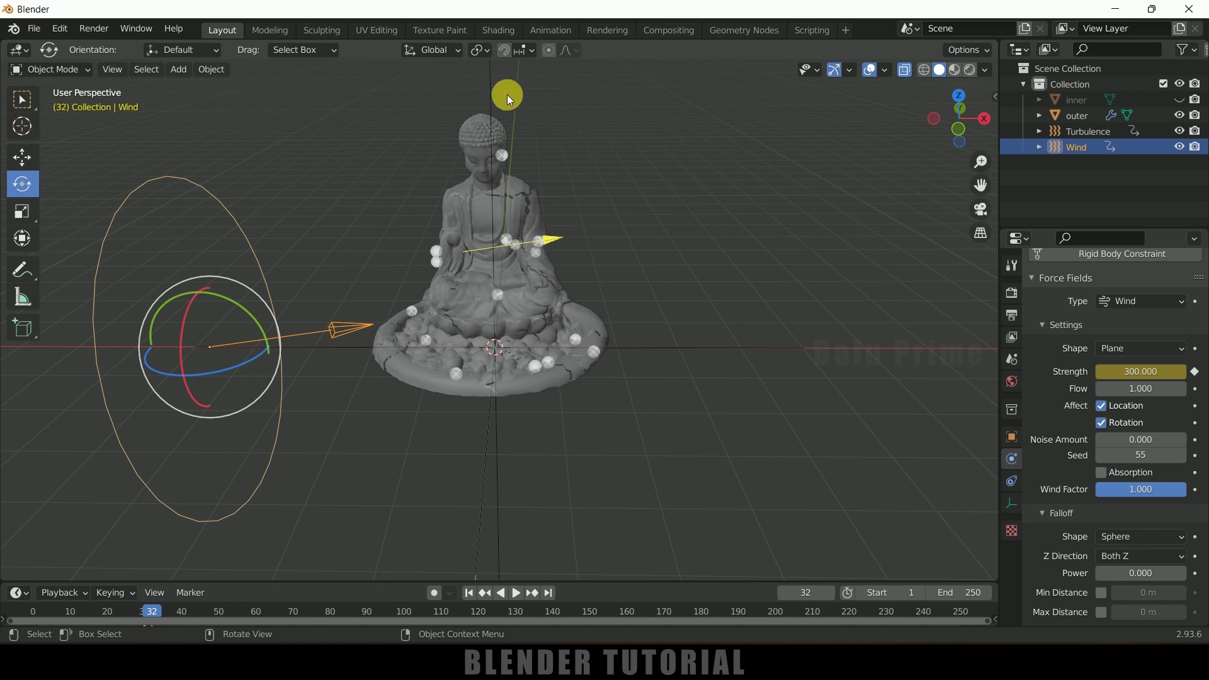
Set the turbulence field's strength to 300 at frame 32 and keyframe it.
{"action": "left_click", "coordinate": [494, 82]}
{"action": "left_click", "coordinate": [1141, 372]}
{"action": "key", "text": "Return"}
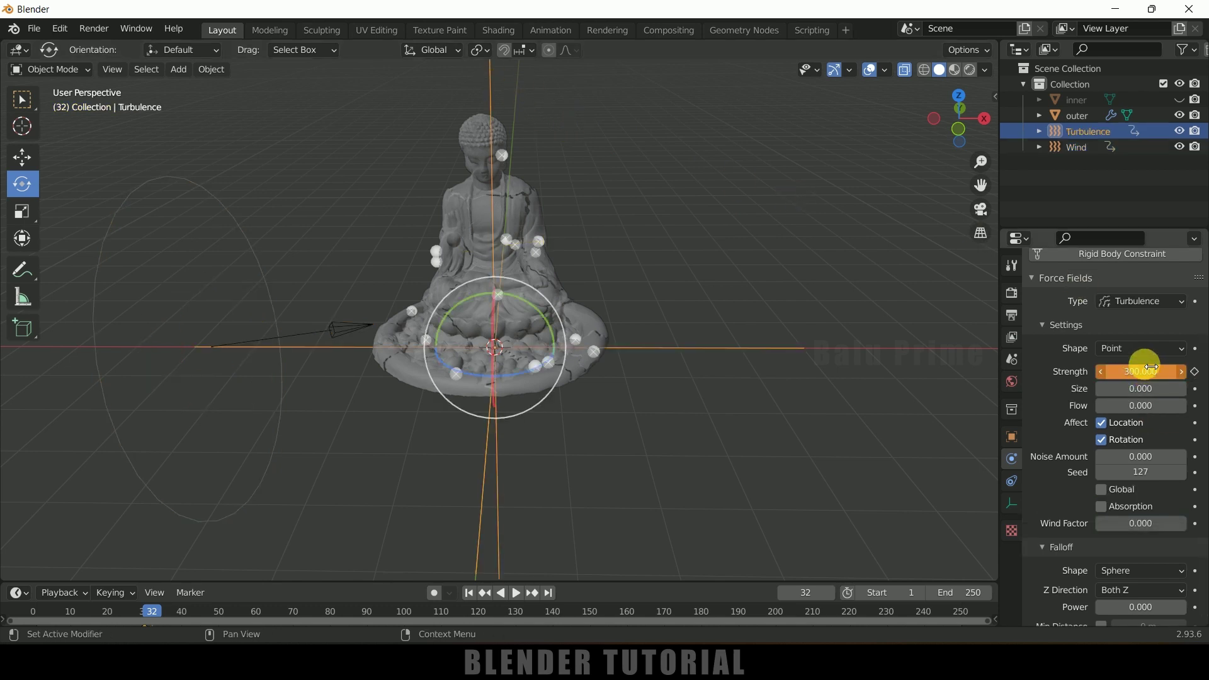
{"action": "left_click", "coordinate": [1196, 372]}
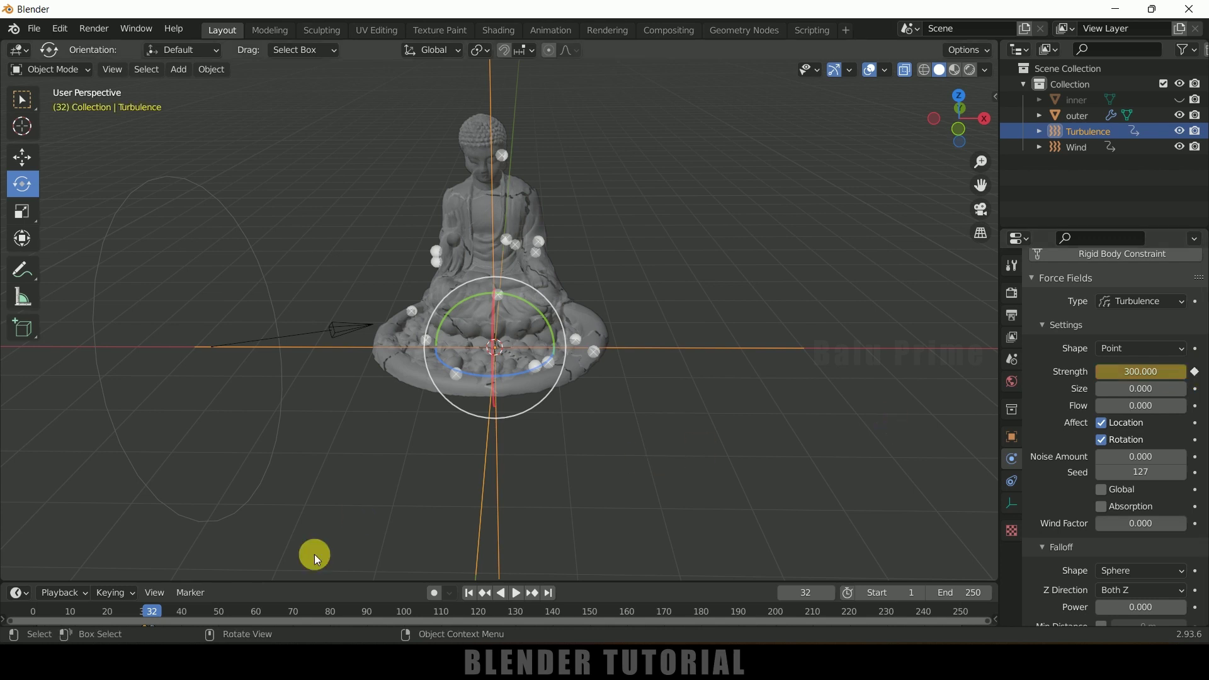
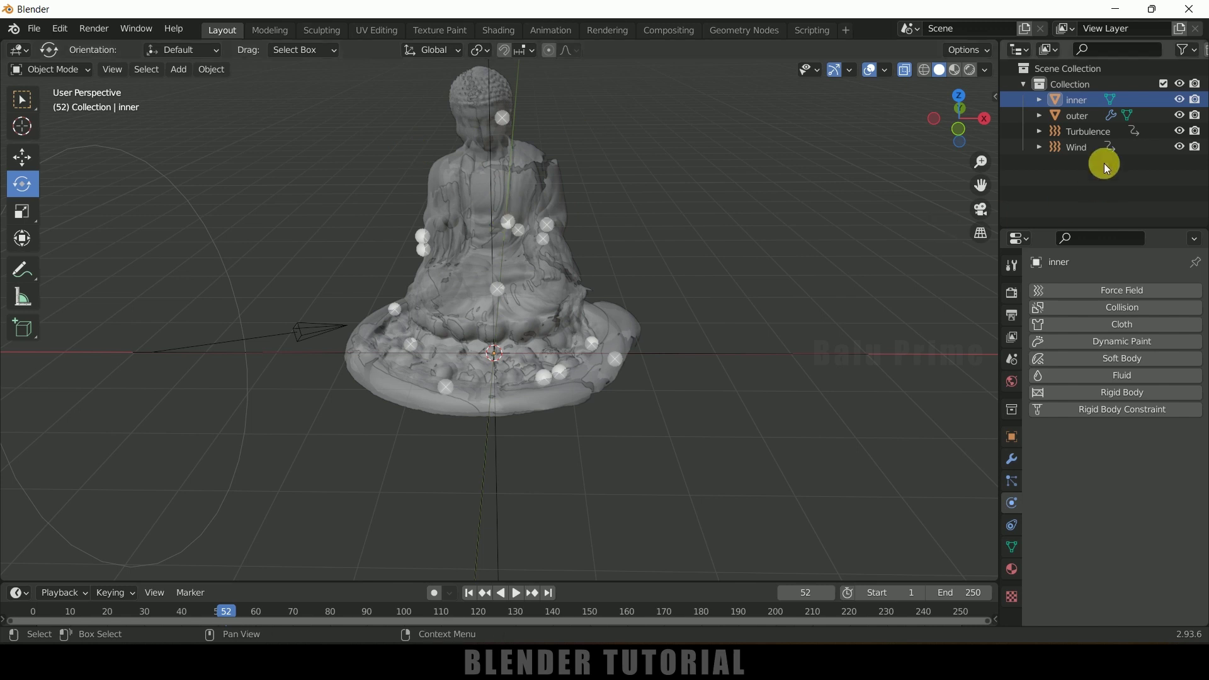
Add Collision physics to the inner statue and return to the first frame.
{"action": "left_click", "coordinate": [559, 324]}
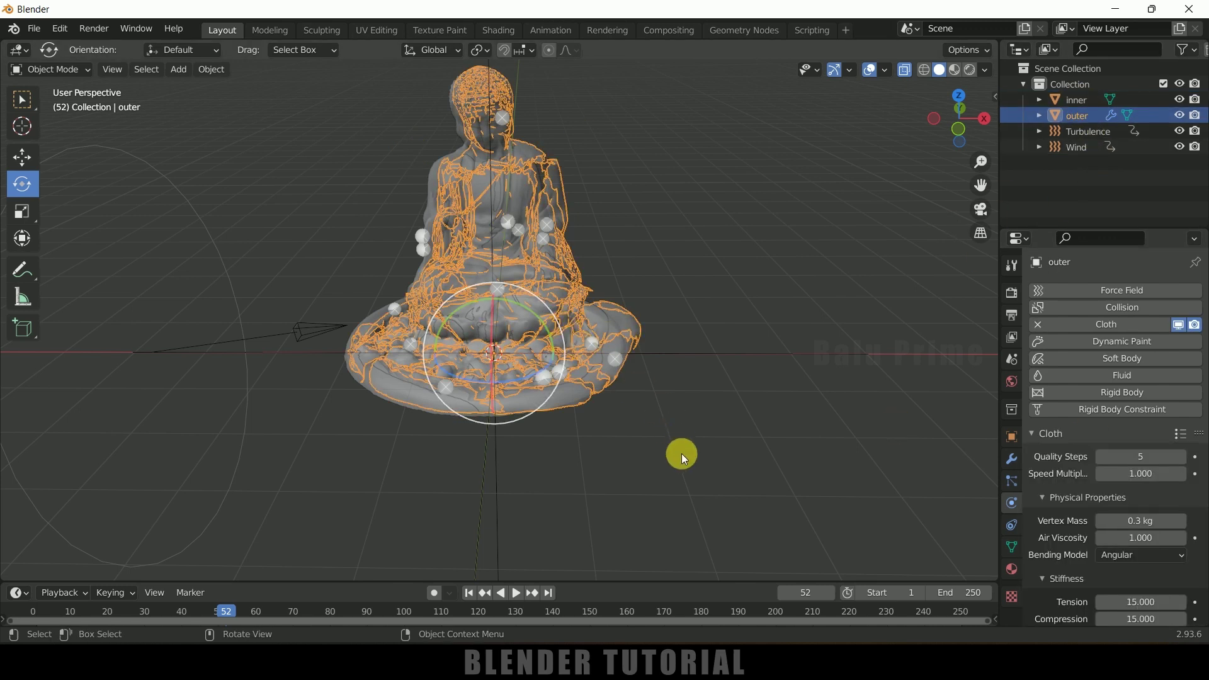
{"action": "left_click", "coordinate": [1081, 99]}
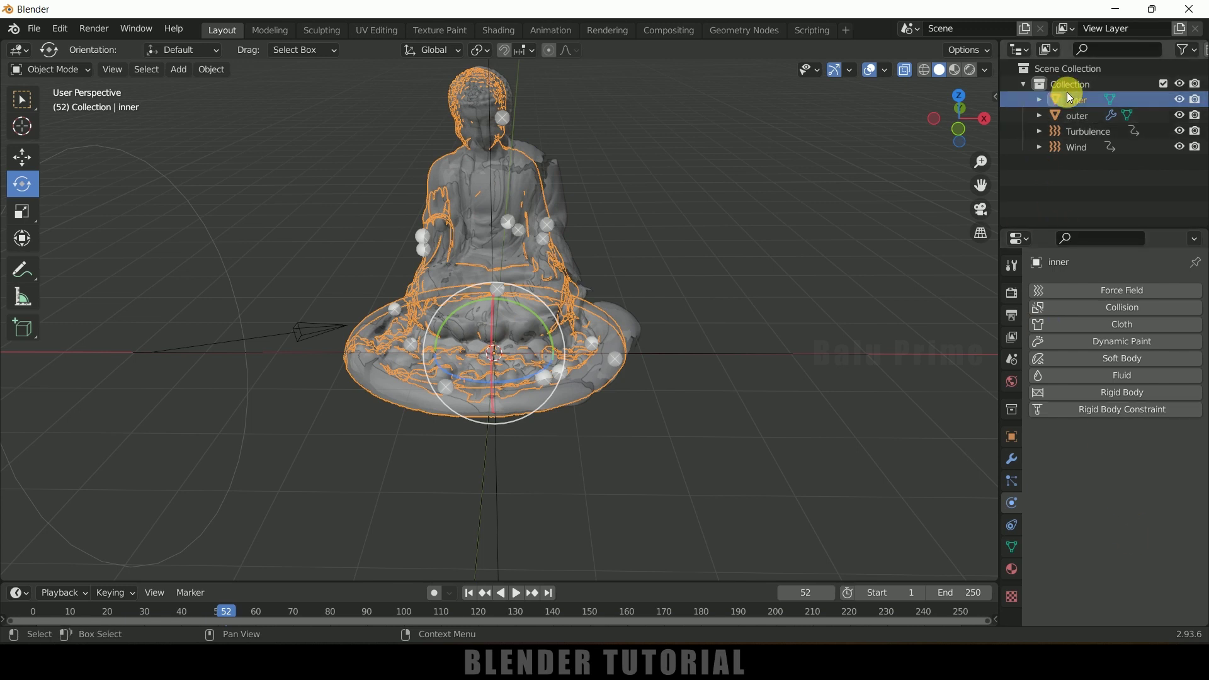
{"action": "left_click", "coordinate": [1110, 306]}
{"action": "left_click", "coordinate": [468, 593]}
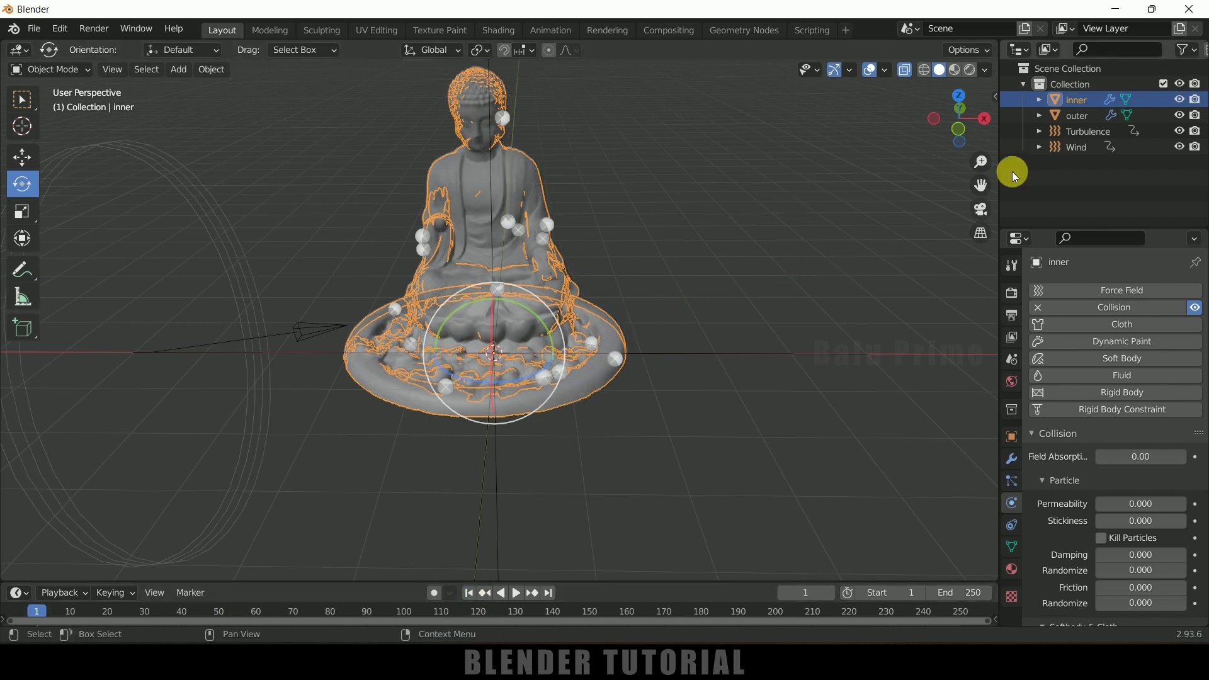
Switch the viewport to Material Preview and darken the outer statue's material base color to mid grey.
{"action": "left_click", "coordinate": [957, 71]}
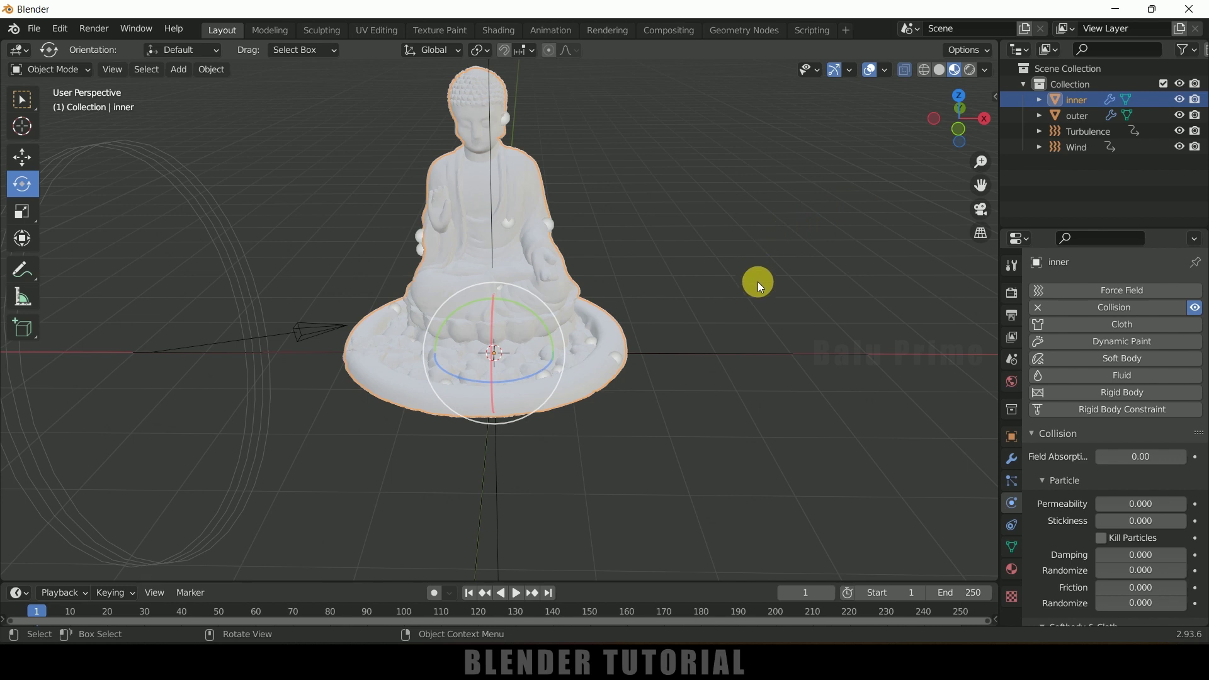
{"action": "left_click", "coordinate": [1078, 116]}
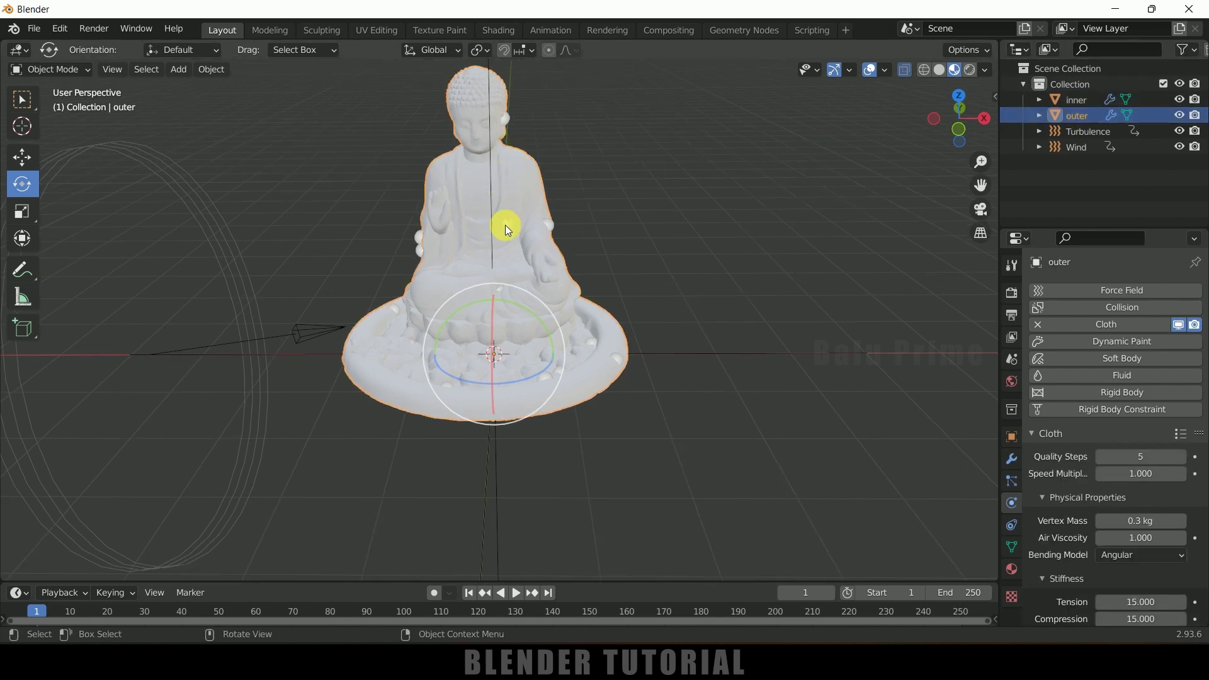
{"action": "left_click", "coordinate": [1014, 569]}
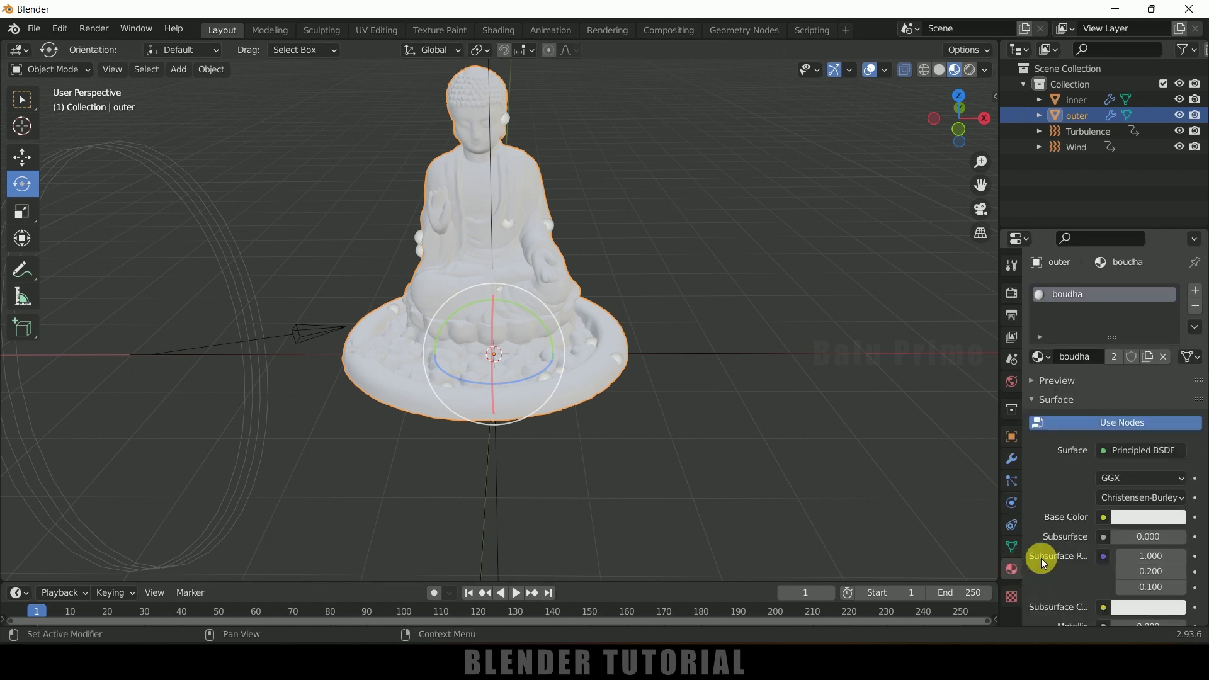
{"action": "left_click", "coordinate": [1133, 516]}
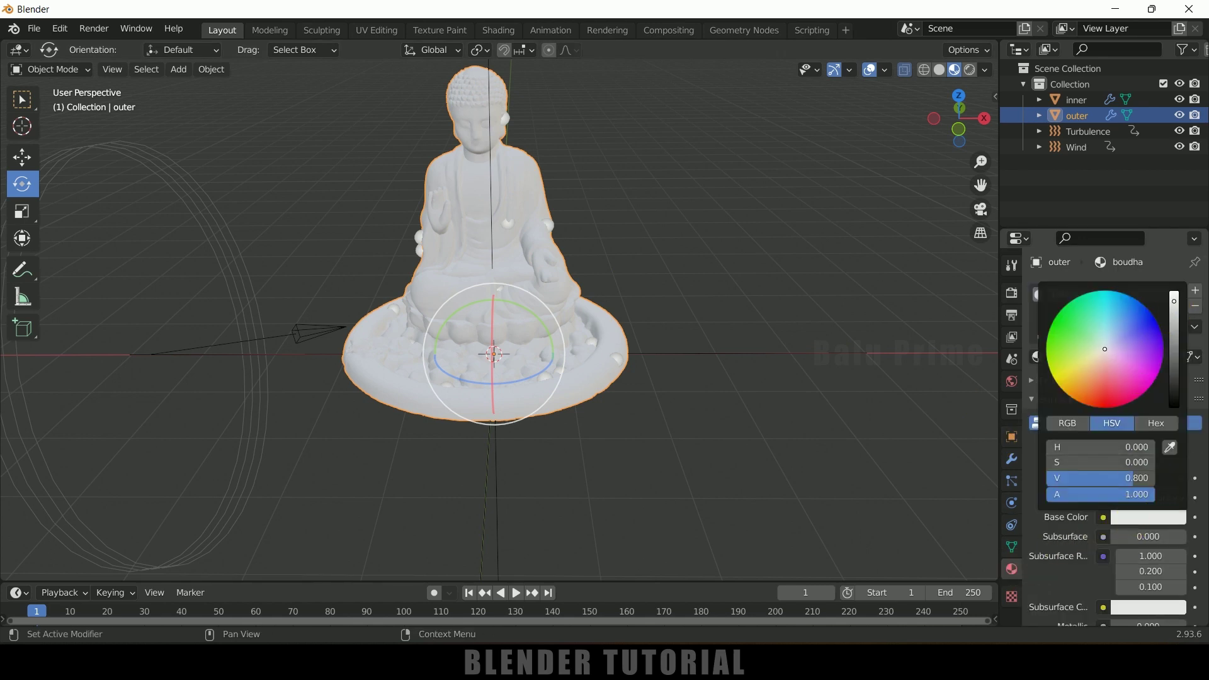
{"action": "scroll", "coordinate": [1159, 330], "scroll_direction": "down", "scroll_amount": 3}
{"action": "scroll", "coordinate": [1067, 547], "scroll_direction": "down", "scroll_amount": 2}
{"action": "scroll", "coordinate": [1067, 547], "scroll_direction": "down", "scroll_amount": 3}
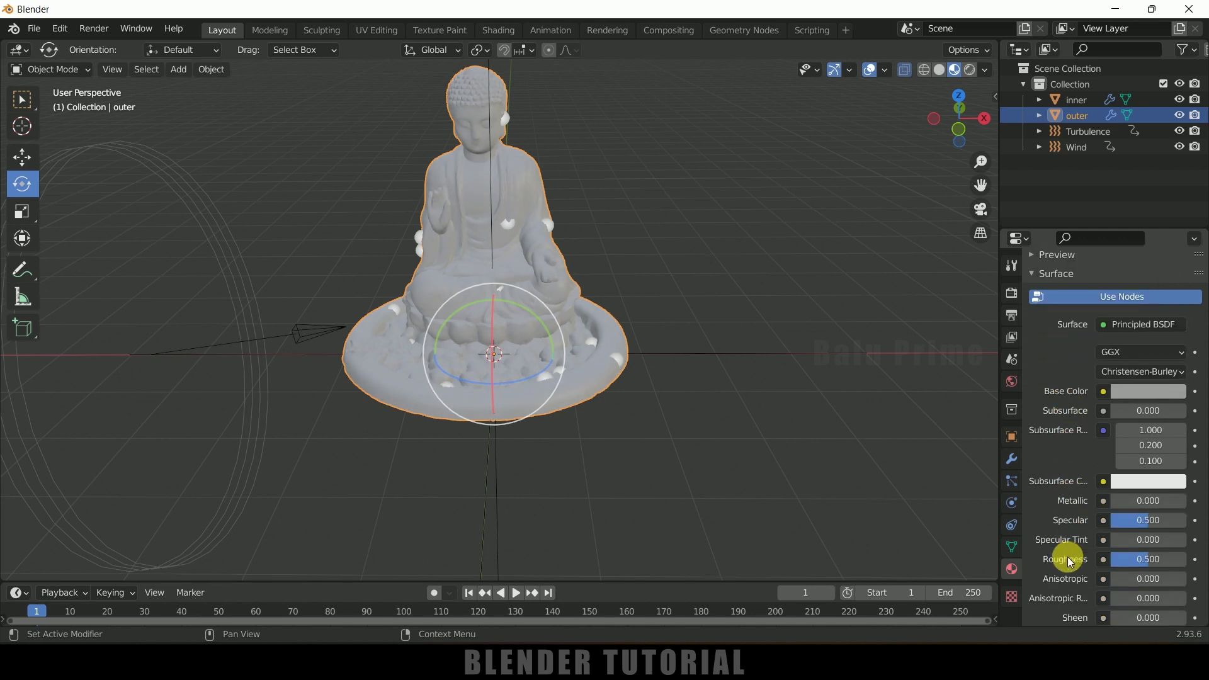
Set the outer statue material's Metallic to 1 and Roughness to 0.26.
{"action": "left_click_drag", "start_coordinate": [1178, 501], "coordinate": [1184, 500]}
{"action": "left_click", "coordinate": [1146, 560]}
{"action": "type", "text": "0.26"}
{"action": "key", "text": "Return"}
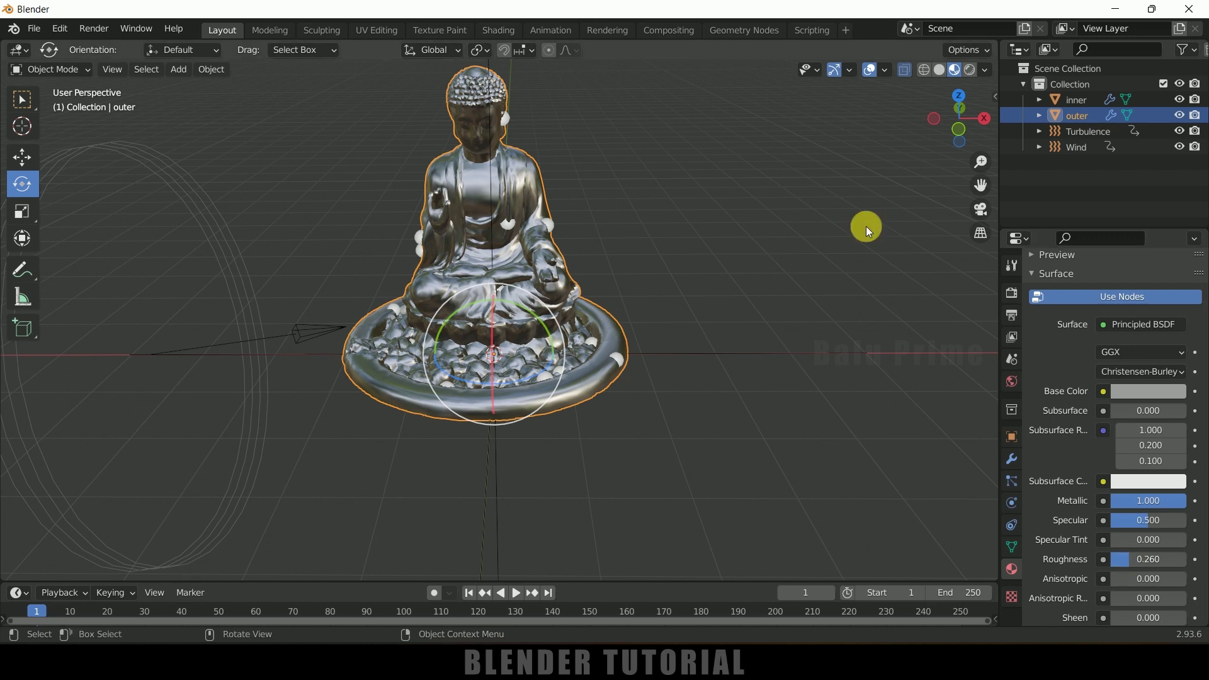
Hide the outer statue and replace the inner statue's shared boudha material with a new material.
{"action": "left_click", "coordinate": [1180, 116]}
{"action": "left_click", "coordinate": [1071, 101]}
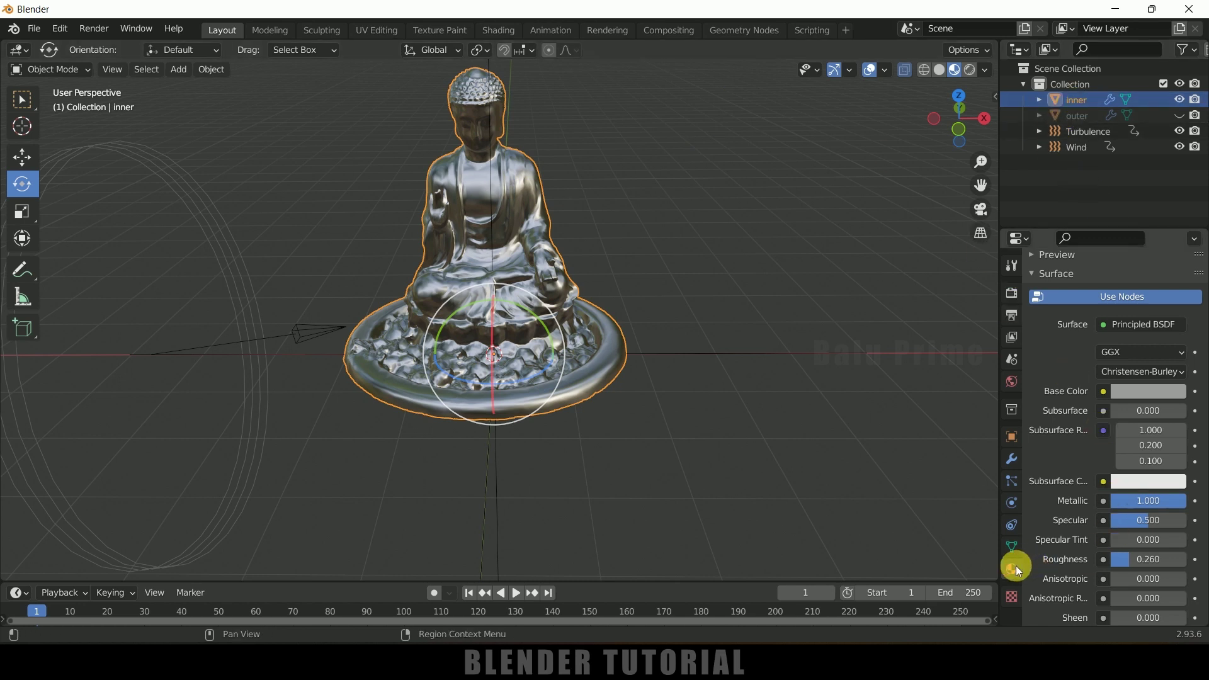
{"action": "scroll", "coordinate": [1045, 540], "scroll_direction": "up", "scroll_amount": 5}
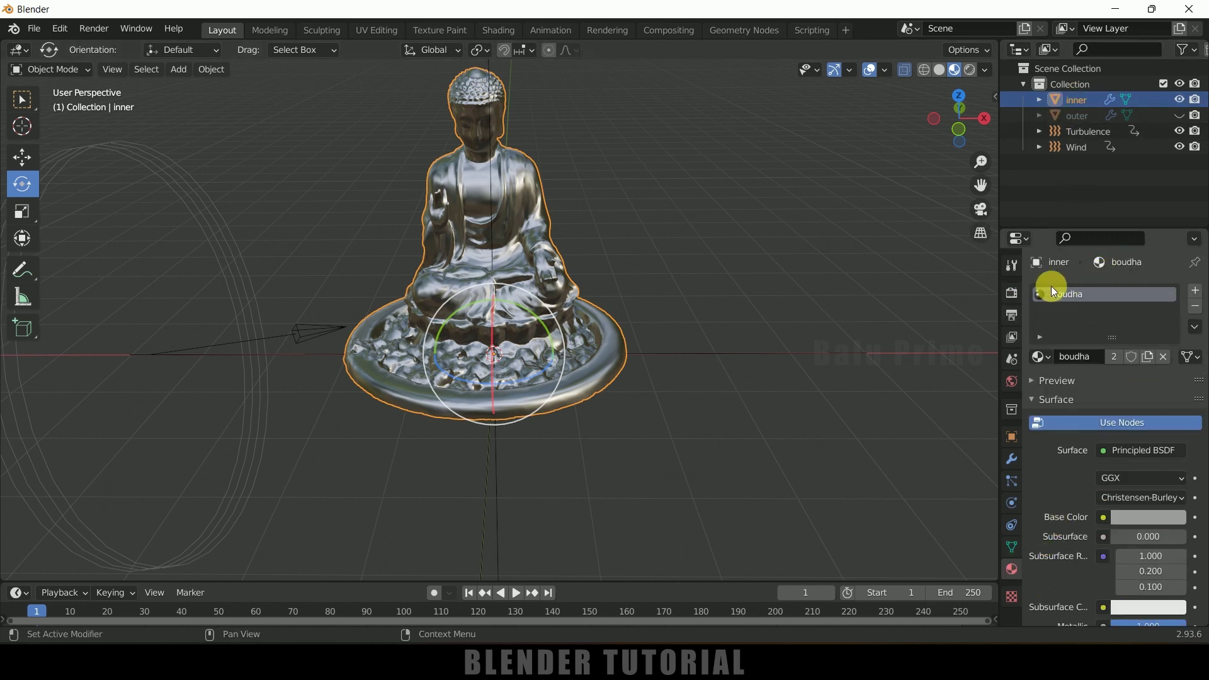
{"action": "left_click", "coordinate": [1196, 307]}
{"action": "left_click", "coordinate": [1116, 354]}
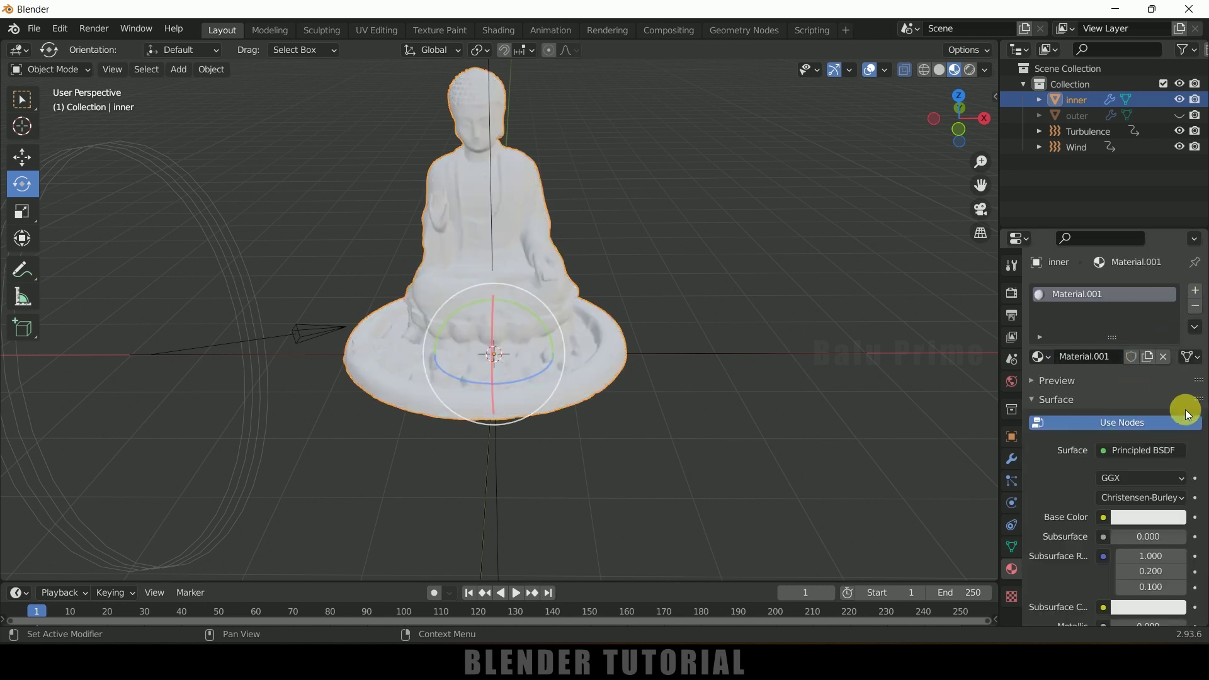
Give the inner statue's material an orange base color, Metallic 0.926 and Roughness 0.351, and unhide the outer statue.
{"action": "left_click", "coordinate": [1150, 516]}
{"action": "left_click_drag", "start_coordinate": [1084, 377], "coordinate": [1084, 382]}
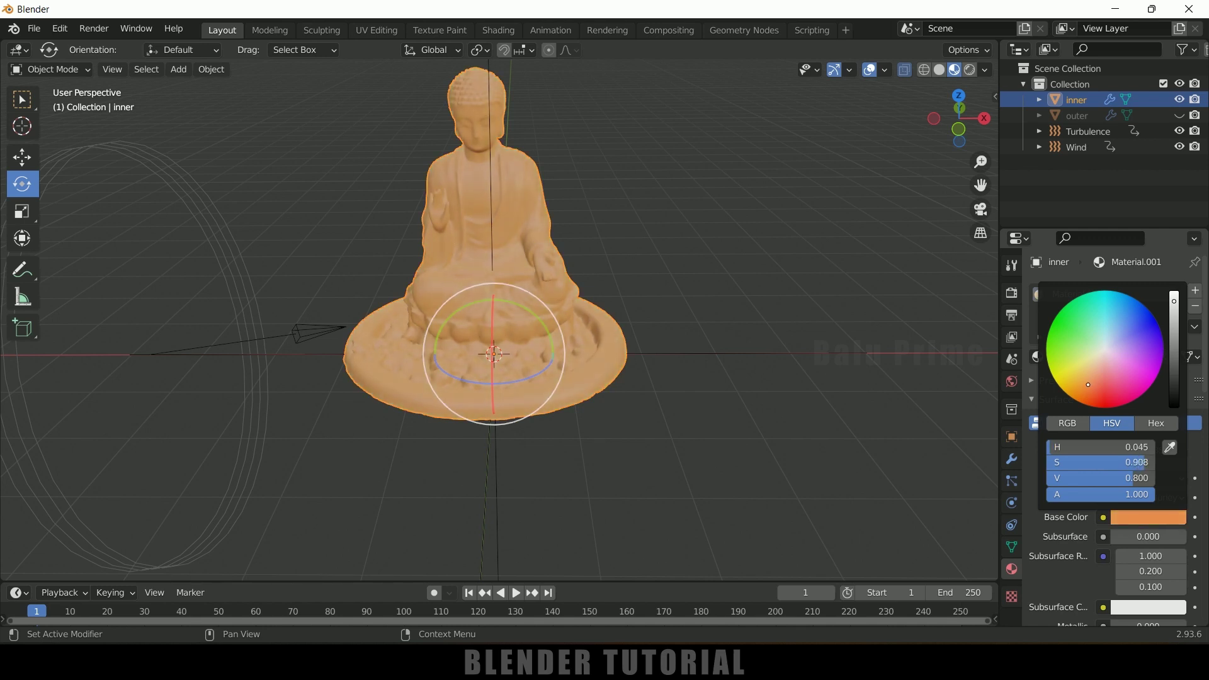
{"action": "scroll", "coordinate": [1071, 523], "scroll_direction": "down", "scroll_amount": 6}
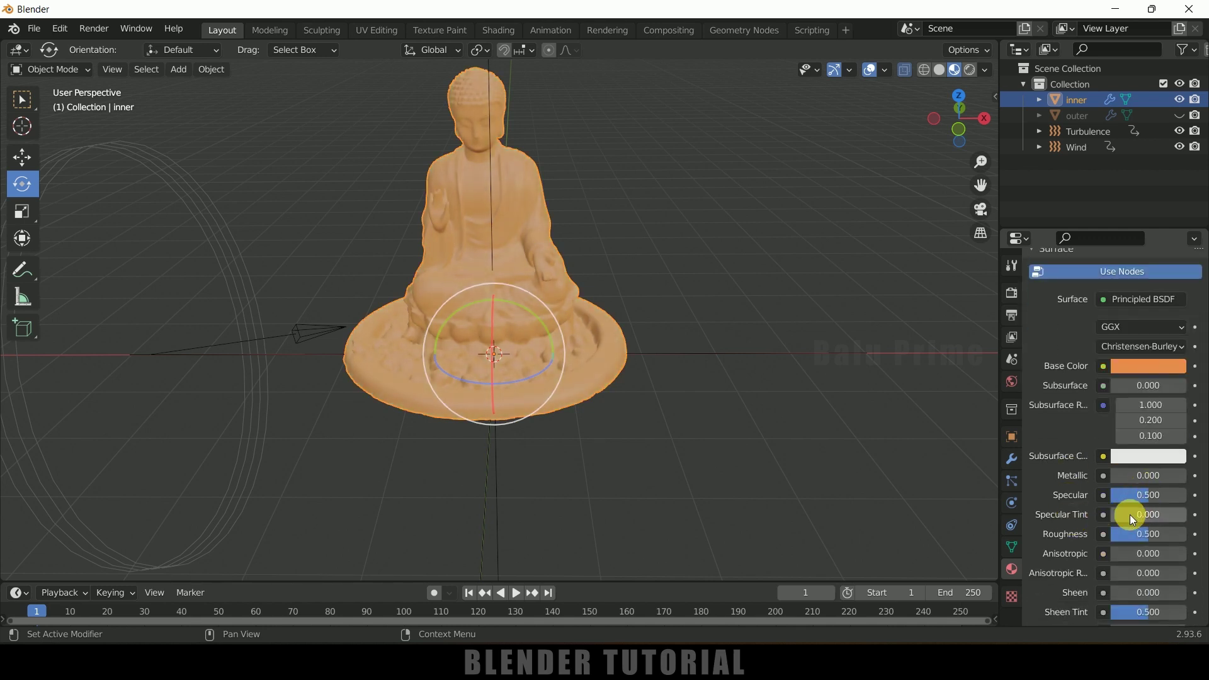
{"action": "left_click_drag", "start_coordinate": [1134, 476], "coordinate": [1181, 476]}
{"action": "left_click_drag", "start_coordinate": [1165, 534], "coordinate": [1138, 534]}
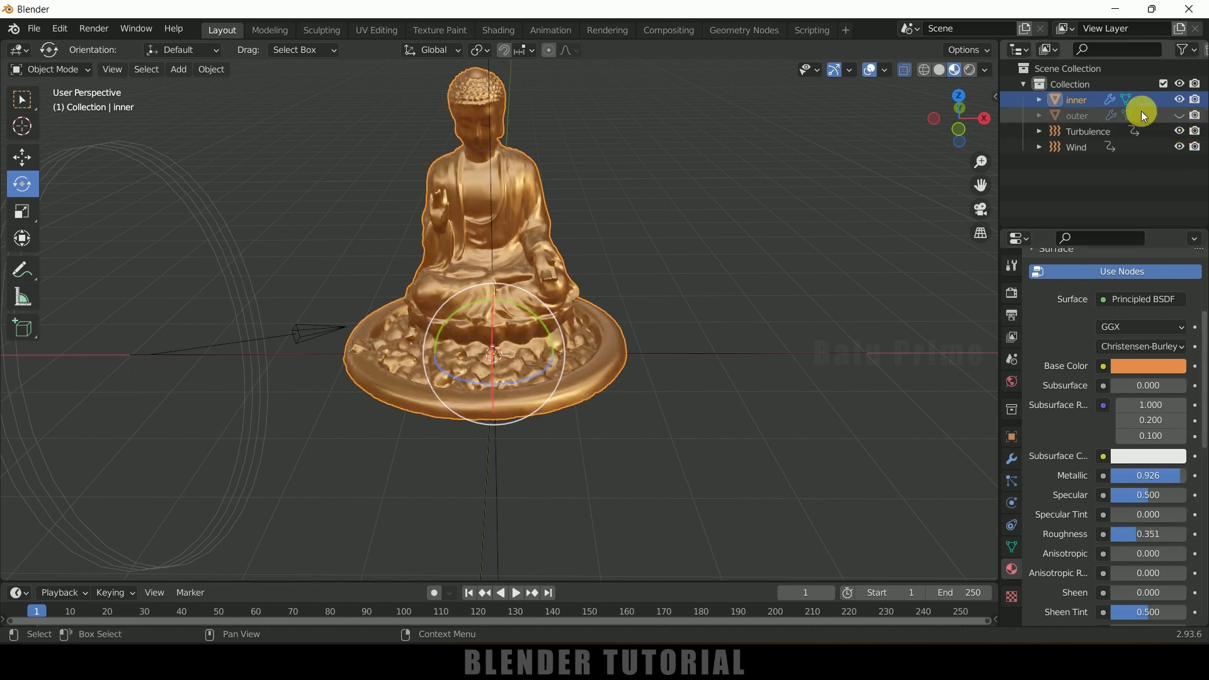
{"action": "left_click", "coordinate": [1181, 116]}
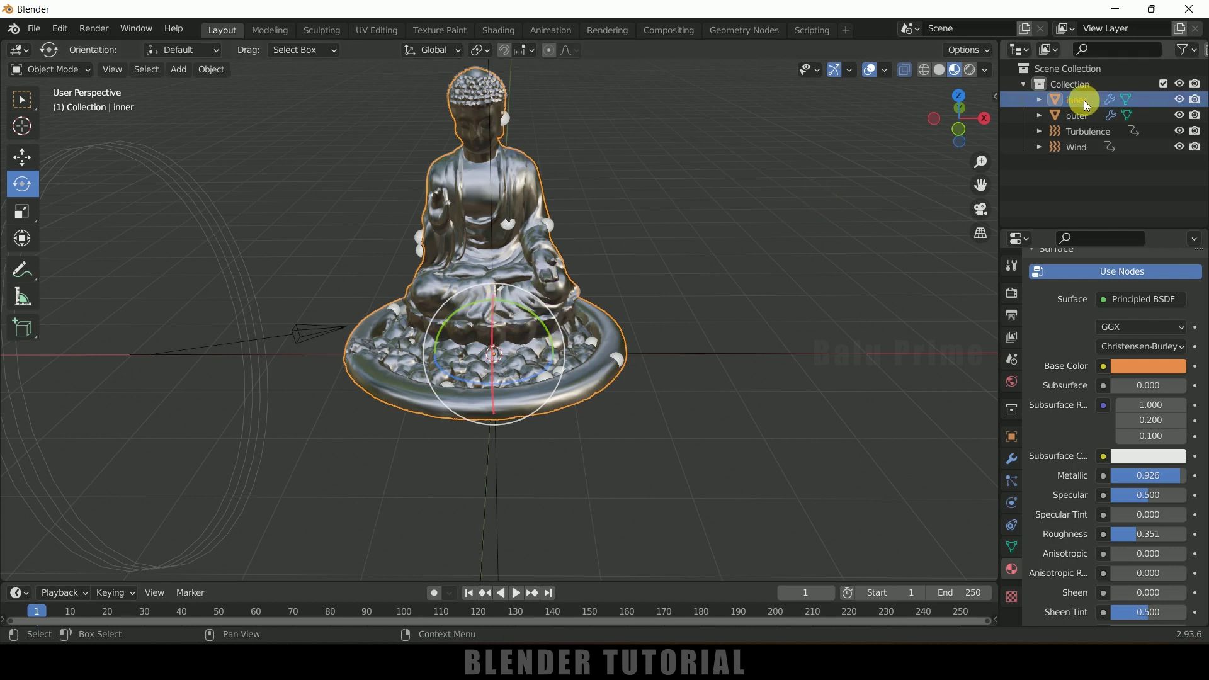
Add a plane under the statue and scale it up into a large ground surface.
{"action": "left_click", "coordinate": [1012, 504]}
{"action": "scroll", "coordinate": [1071, 494], "scroll_direction": "up", "scroll_amount": 3}
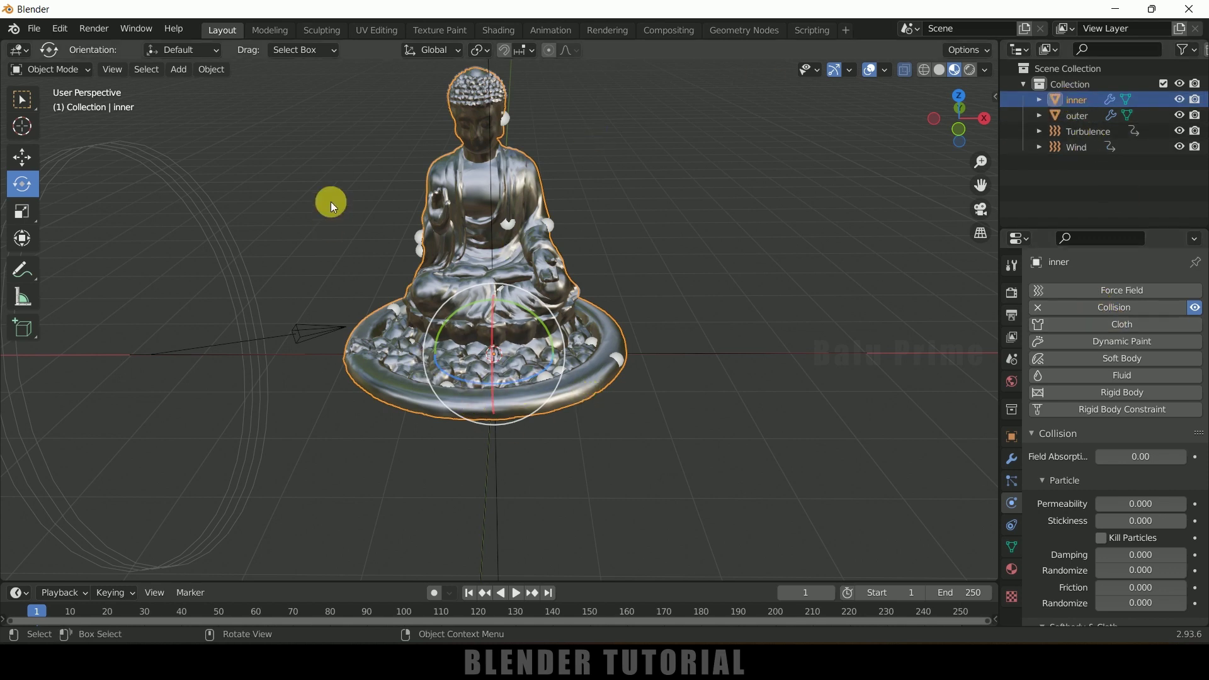
{"action": "left_click", "coordinate": [178, 69]}
{"action": "mouse_move", "coordinate": [252, 87]}
{"action": "left_click", "coordinate": [316, 94]}
{"action": "key", "text": "s"}
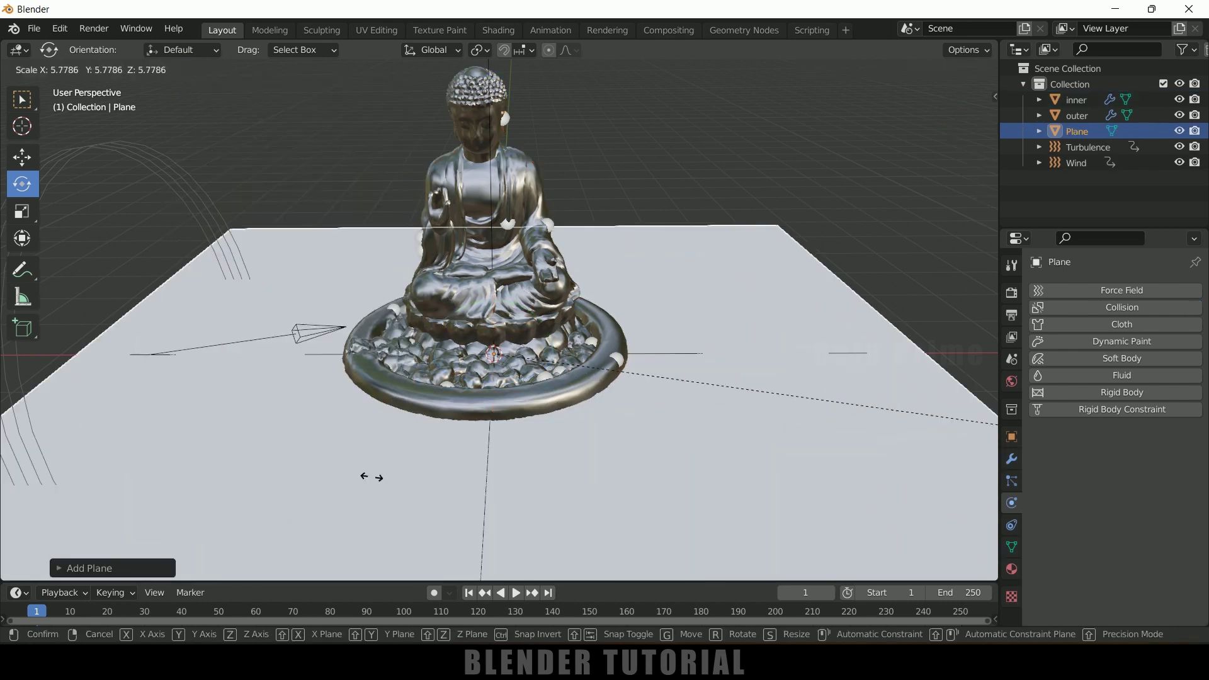
{"action": "left_click", "coordinate": [164, 482]}
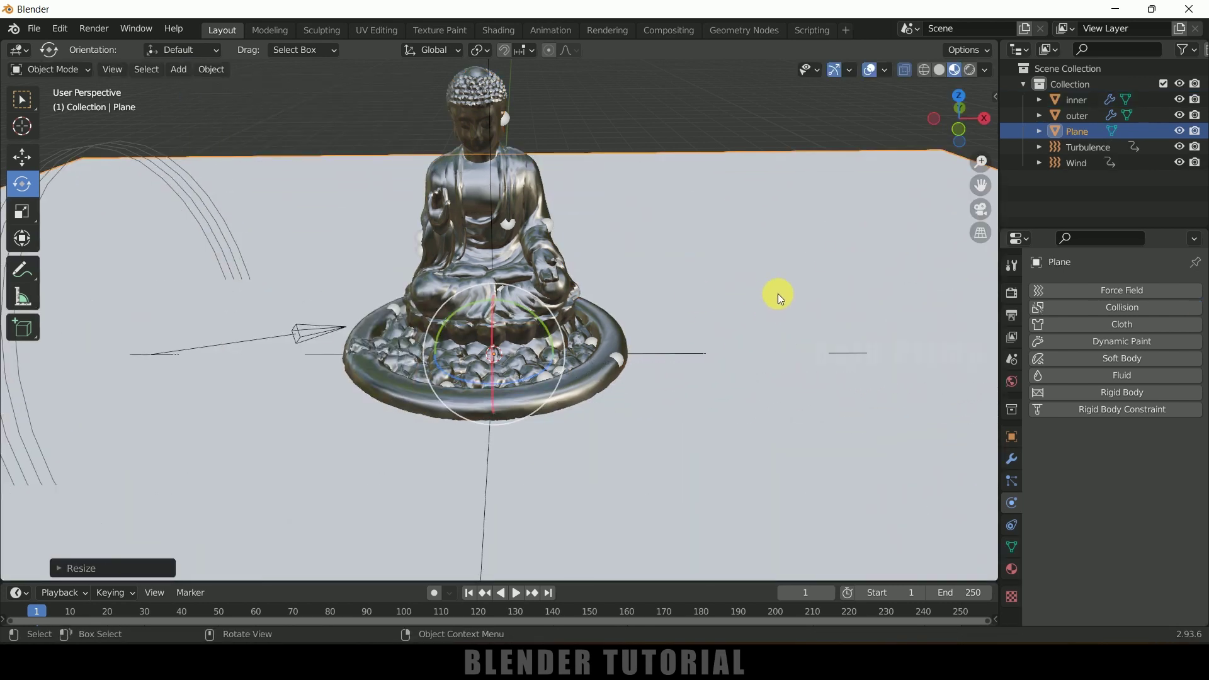
Add Collision physics to the ground plane.
{"action": "left_click", "coordinate": [763, 91]}
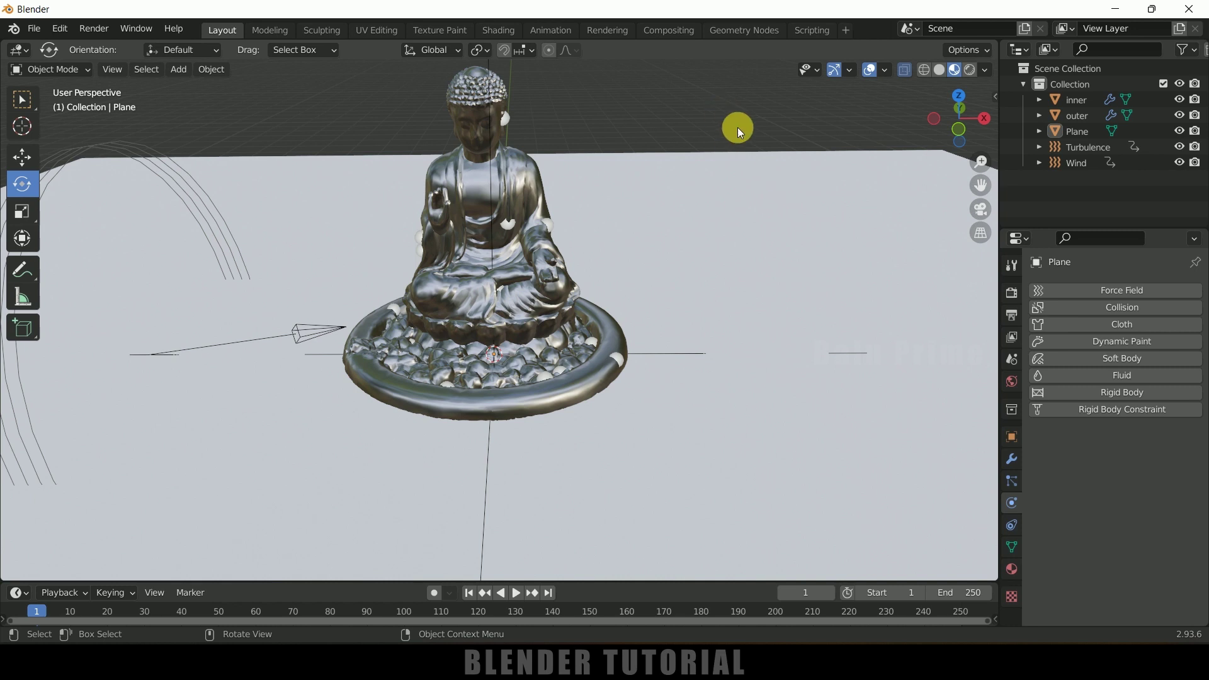
{"action": "left_click", "coordinate": [775, 214]}
{"action": "left_click", "coordinate": [1112, 309]}
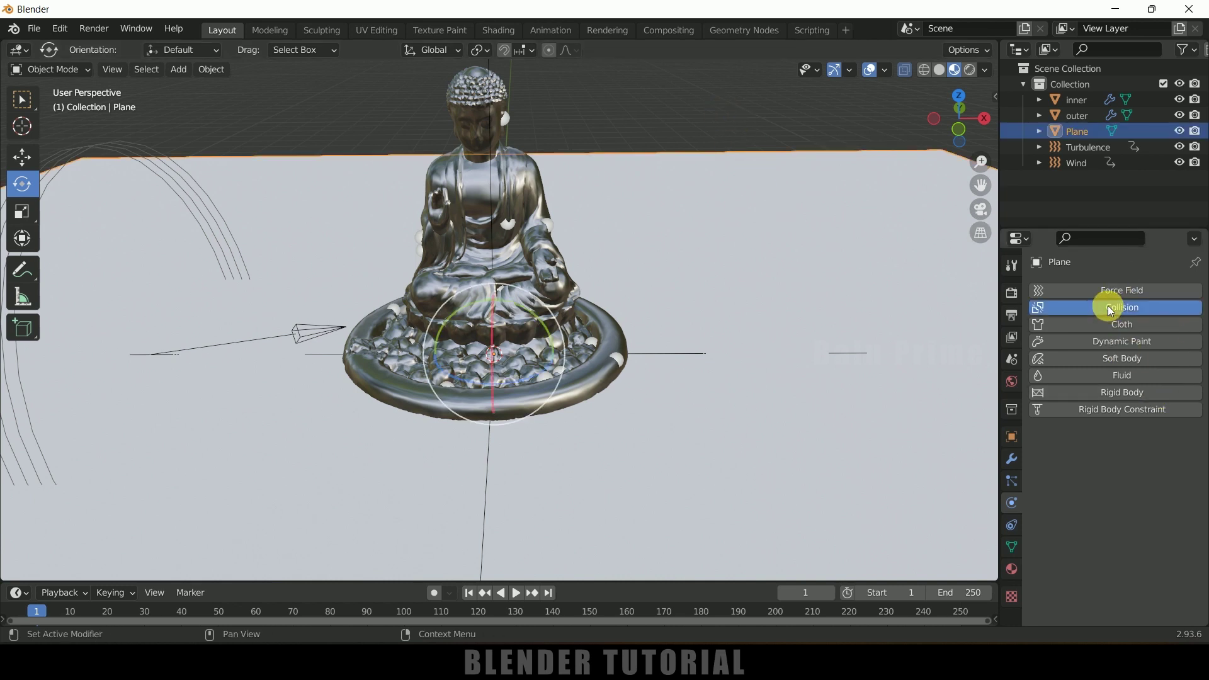
Create a new material for the ground plane and darken its base color to a grey with value 0.183.
{"action": "left_click", "coordinate": [1012, 569]}
{"action": "left_click", "coordinate": [1125, 358]}
{"action": "left_click", "coordinate": [1152, 391]}
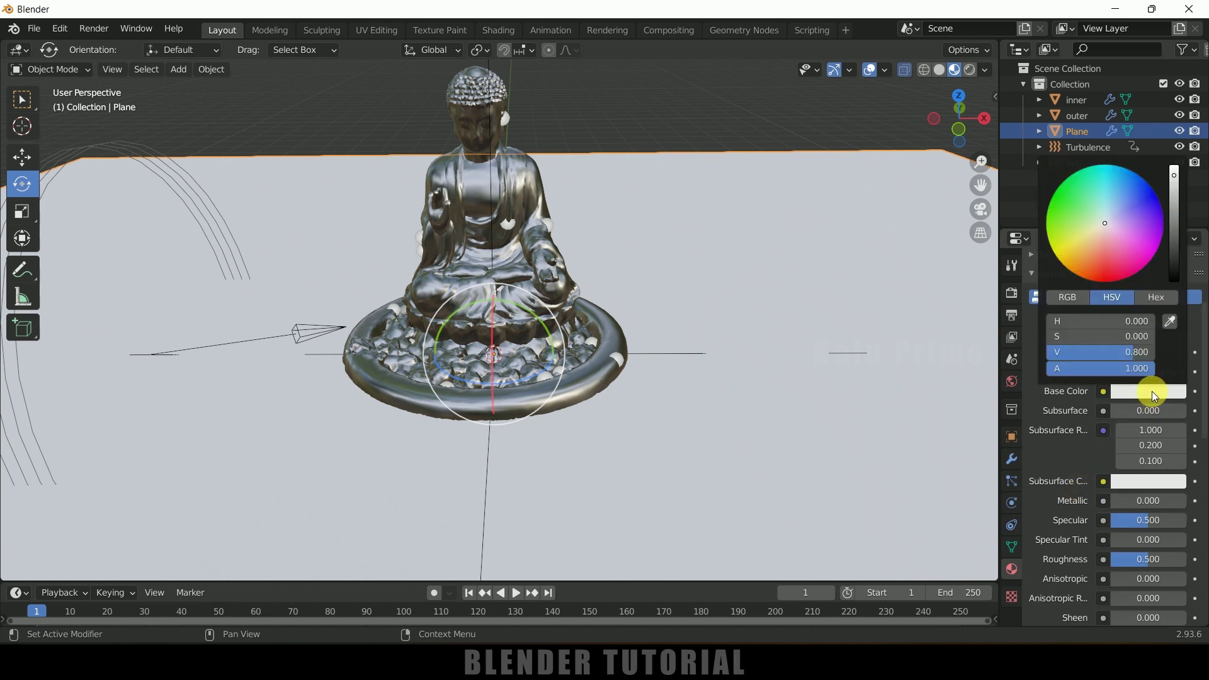
{"action": "left_click_drag", "start_coordinate": [1176, 184], "coordinate": [1175, 225]}
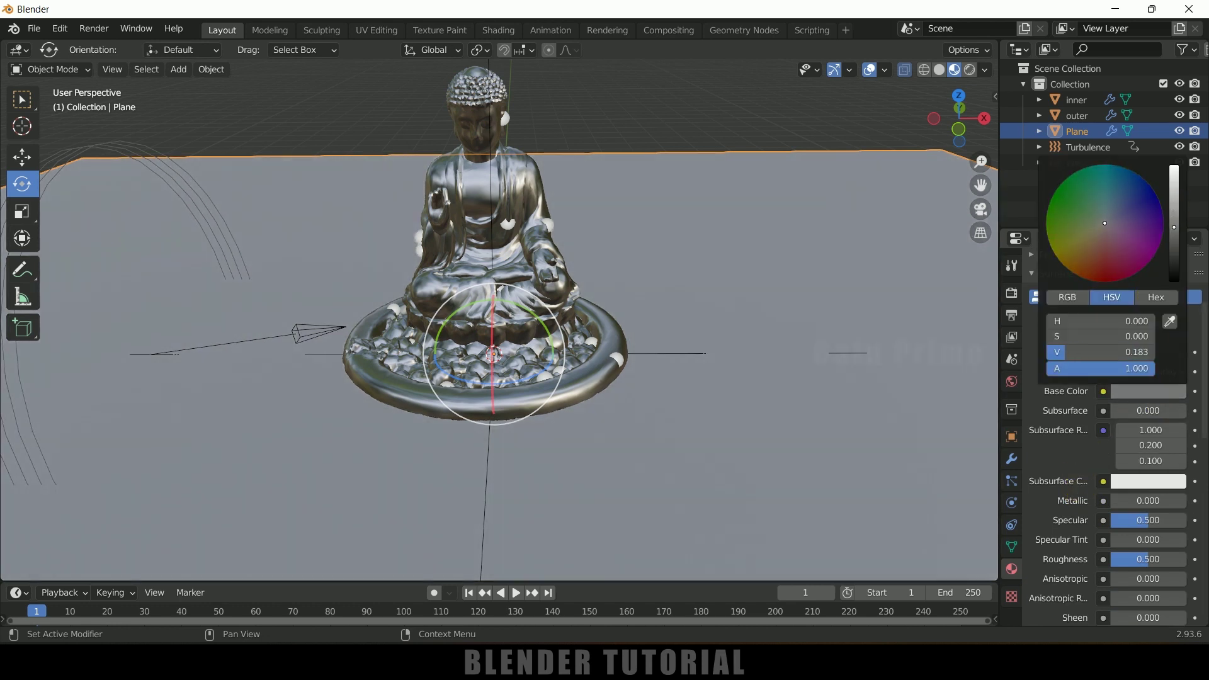
Set the ground plane material's Metallic to 0.926 and Roughness to 0.186, and deselect the plane.
{"action": "scroll", "coordinate": [1030, 500], "scroll_direction": "down", "scroll_amount": 2}
{"action": "mouse_move", "coordinate": [1111, 450]}
{"action": "left_mouse_down"}
{"action": "mouse_move", "coordinate": [1177, 450]}
{"action": "mouse_move", "coordinate": [1125, 458]}
{"action": "left_mouse_up"}
{"action": "scroll", "coordinate": [1074, 494], "scroll_direction": "down", "scroll_amount": 2}
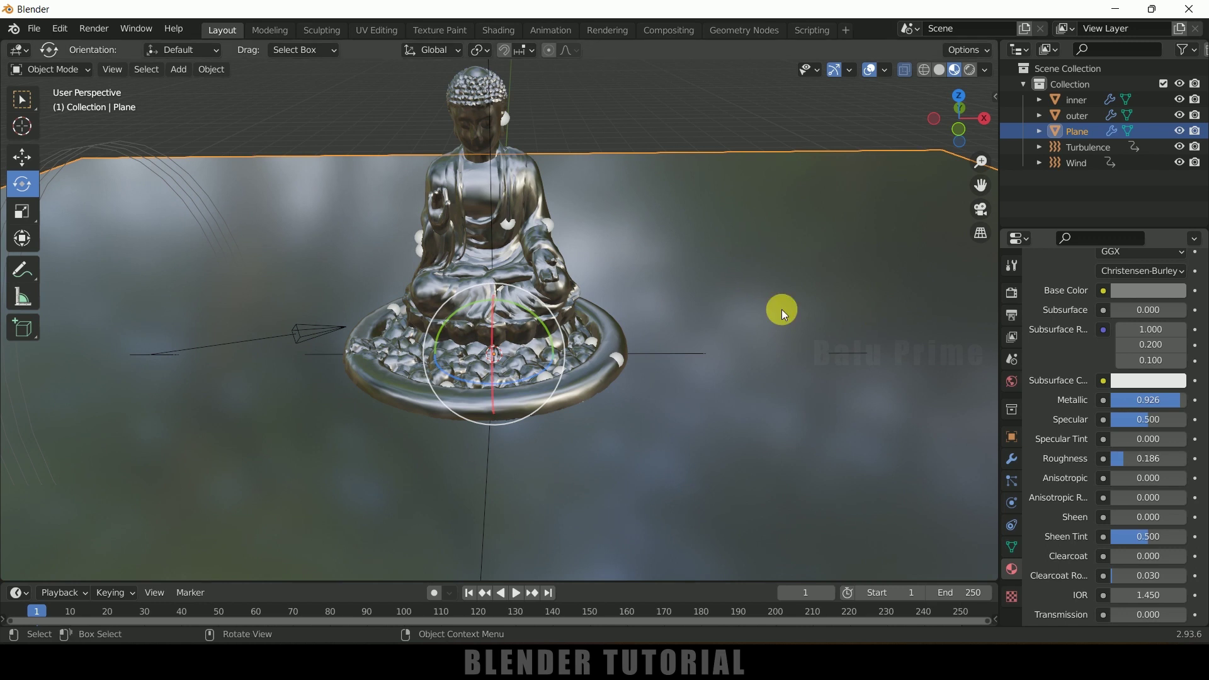
{"action": "middle_click_drag", "start_coordinate": [767, 381], "coordinate": [764, 376]}
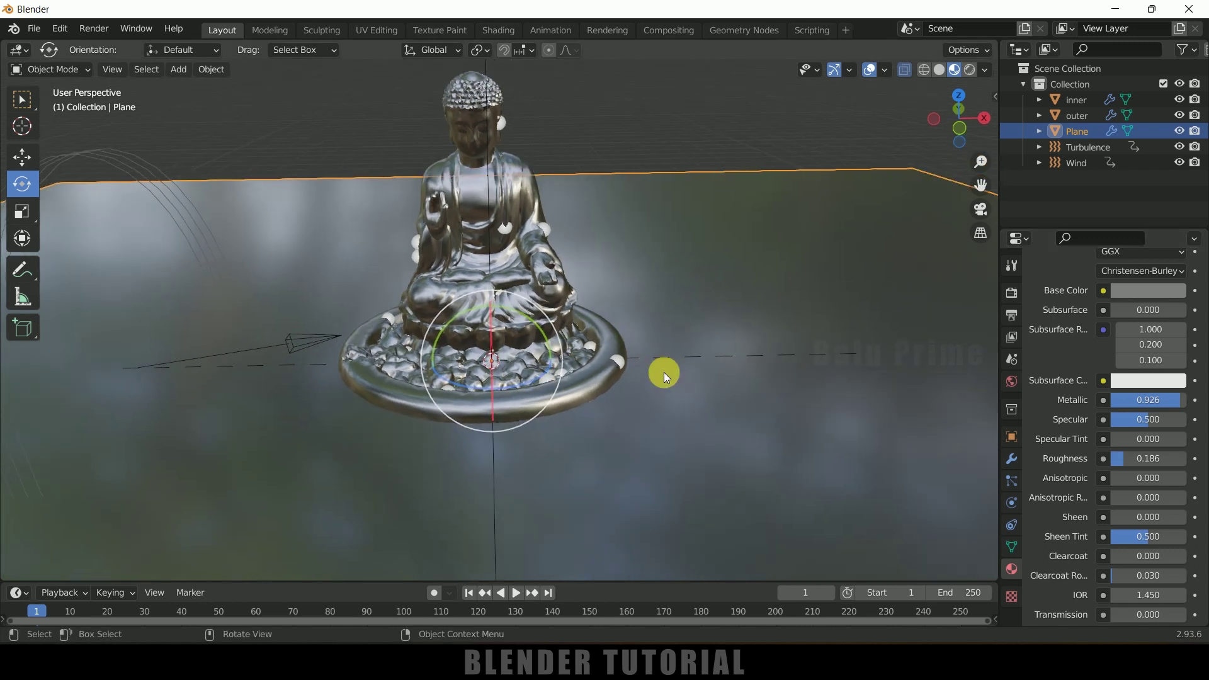
{"action": "left_click", "coordinate": [645, 142]}
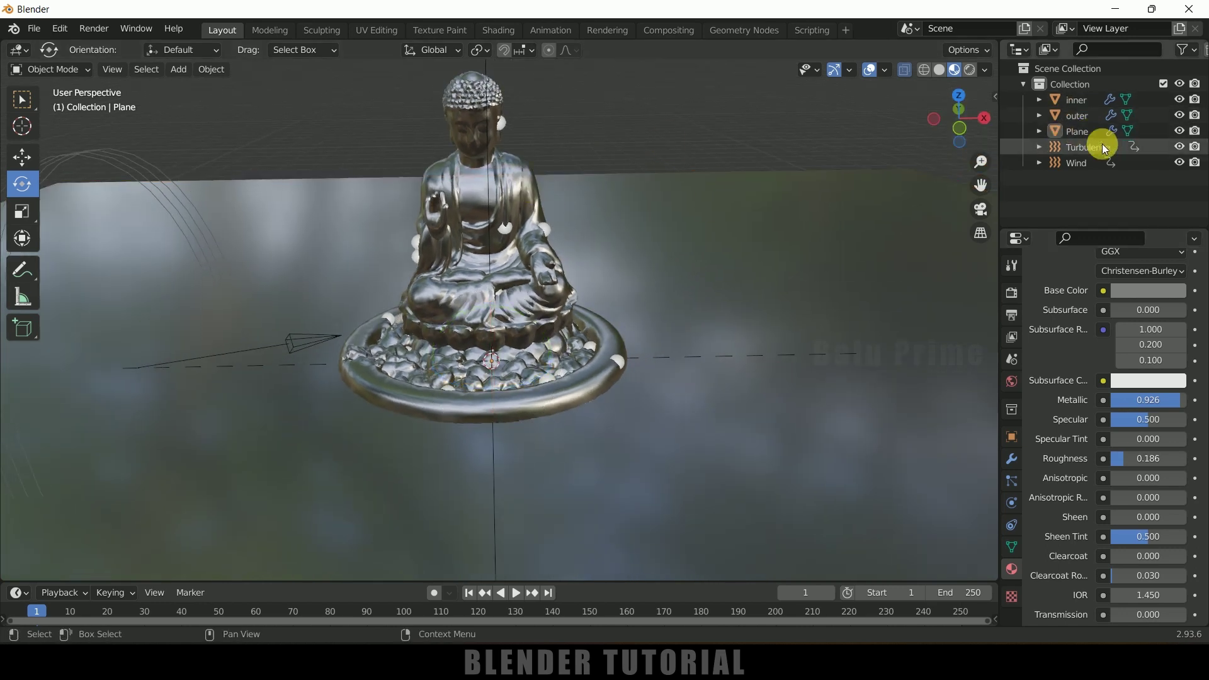
Bake the outer statue's cloth simulation cache.
{"action": "left_click", "coordinate": [1078, 119]}
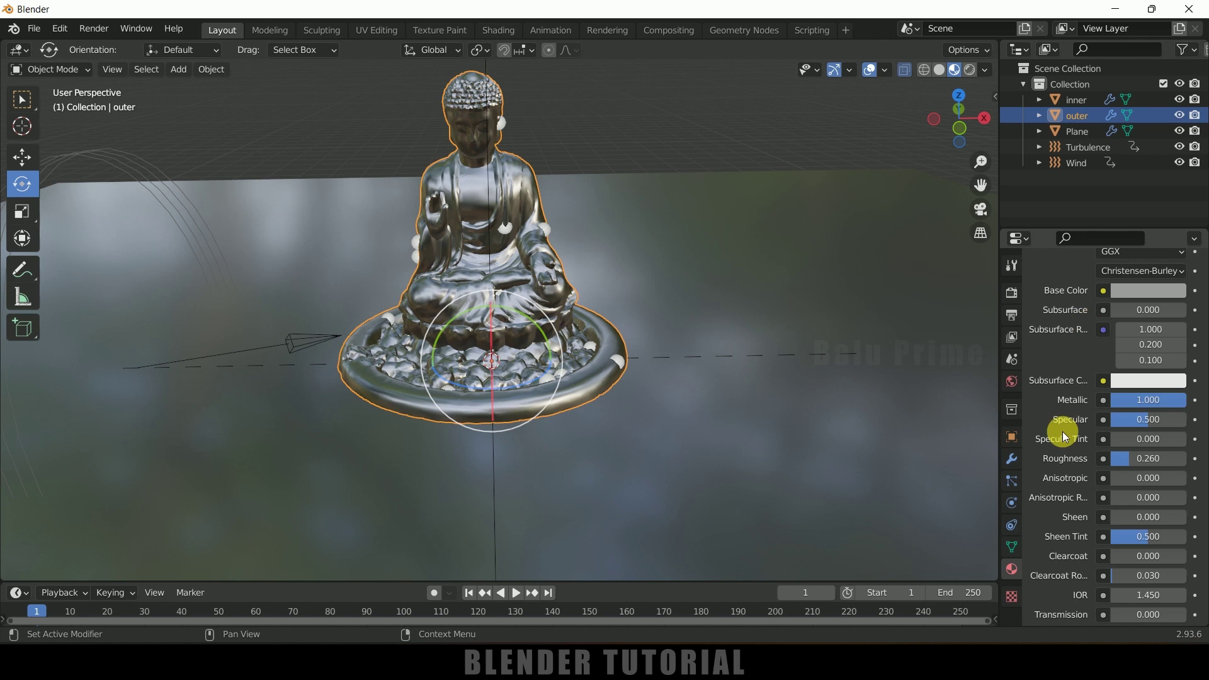
{"action": "left_click", "coordinate": [1013, 504]}
{"action": "scroll", "coordinate": [1031, 509], "scroll_direction": "down", "scroll_amount": 5}
{"action": "scroll", "coordinate": [1031, 511], "scroll_direction": "down", "scroll_amount": 7}
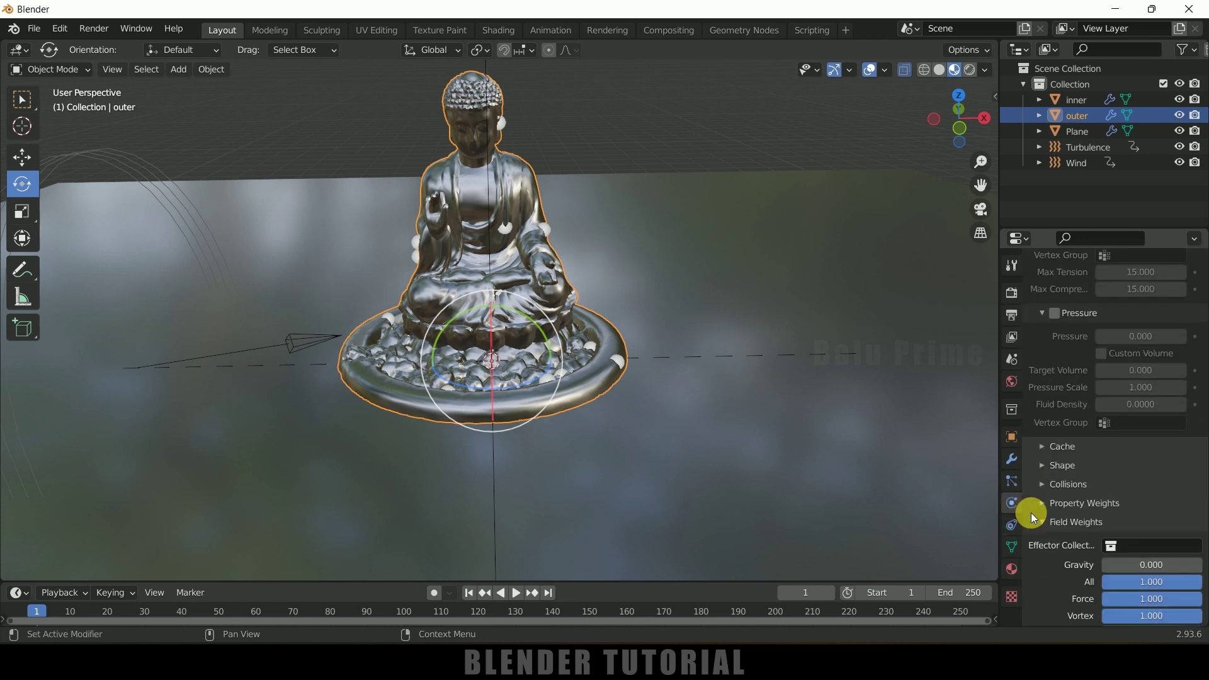
{"action": "left_click", "coordinate": [1045, 429]}
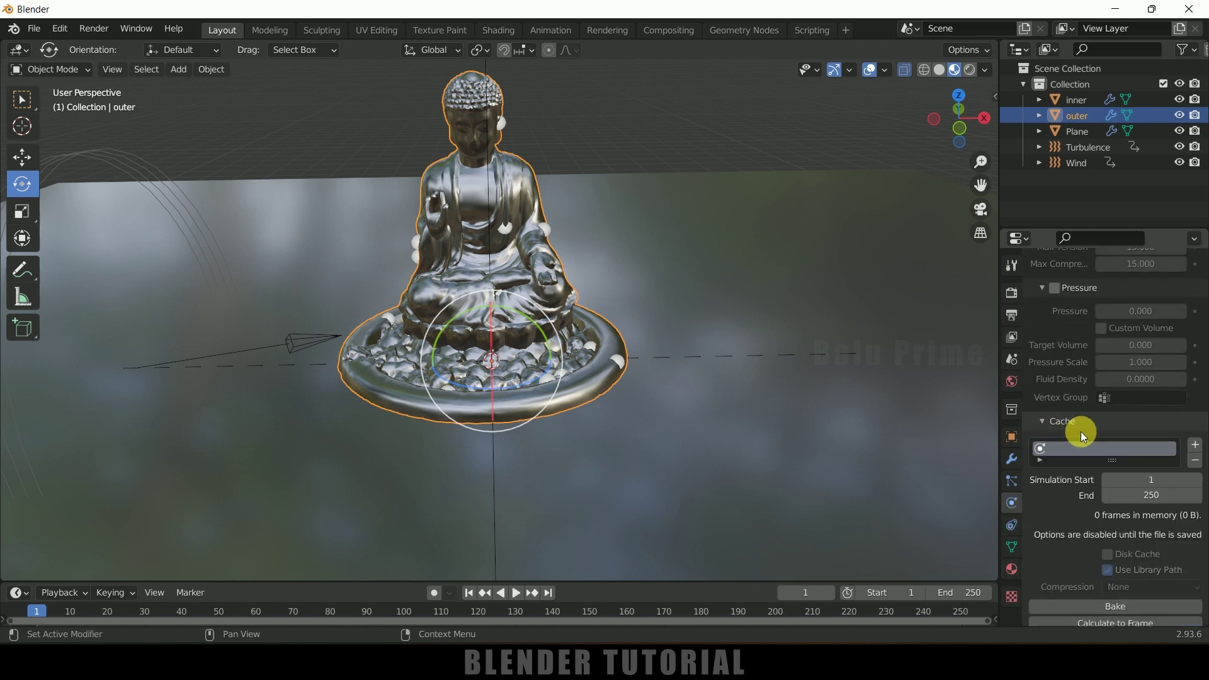
{"action": "scroll", "coordinate": [1079, 466], "scroll_direction": "down", "scroll_amount": 3}
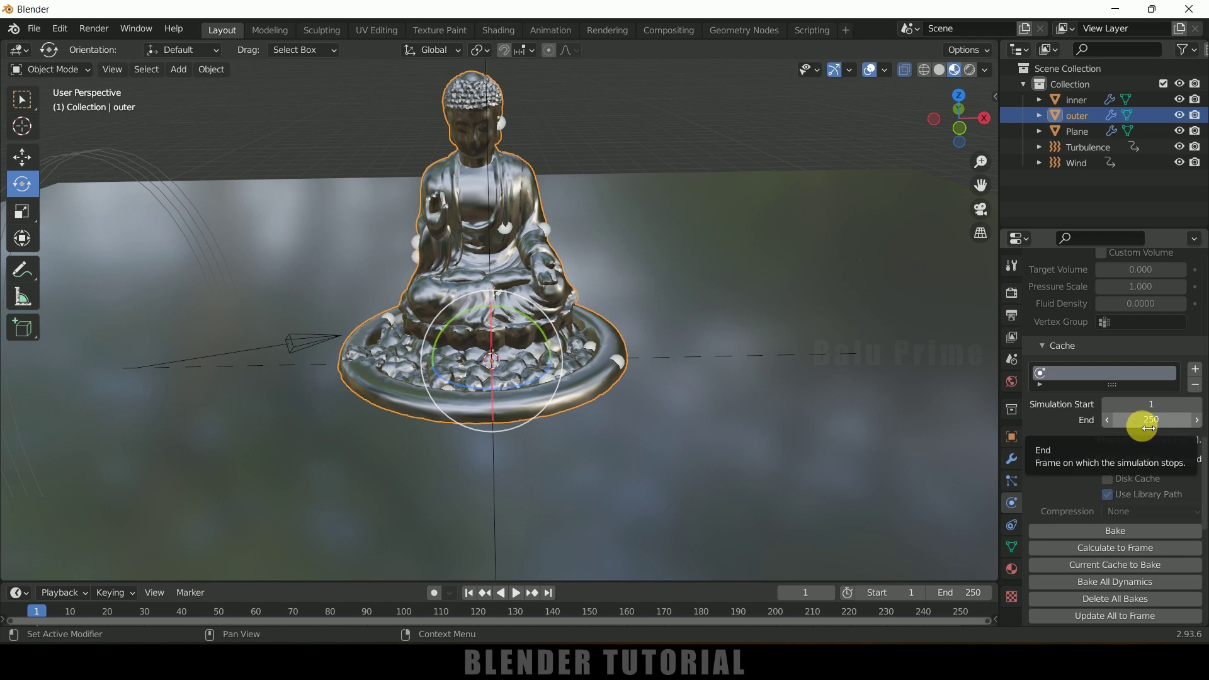
{"action": "scroll", "coordinate": [1074, 450], "scroll_direction": "down", "scroll_amount": 4}
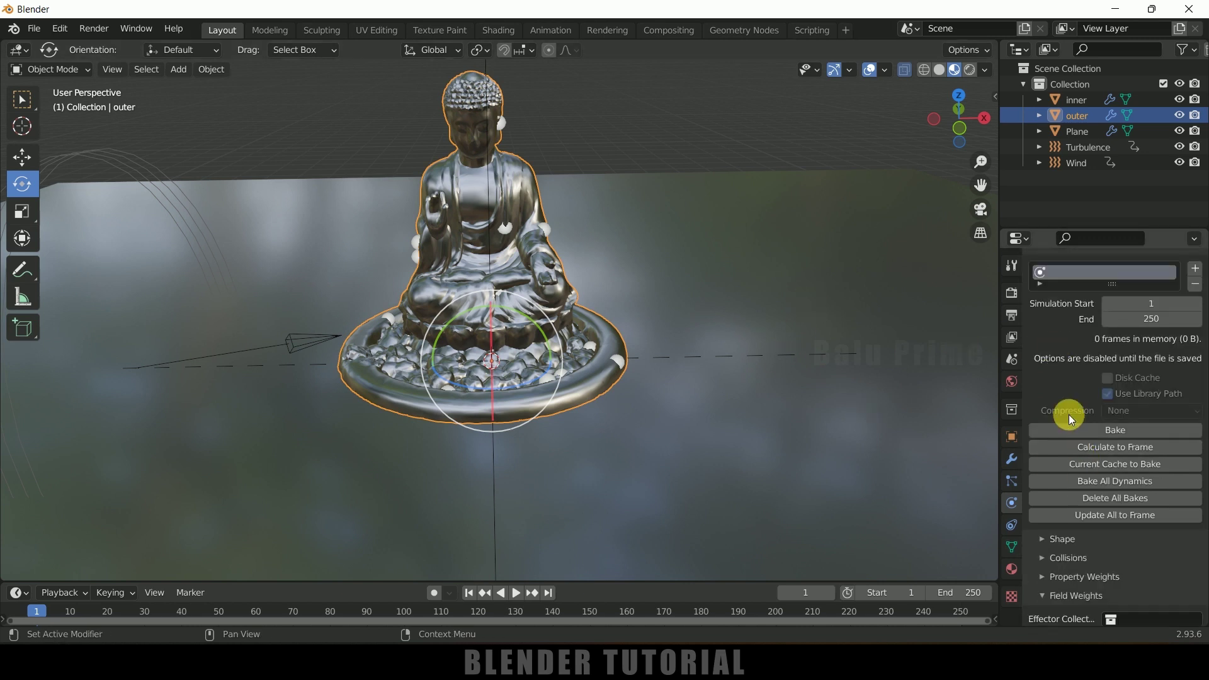
{"action": "left_click", "coordinate": [1110, 433]}
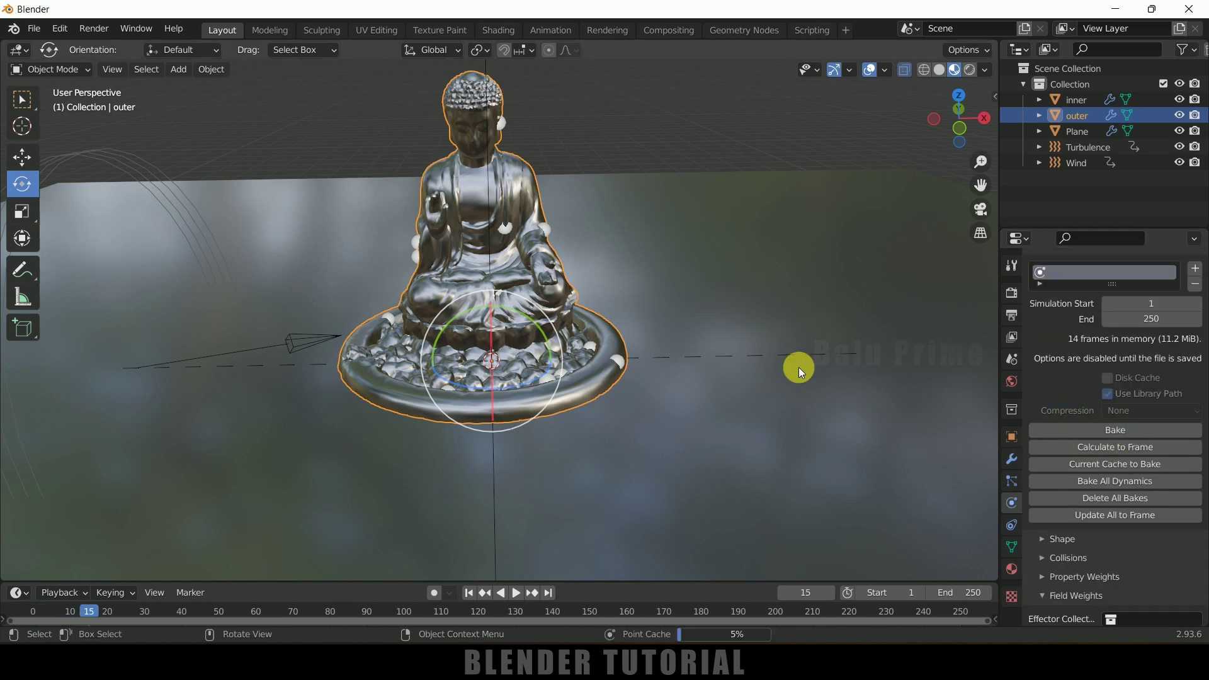